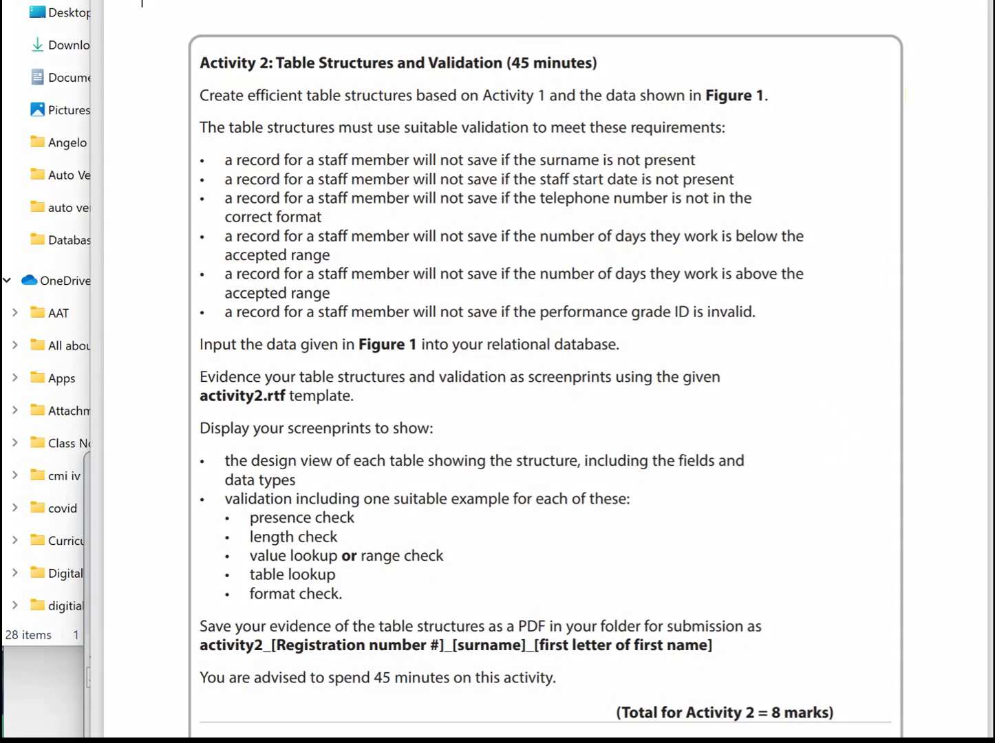
Bring the AVS database window, with its Tables list, to the front over the exam brief.
{"action": "left_click_drag", "start_coordinate": [482, 0], "coordinate": [420, 10]}
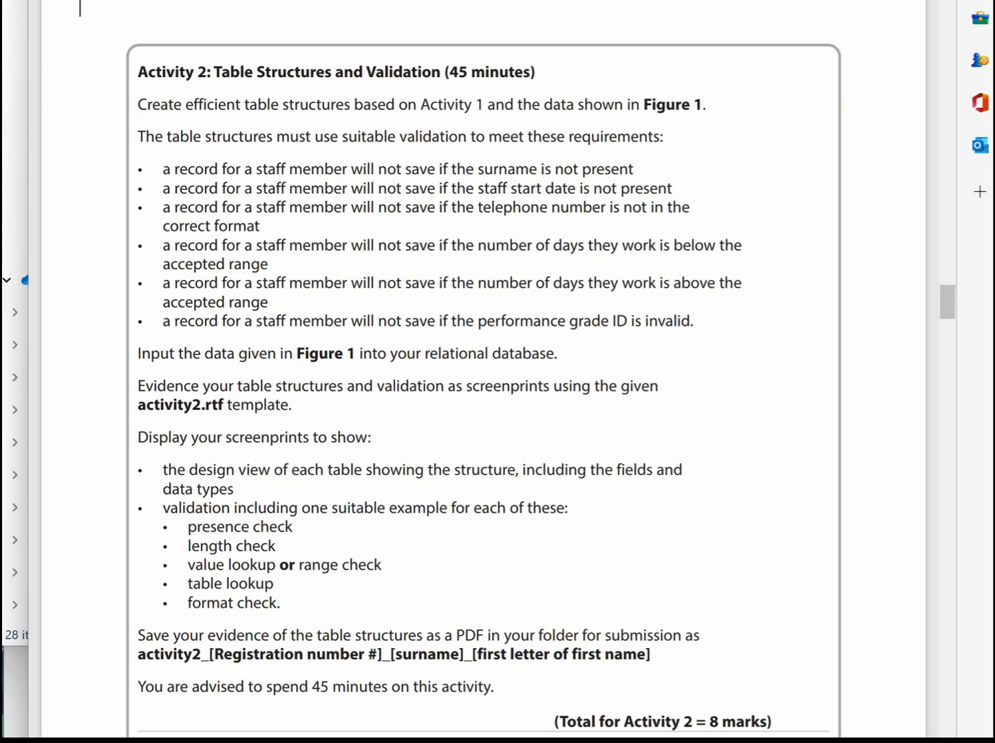
{"action": "key", "text": "alt+Tab"}
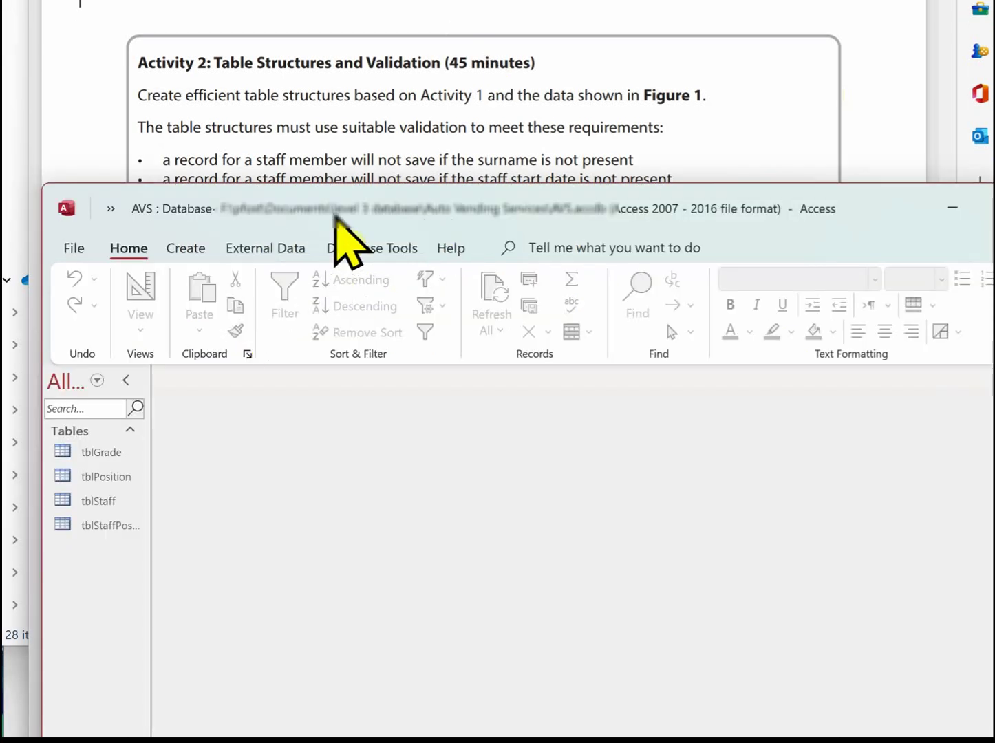
Open tblStaff in Design View and select the Surname field.
{"action": "double_click", "coordinate": [103, 502]}
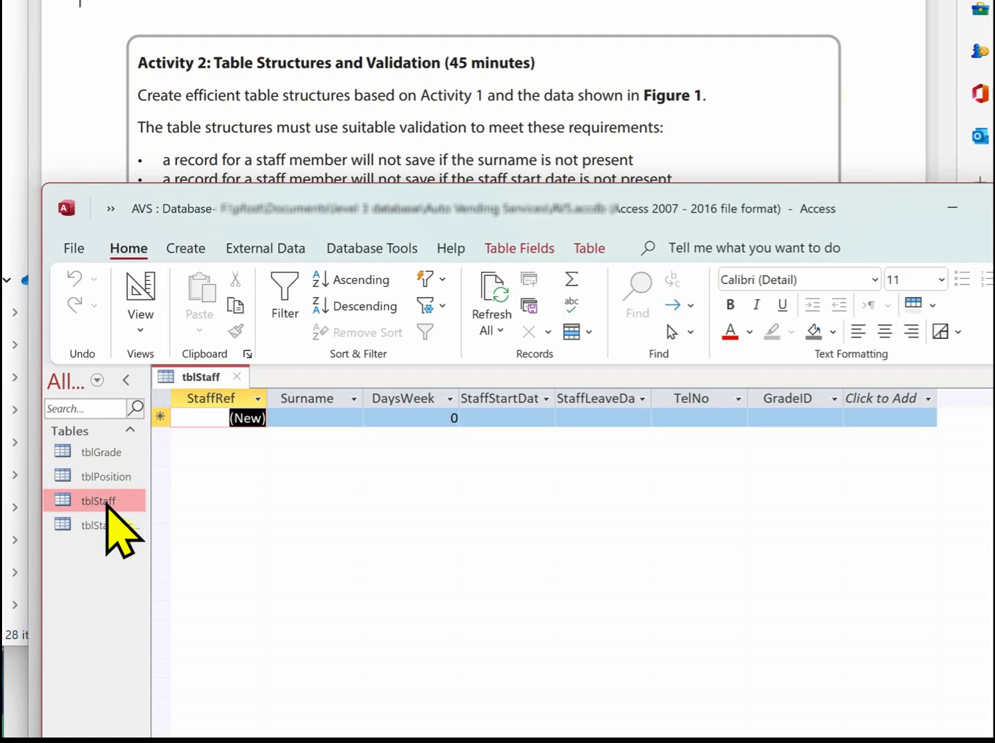
{"action": "left_click", "coordinate": [140, 284]}
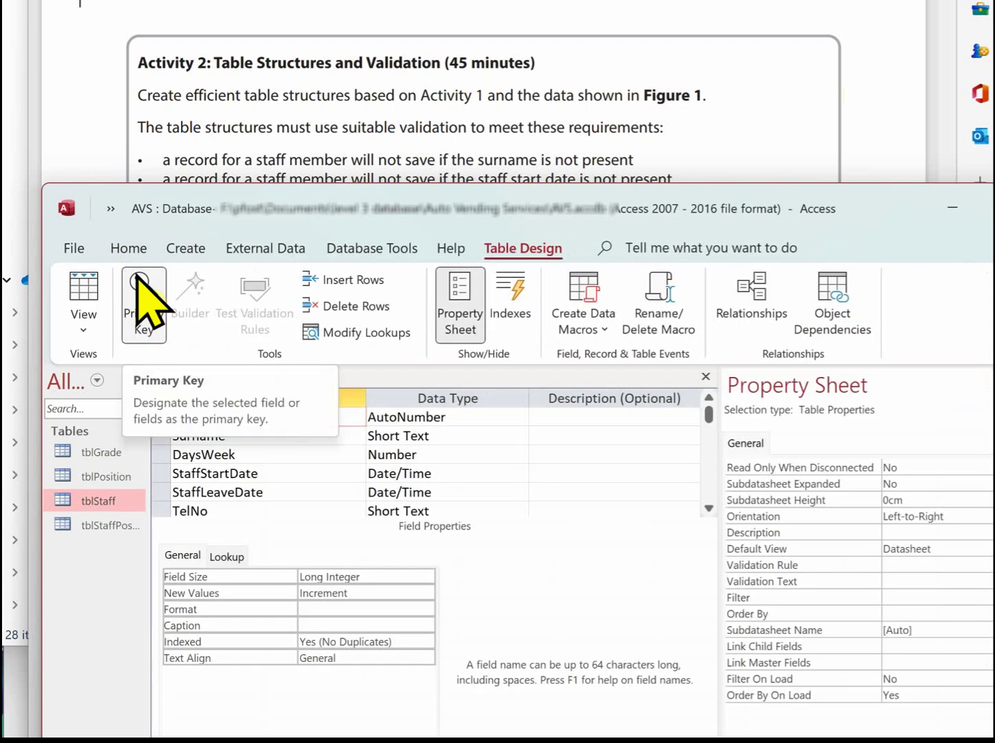
{"action": "left_click", "coordinate": [484, 437]}
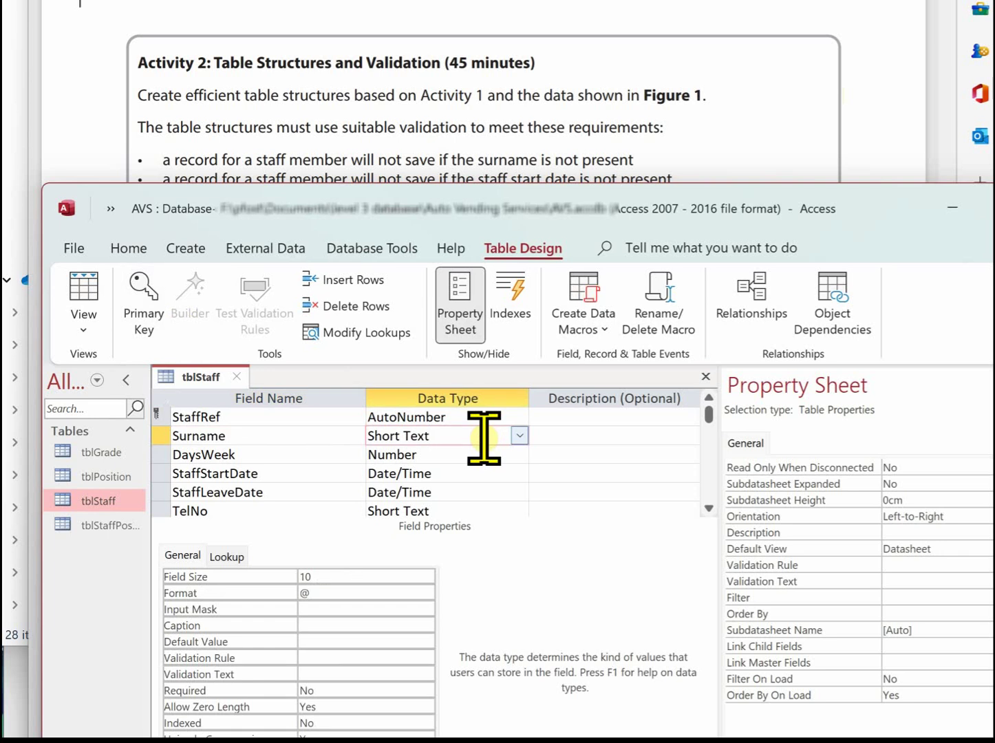
{"action": "key", "text": "F4"}
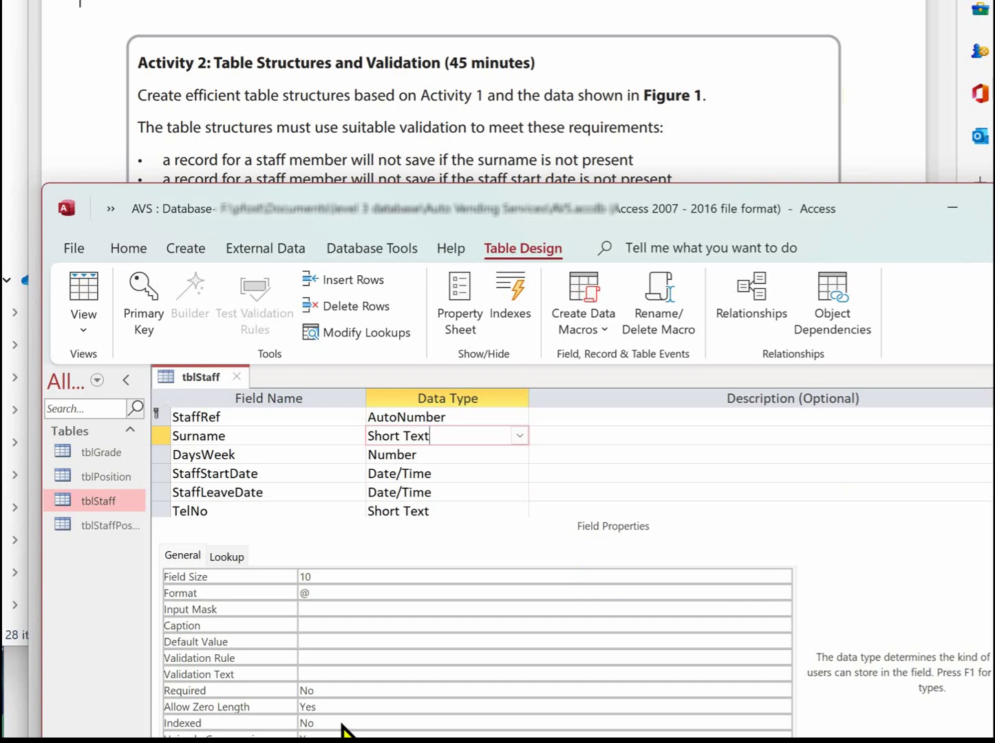
Give Surname the rule Is Not Null, message 'Surname must be present', and Required No.
{"action": "left_click", "coordinate": [319, 655]}
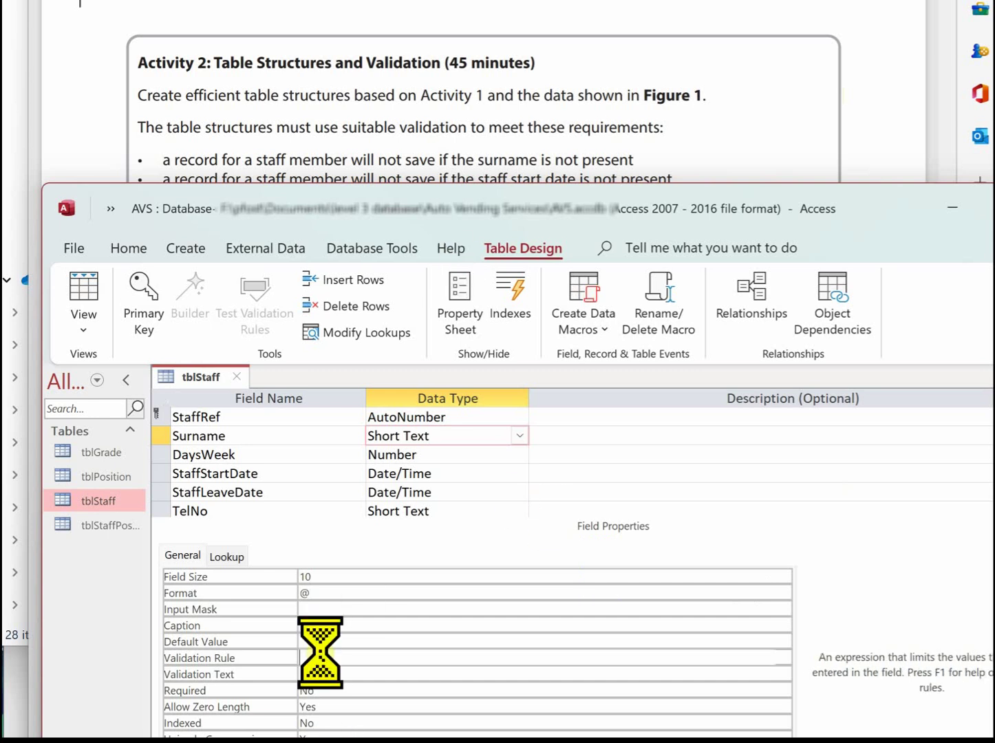
{"action": "type", "text": "is not ny"}
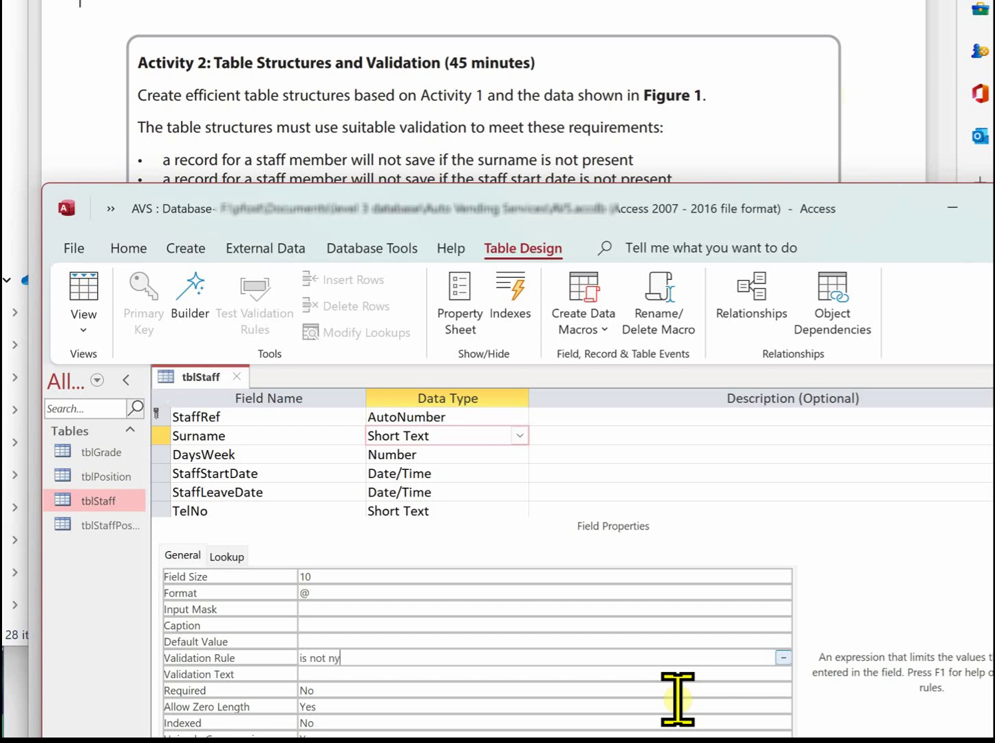
{"action": "key", "text": "BackSpace"}
{"action": "type", "text": "ull"}
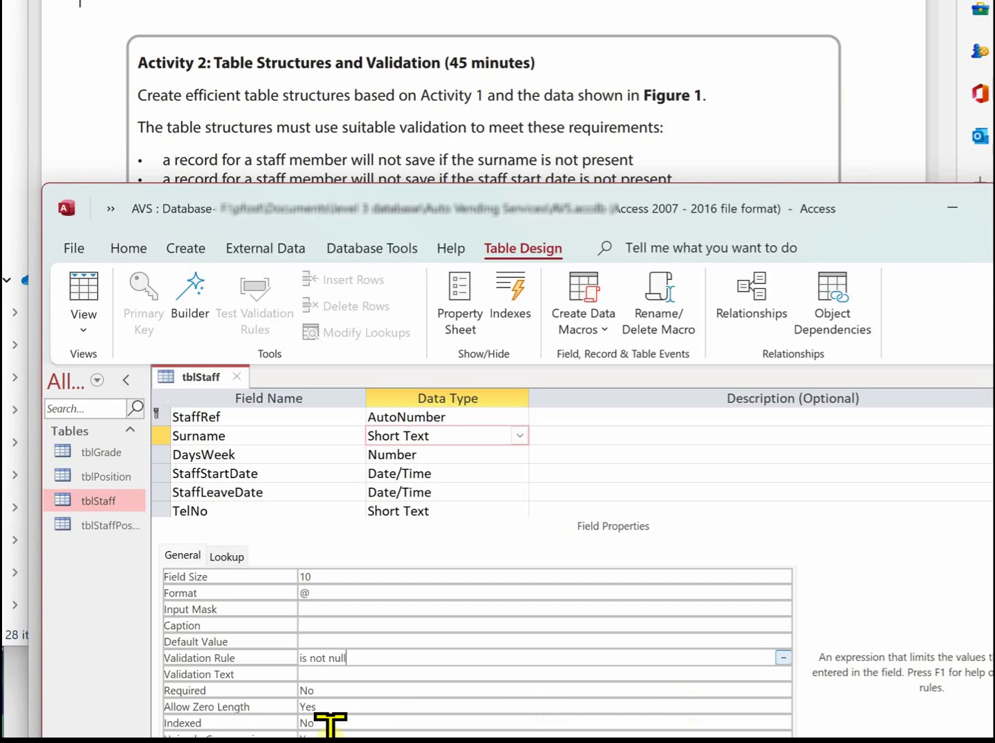
{"action": "left_click", "coordinate": [370, 674]}
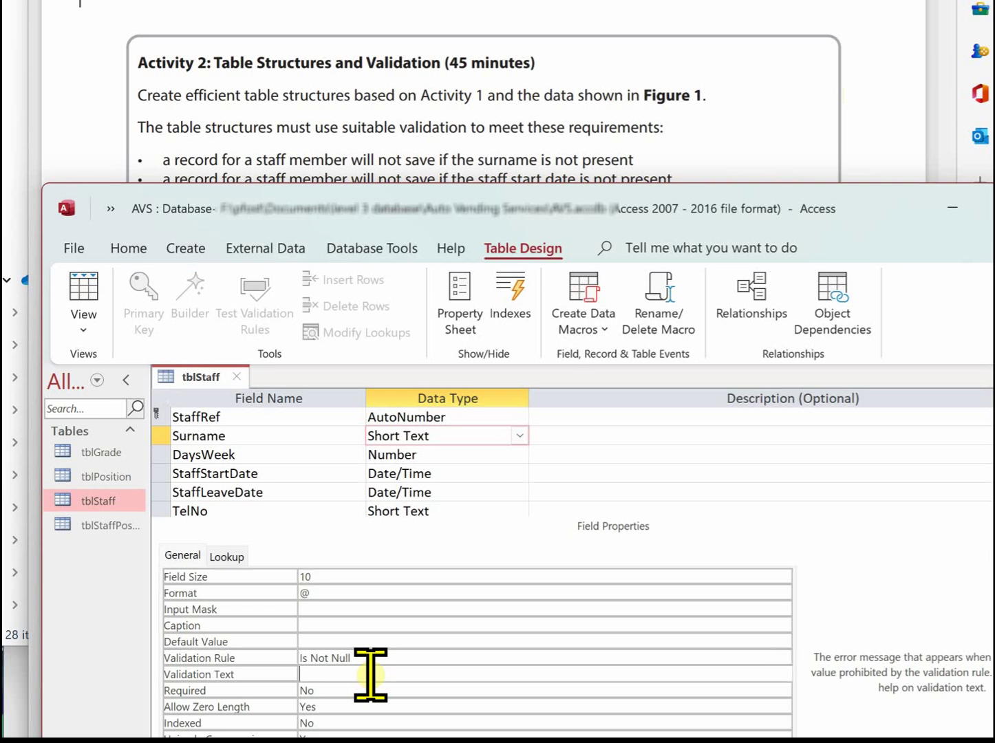
{"action": "type", "text": "Surname m"}
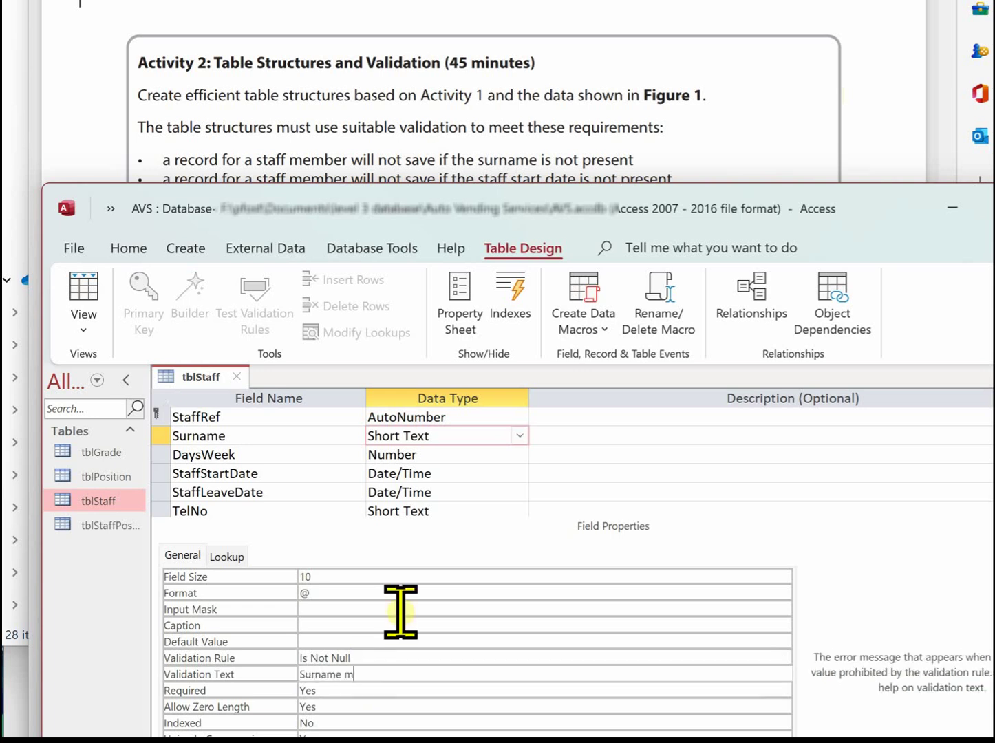
{"action": "type", "text": "ust be present"}
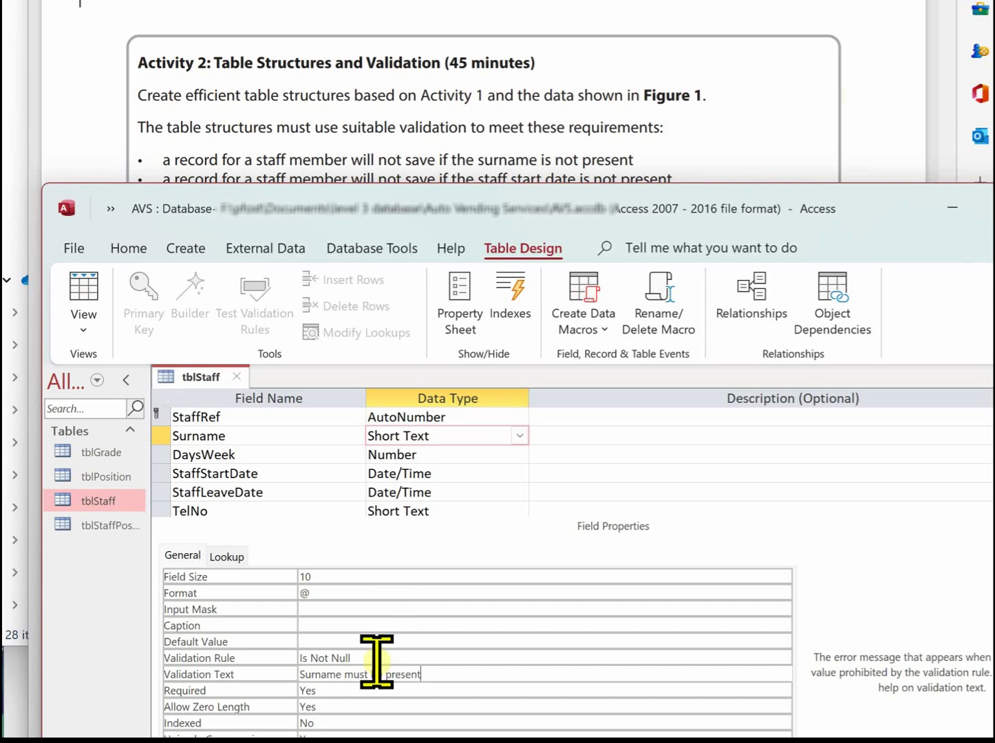
{"action": "left_click", "coordinate": [340, 691]}
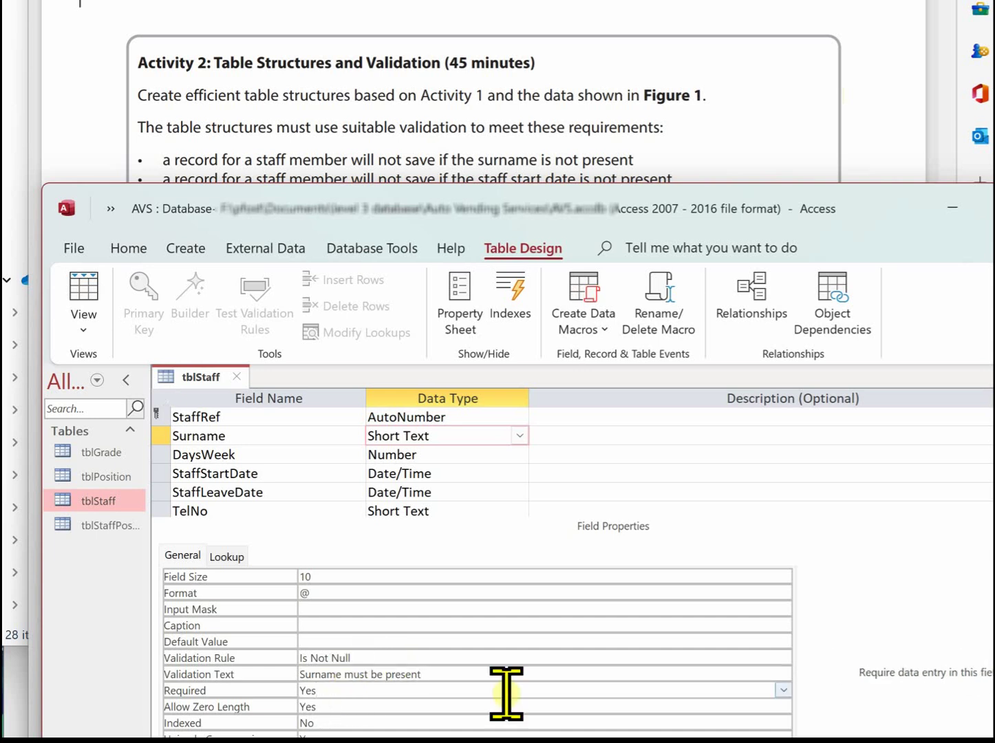
{"action": "left_click", "coordinate": [784, 689]}
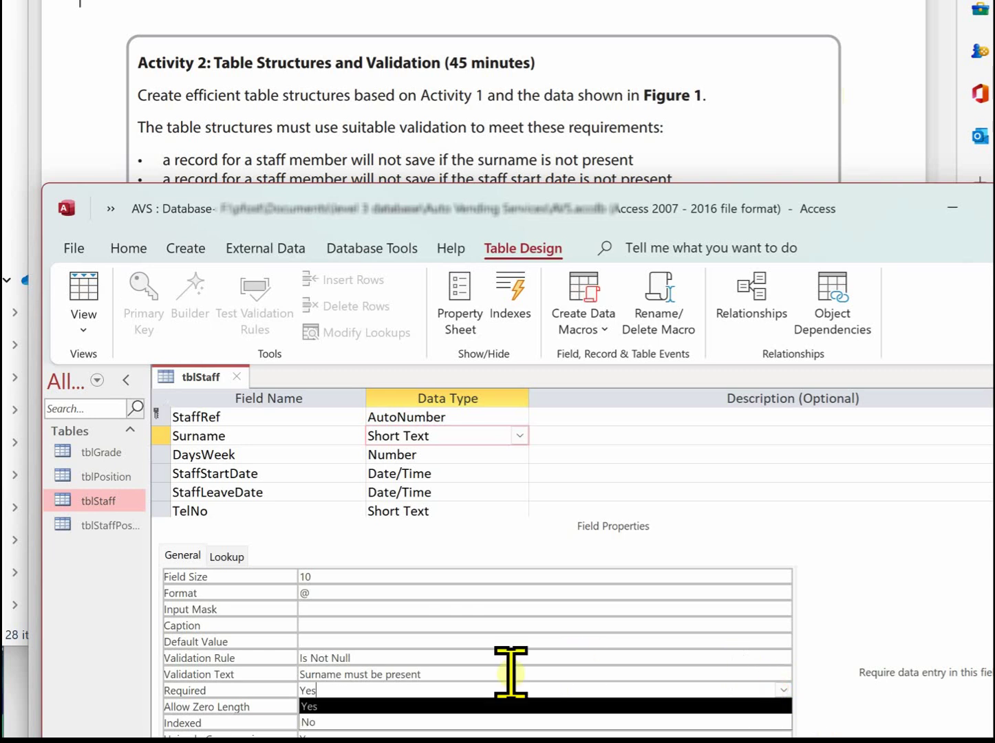
{"action": "left_click", "coordinate": [309, 722]}
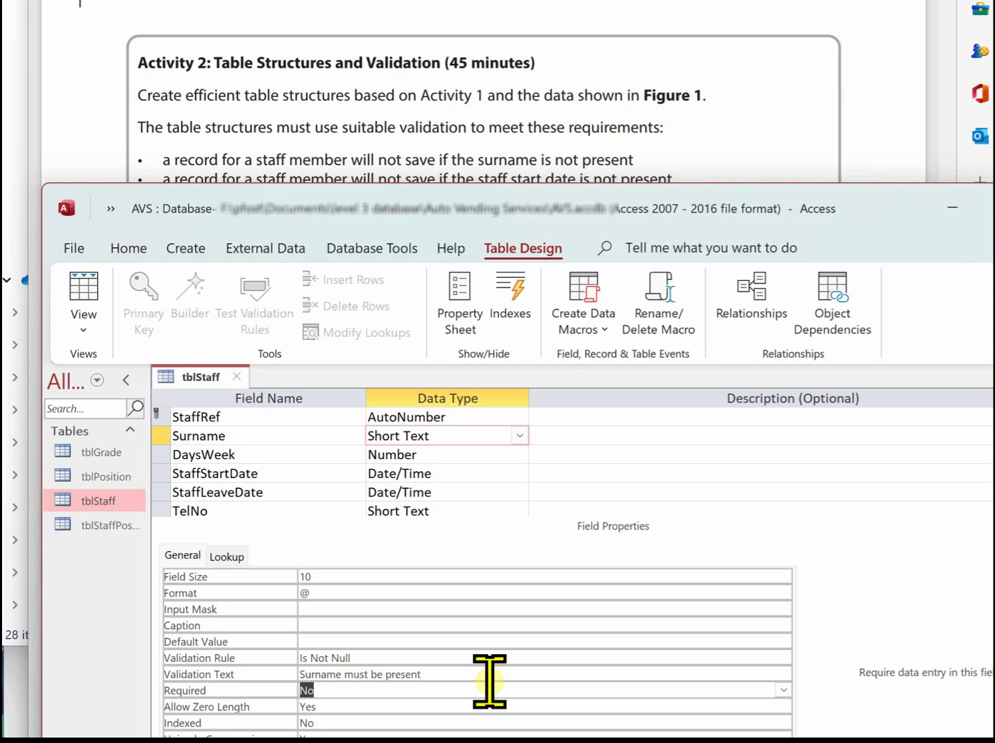
{"action": "left_click_drag", "start_coordinate": [410, 196], "coordinate": [421, 212]}
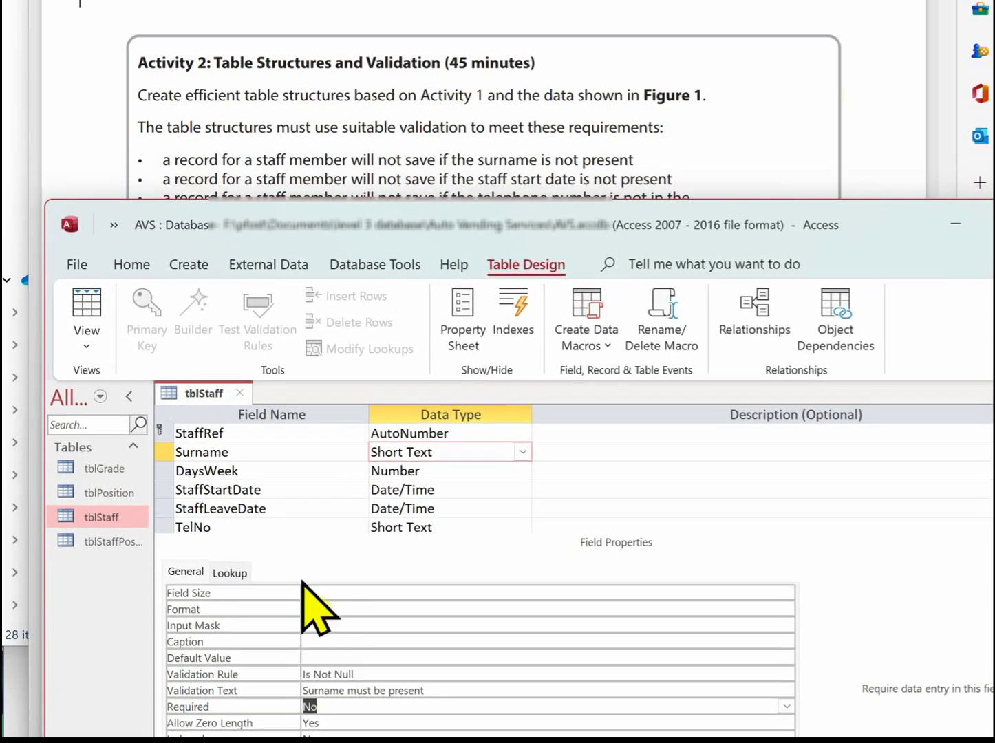
{"action": "left_click", "coordinate": [447, 490]}
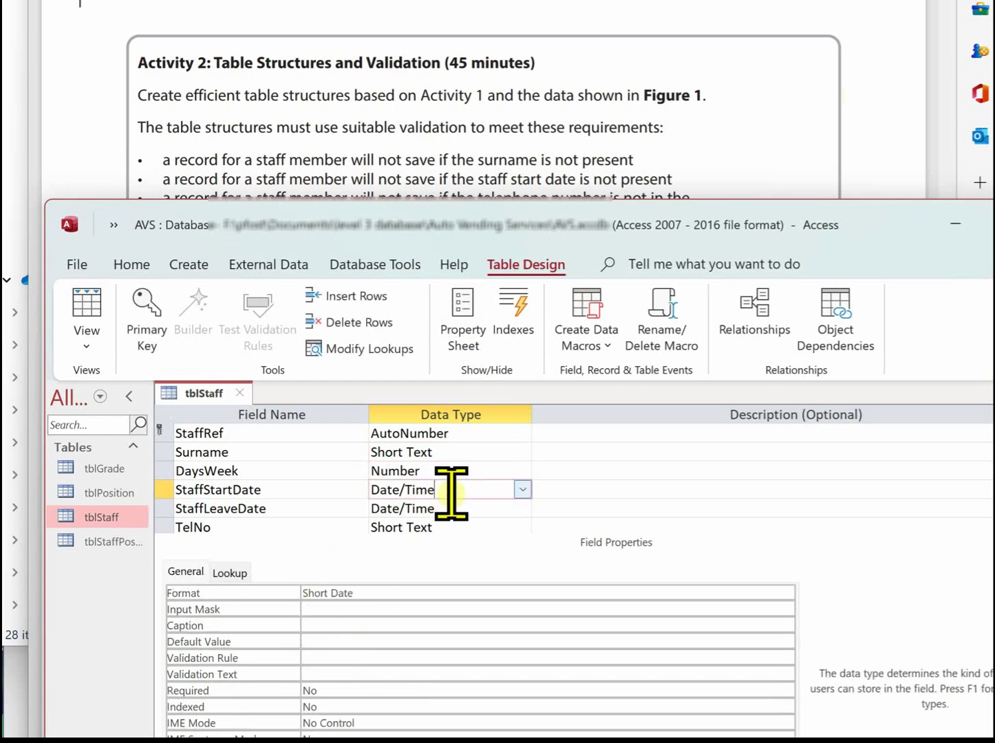
Set StaffStartDate's validation rule to Is Not Null with text 'Start Date must be present'.
{"action": "left_click", "coordinate": [320, 657]}
{"action": "type", "text": "is "}
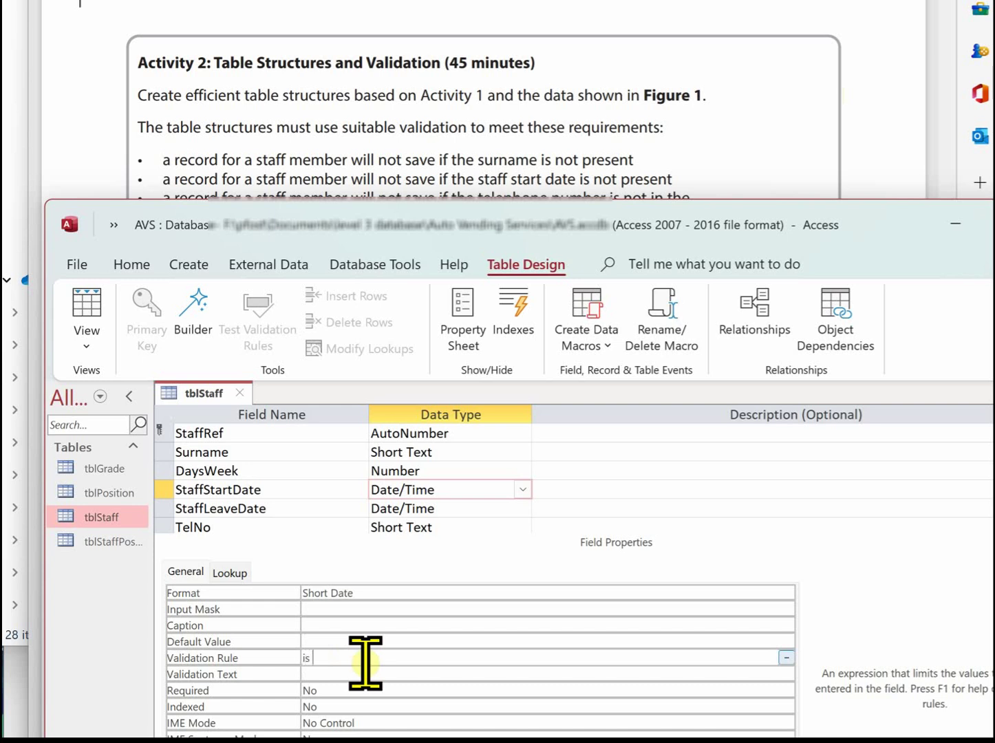
{"action": "type", "text": "not null"}
{"action": "left_click", "coordinate": [368, 671]}
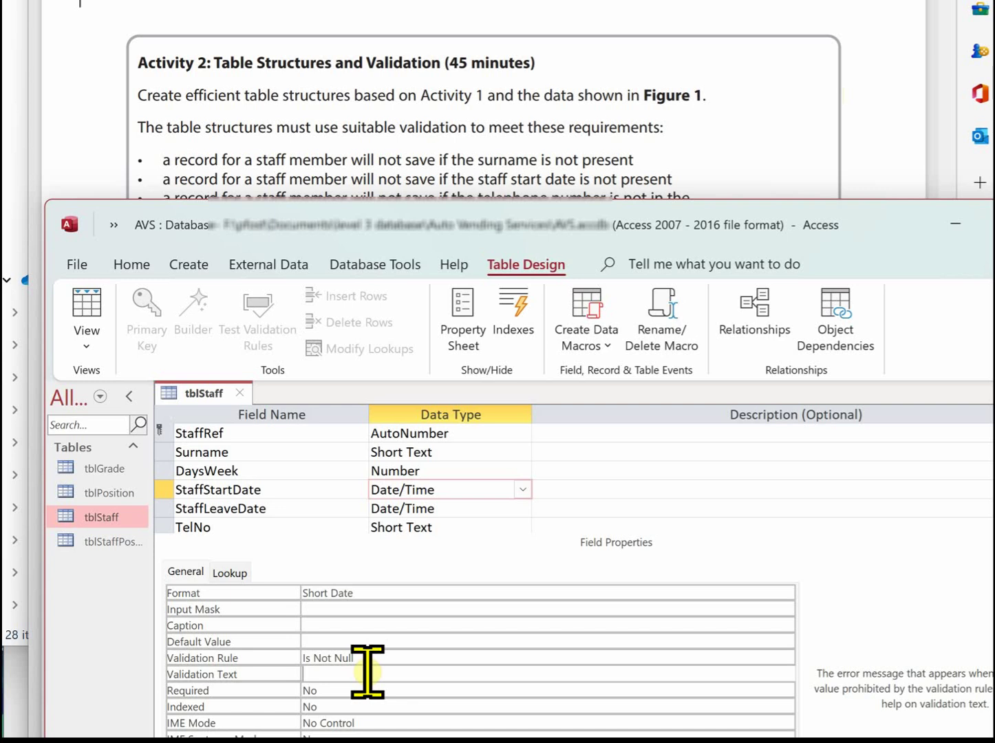
{"action": "type", "text": "Start Date must be present"}
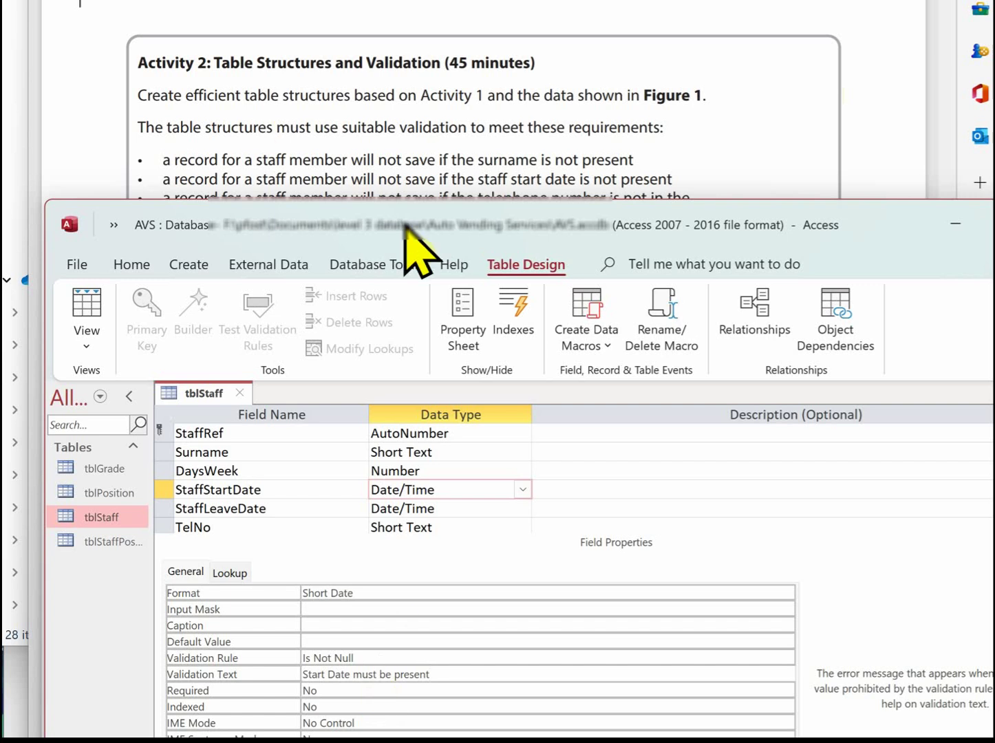
{"action": "left_click_drag", "start_coordinate": [404, 226], "coordinate": [404, 242]}
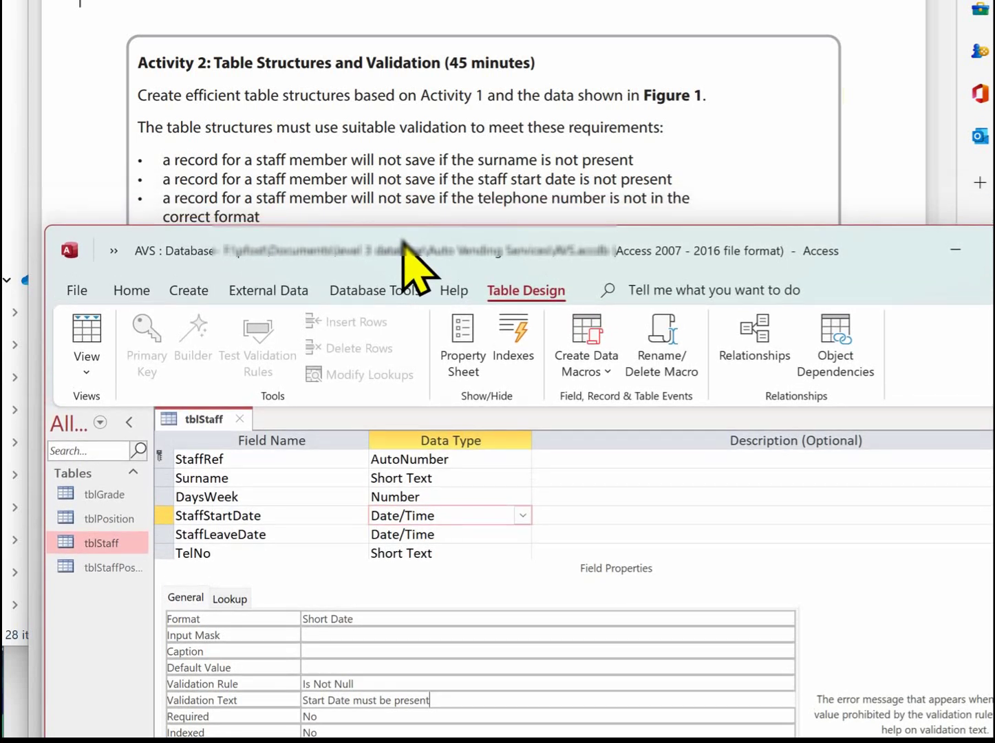
{"action": "left_click_drag", "start_coordinate": [402, 241], "coordinate": [392, 26]}
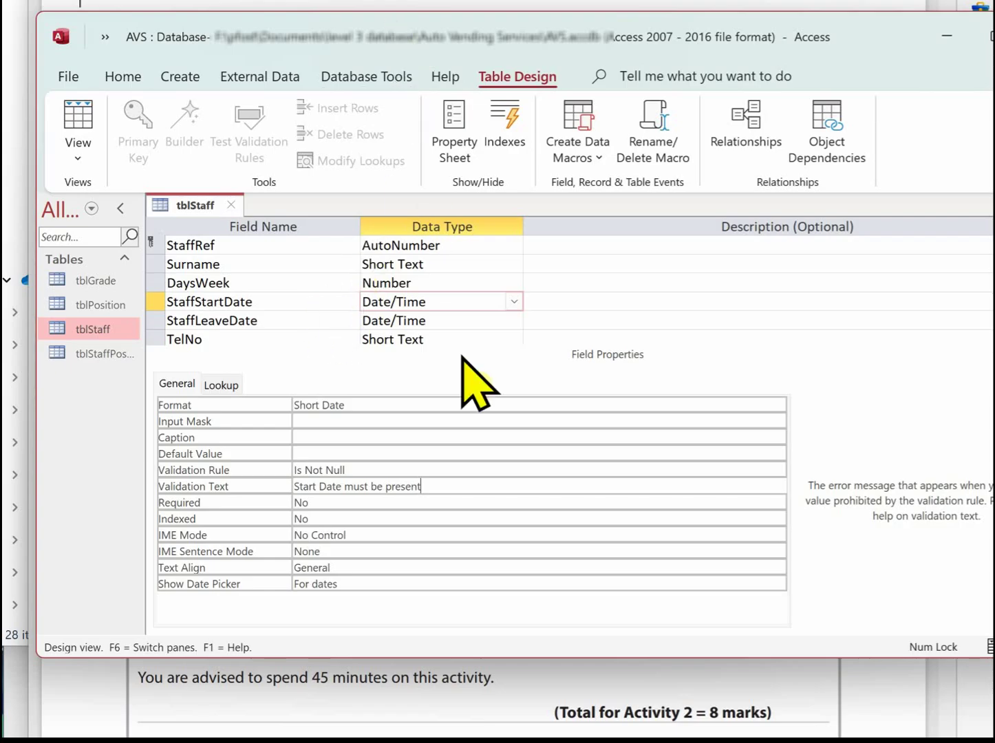
Launch the Input Mask Wizard for TelNo, saving the table, and choose the Phone Number UK mask.
{"action": "left_click", "coordinate": [446, 339]}
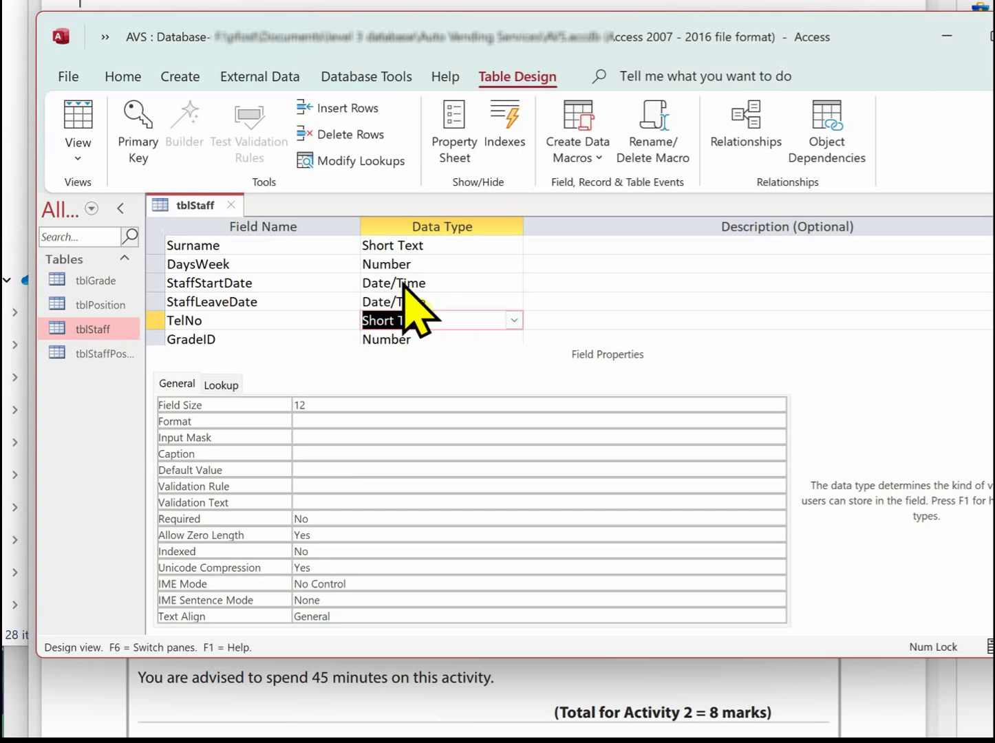
{"action": "left_click", "coordinate": [318, 437]}
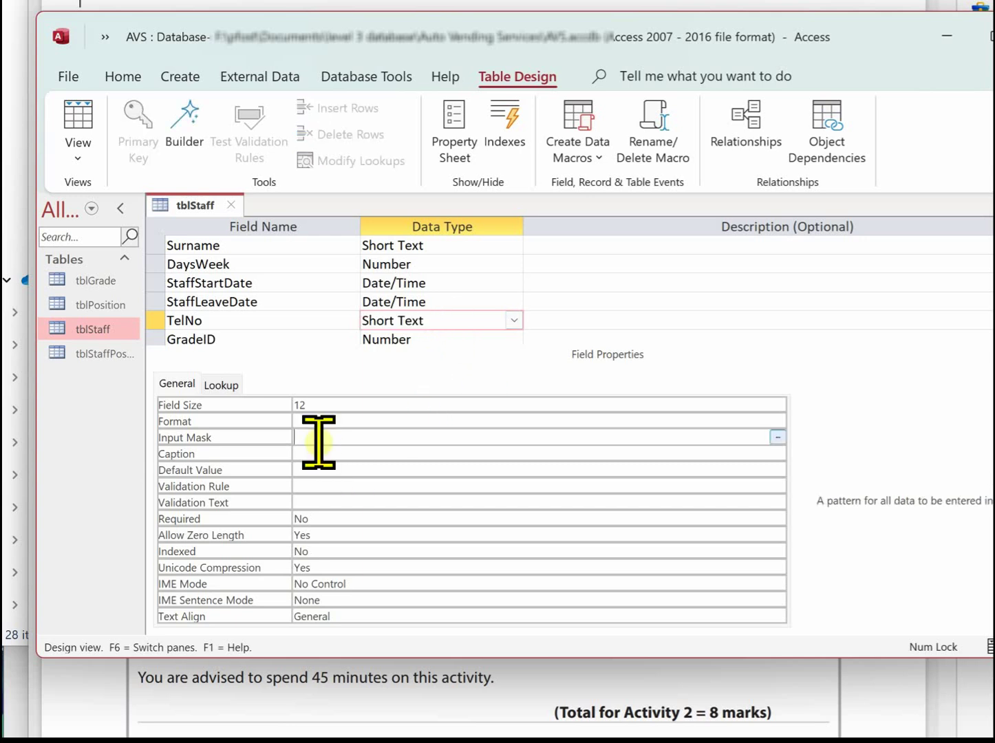
{"action": "left_click", "coordinate": [779, 438]}
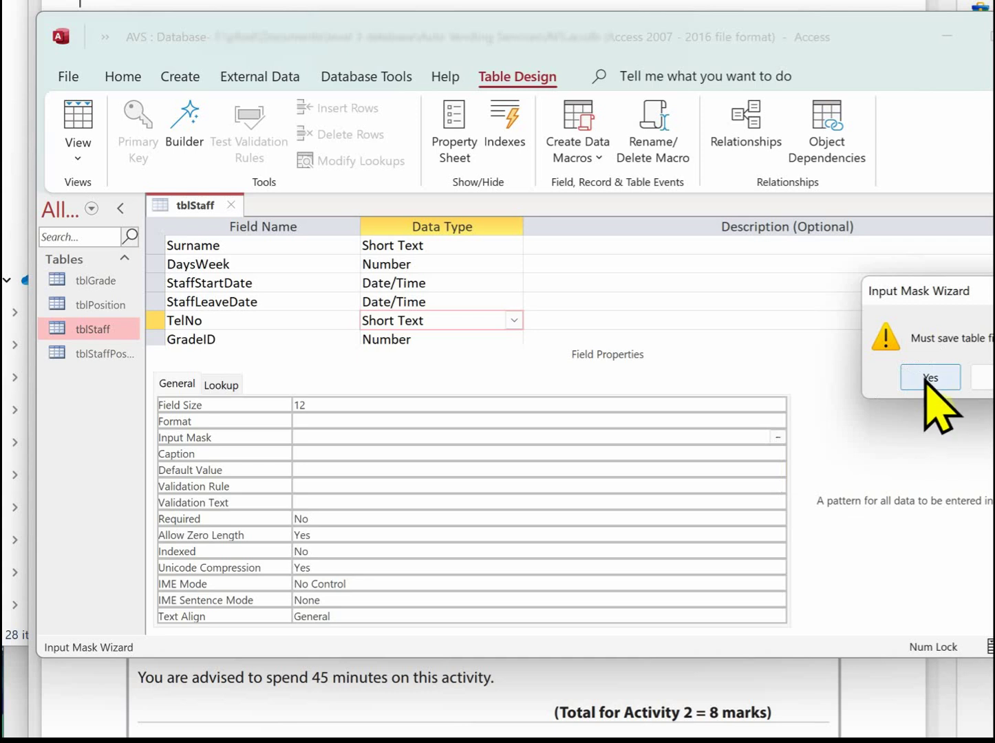
{"action": "left_click_drag", "start_coordinate": [914, 291], "coordinate": [717, 247]}
{"action": "left_click", "coordinate": [732, 333]}
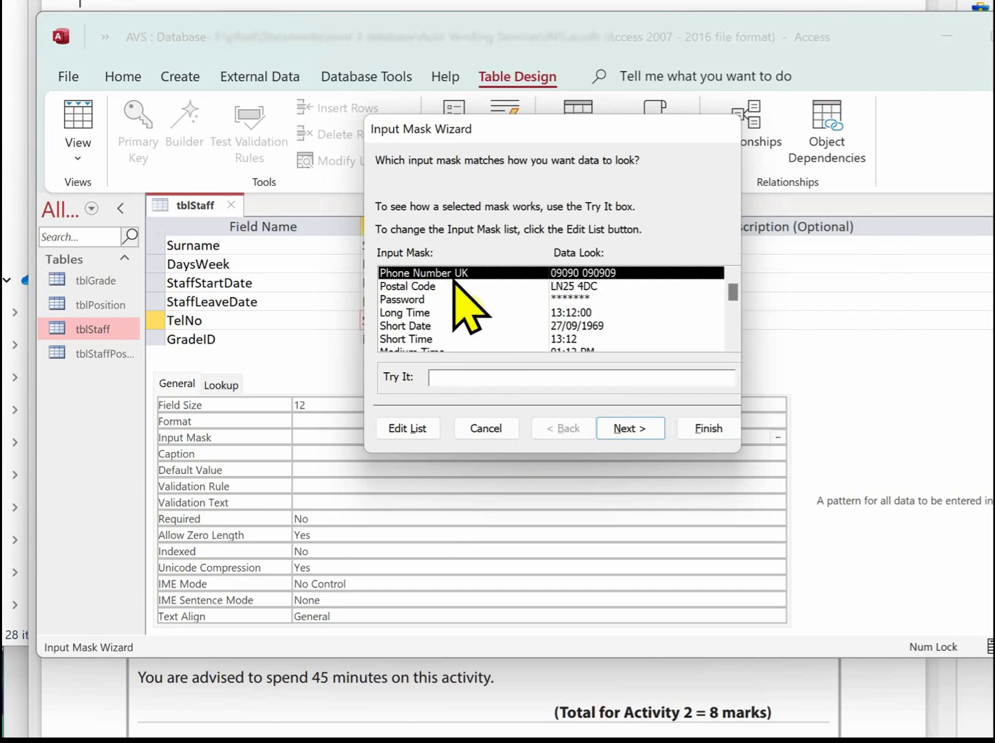
{"action": "left_click", "coordinate": [416, 428]}
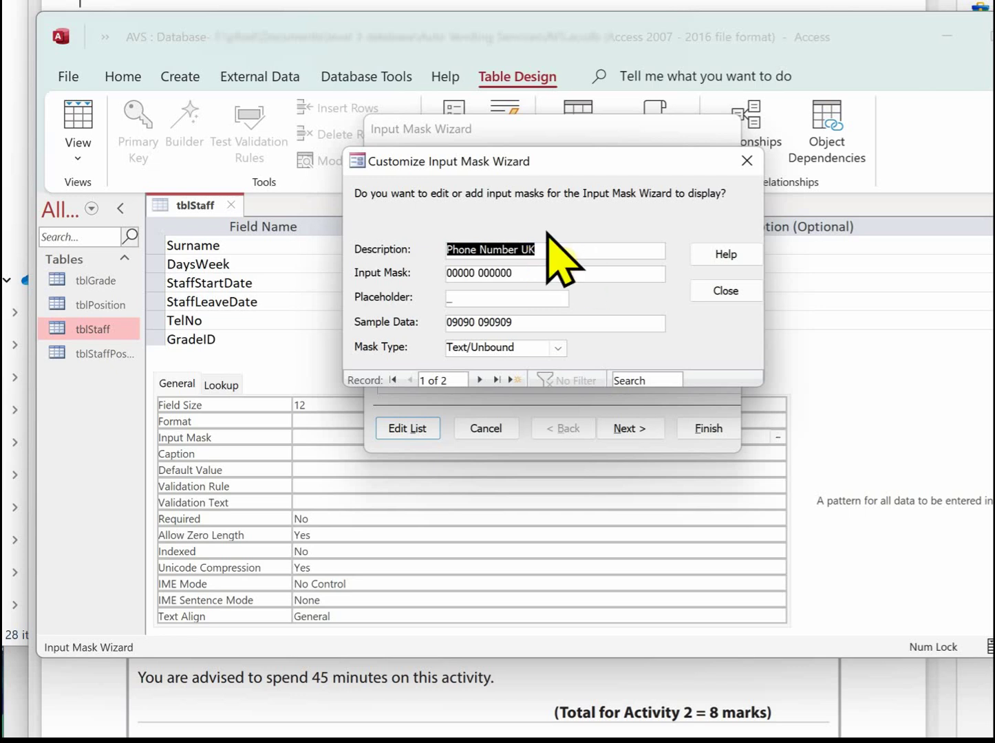
{"action": "left_click", "coordinate": [715, 289]}
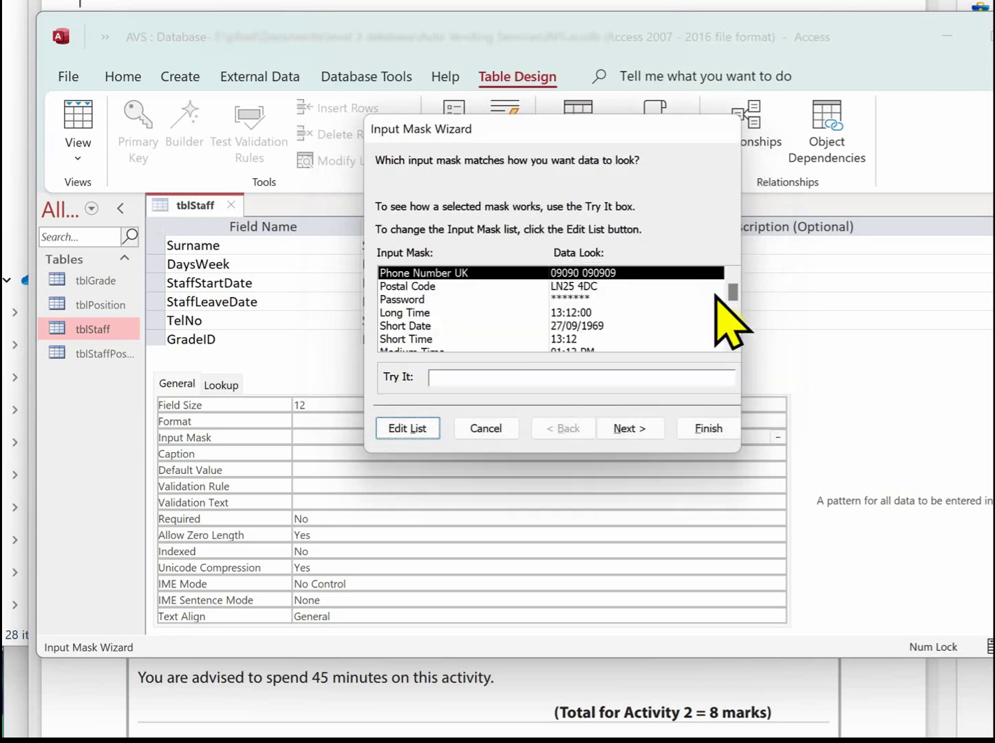
{"action": "left_click", "coordinate": [631, 428]}
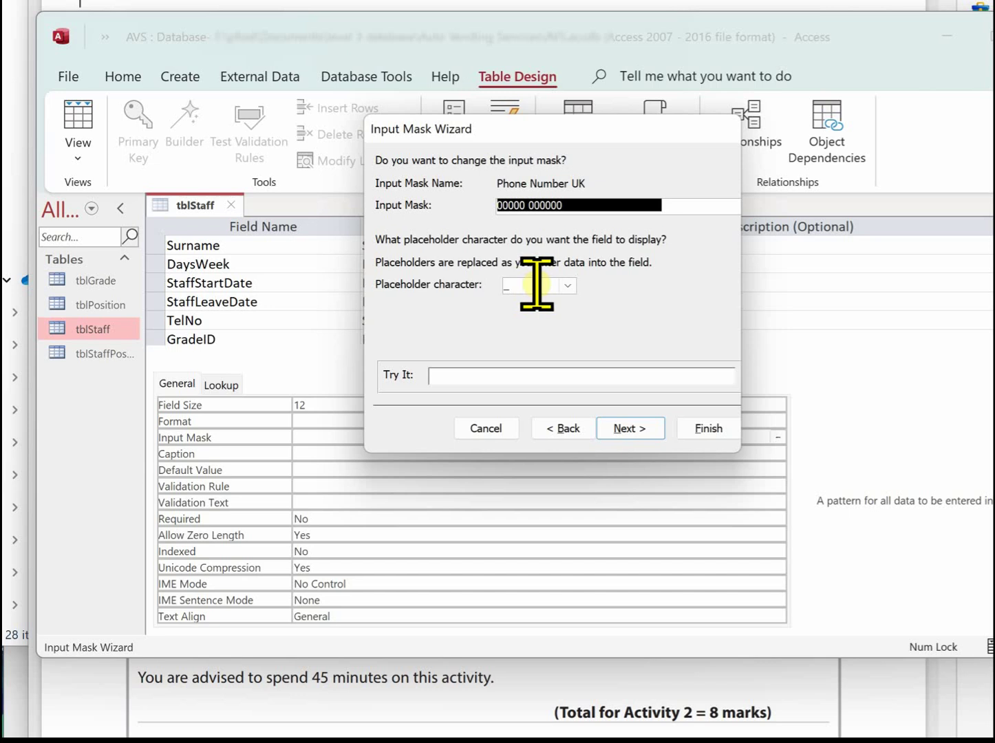
Finish TelNo's mask as 00000\ 000000;0;_ with an underscore placeholder, storing the symbols.
{"action": "left_click", "coordinate": [567, 286]}
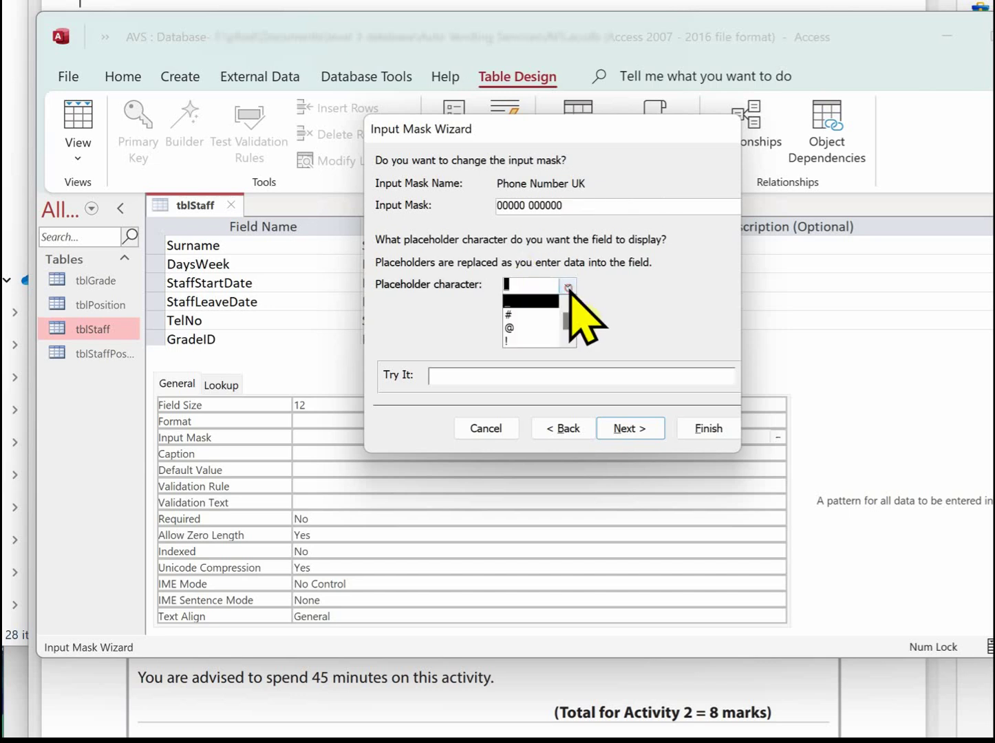
{"action": "left_click", "coordinate": [516, 303]}
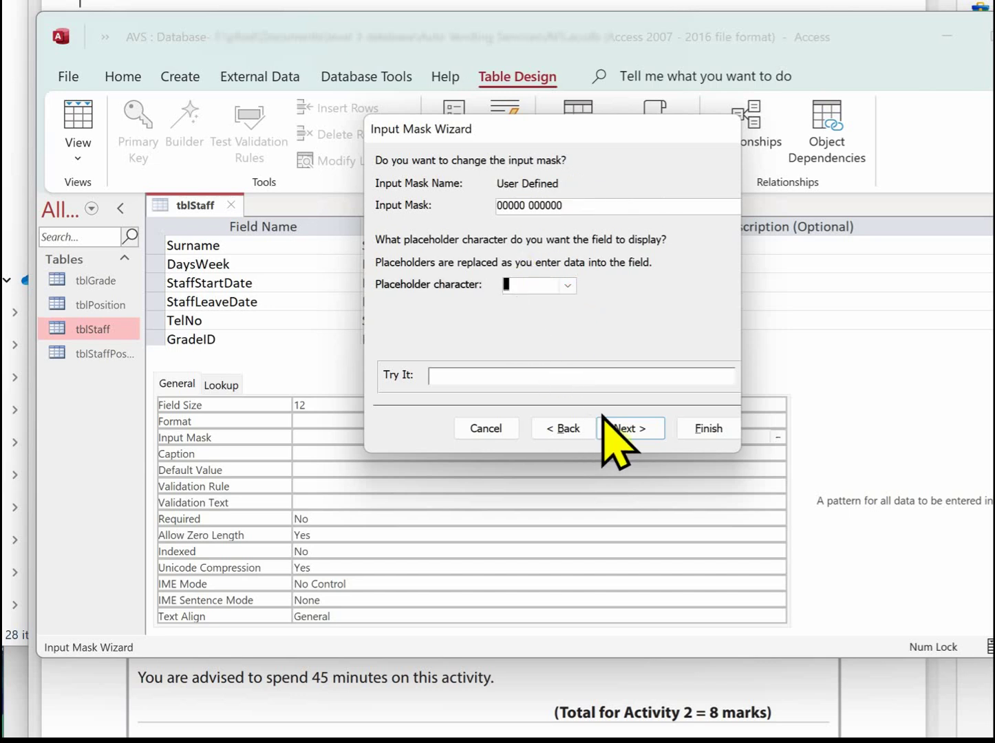
{"action": "left_click", "coordinate": [626, 428]}
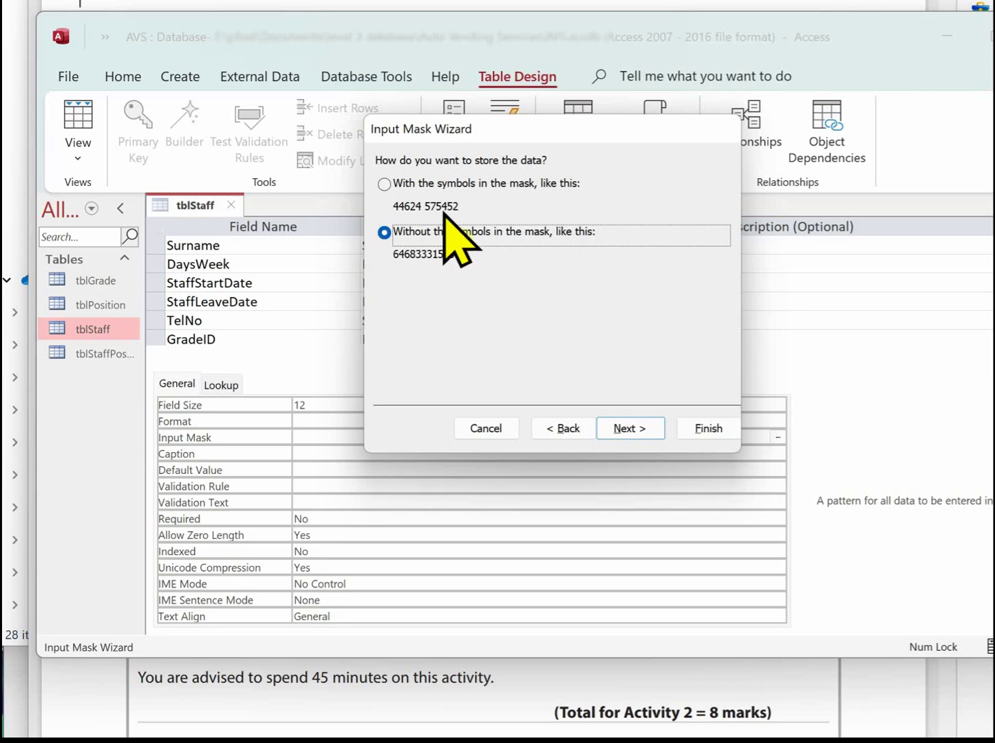
{"action": "left_click", "coordinate": [384, 184]}
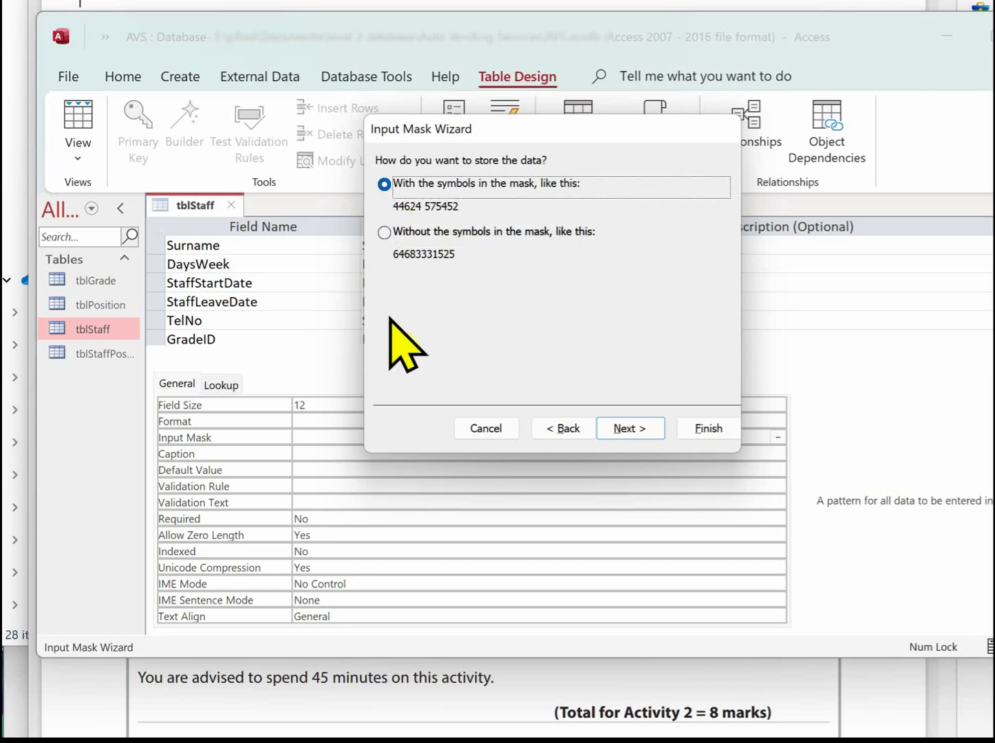
{"action": "left_click", "coordinate": [623, 427]}
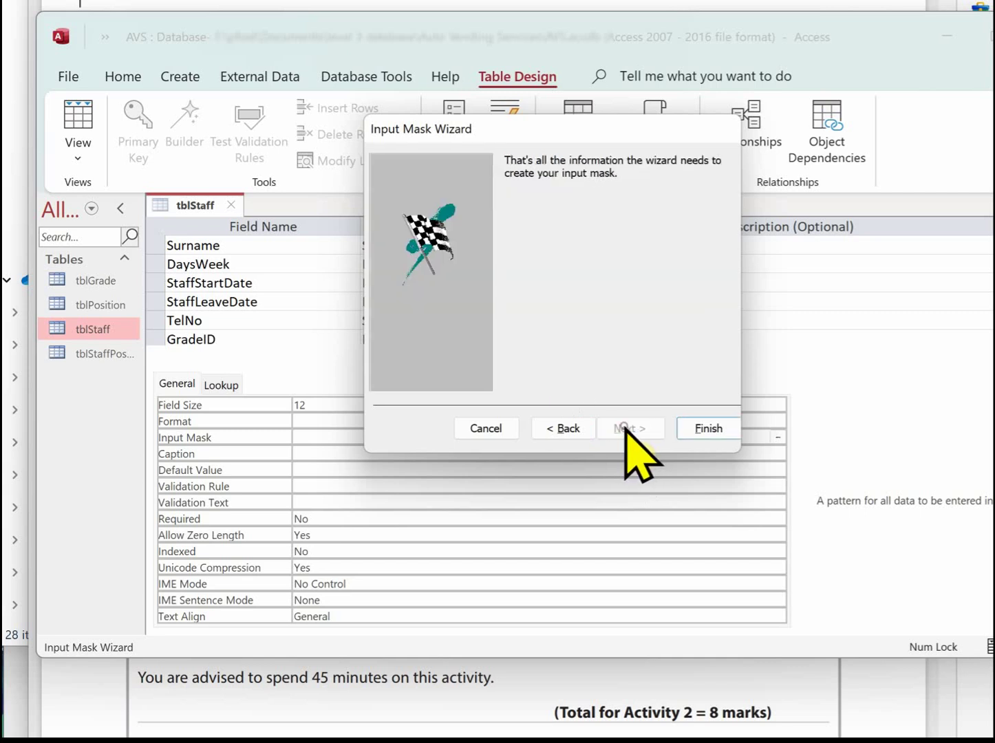
{"action": "left_click", "coordinate": [703, 427]}
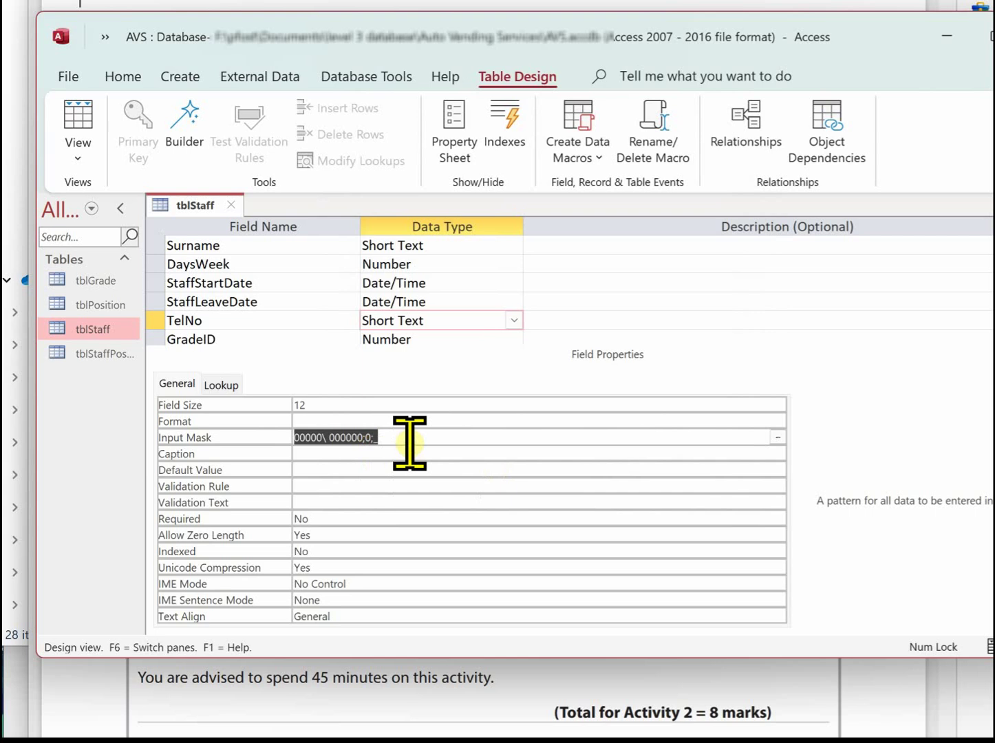
Read the brief's staff validation requirements, then select the DaysWeek field.
{"action": "left_click_drag", "start_coordinate": [452, 20], "coordinate": [464, 313]}
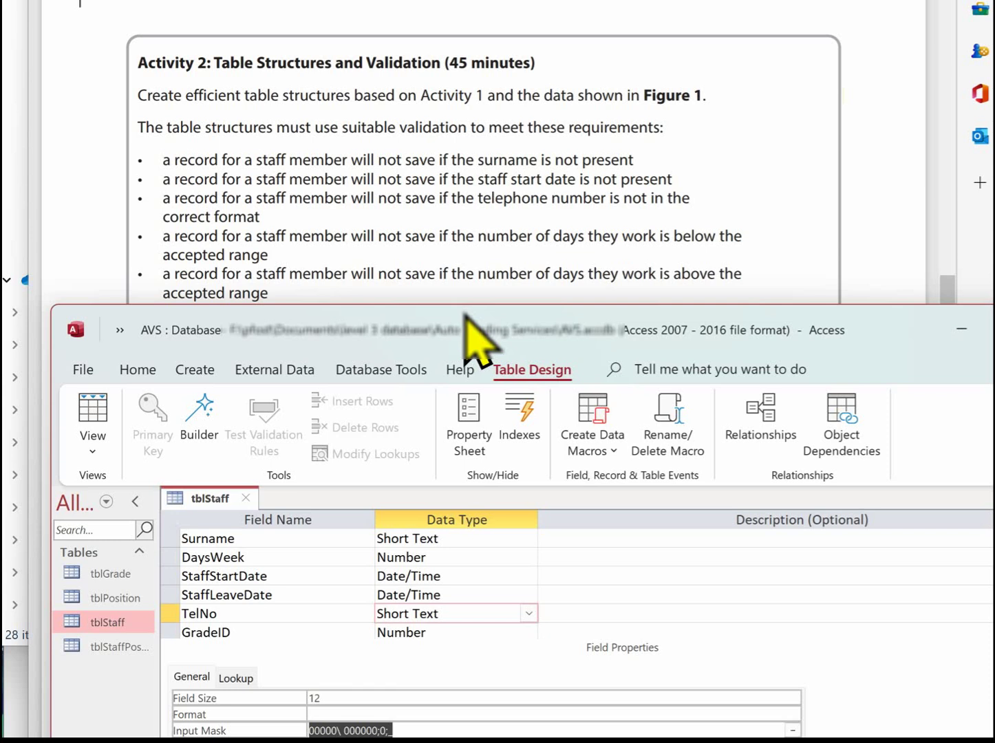
{"action": "left_click_drag", "start_coordinate": [464, 313], "coordinate": [456, 4]}
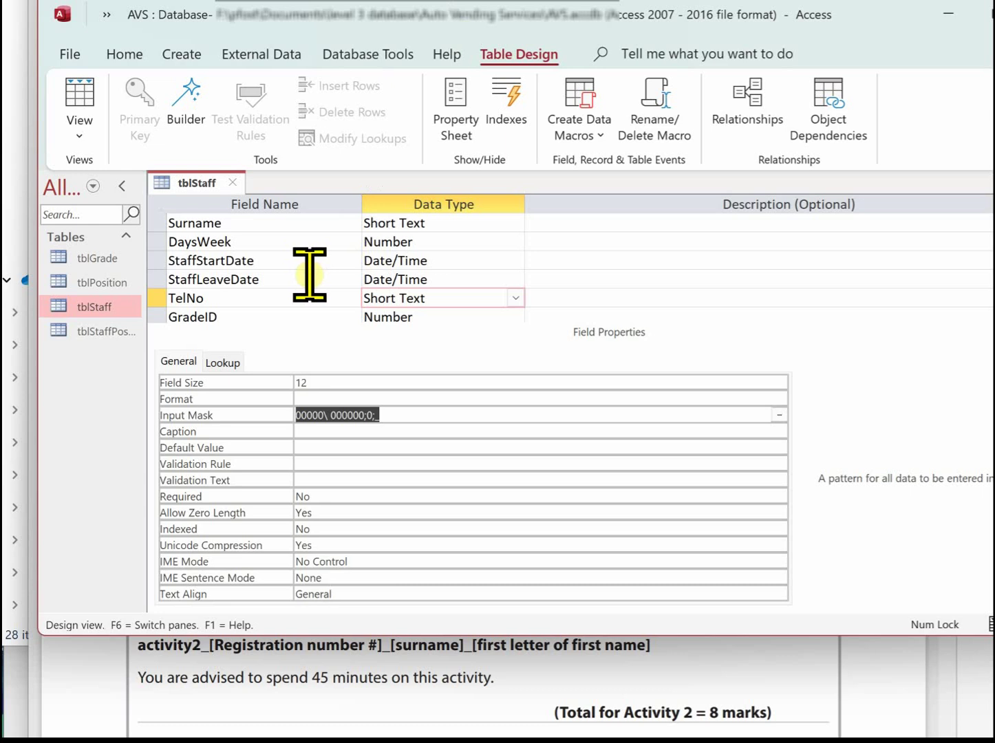
{"action": "left_click", "coordinate": [427, 243]}
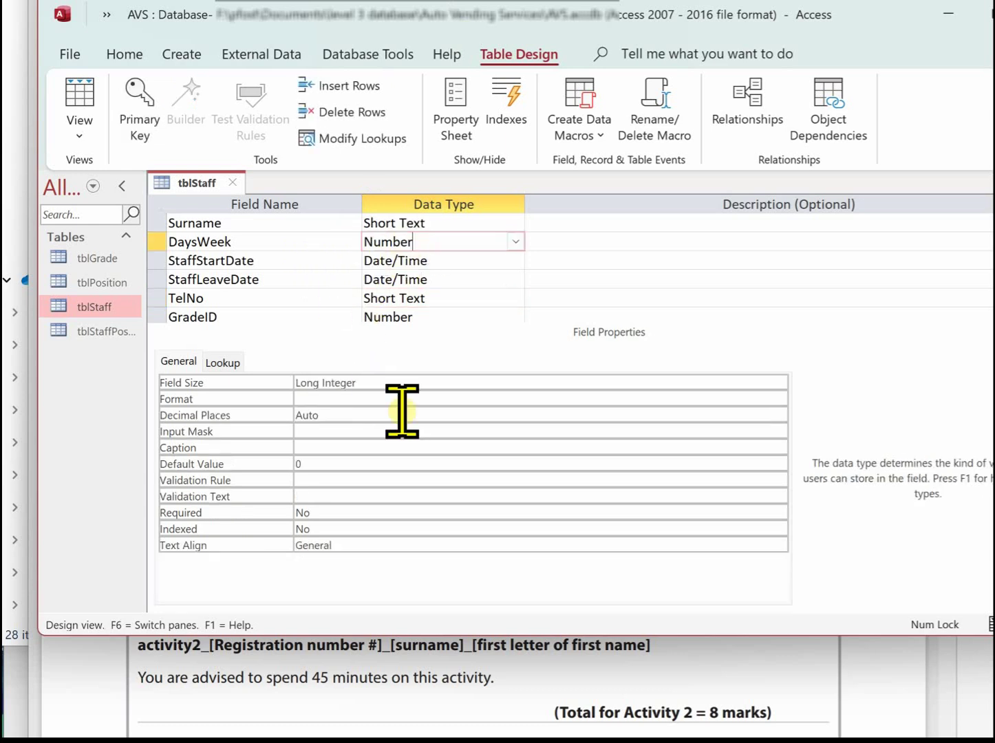
Set DaysWeek's rule to Between 2 And 5 with text 'The days worked must be between 2 and 5'.
{"action": "left_click", "coordinate": [327, 480]}
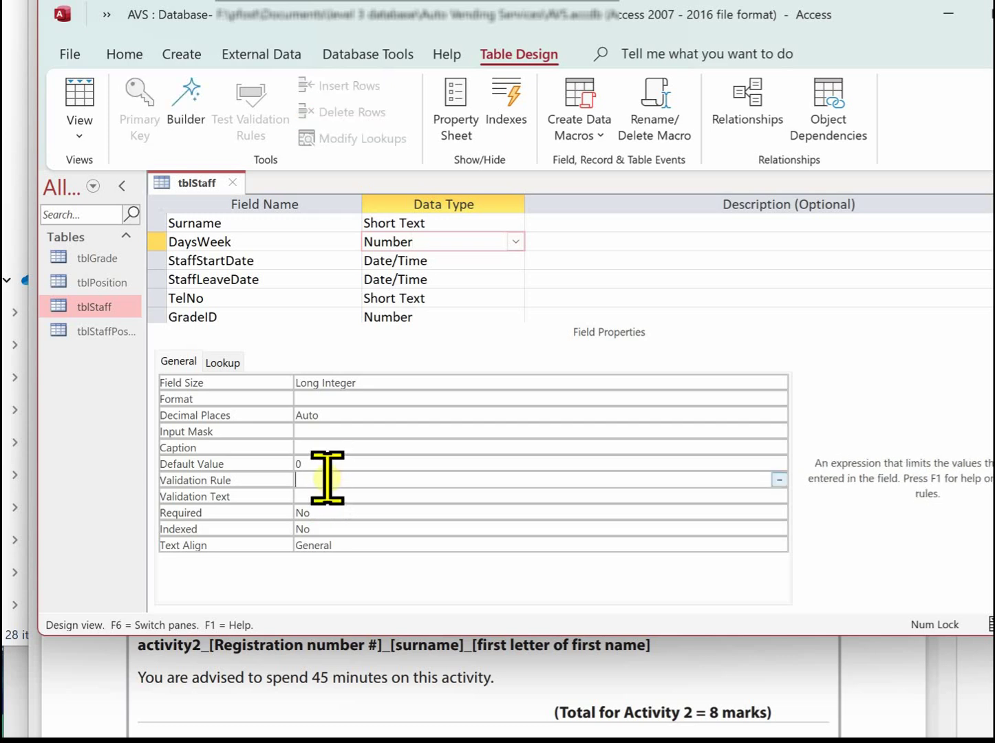
{"action": "type", "text": "be"}
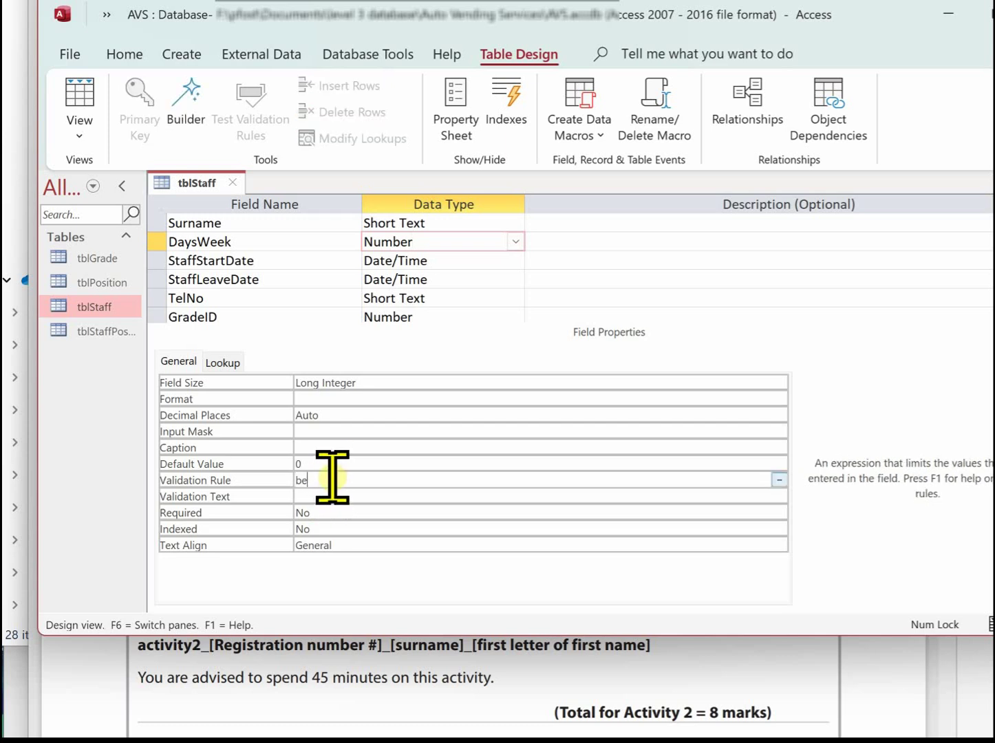
{"action": "type", "text": "tween 2 and 5"}
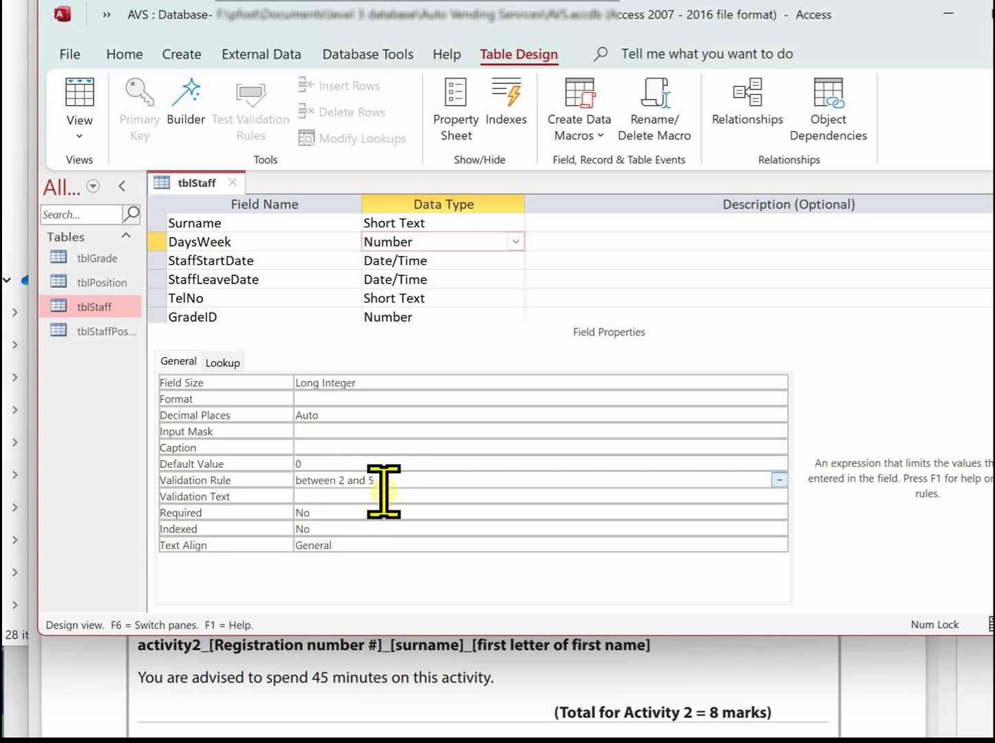
{"action": "key", "text": "Return"}
{"action": "type", "text": "The"}
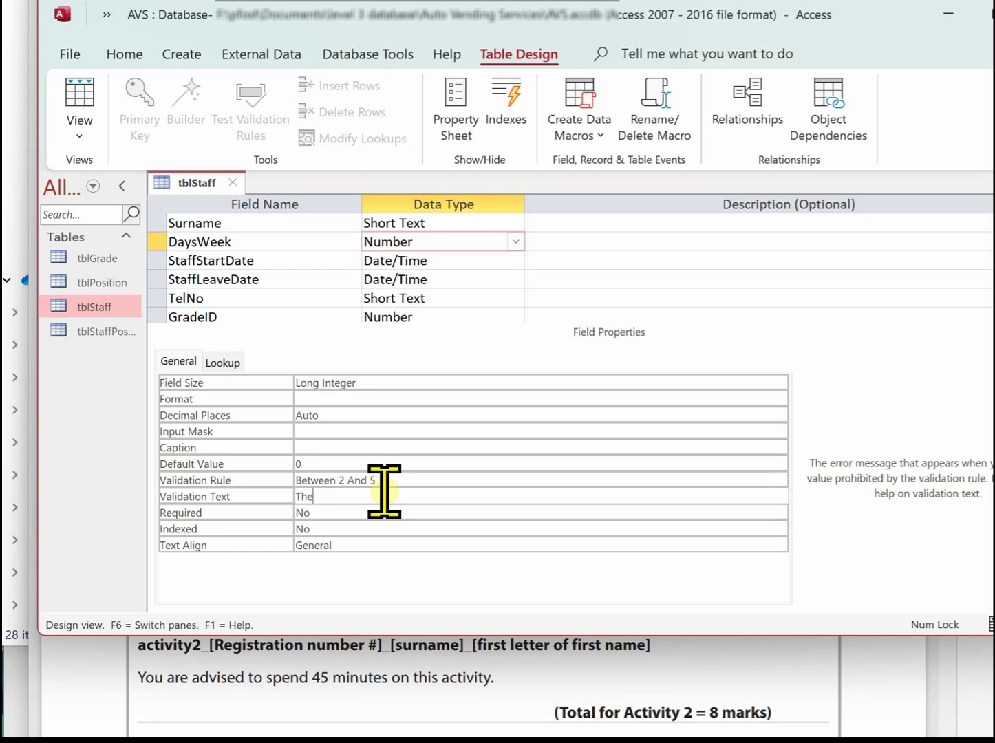
{"action": "type", "text": " days worked must be betwe"}
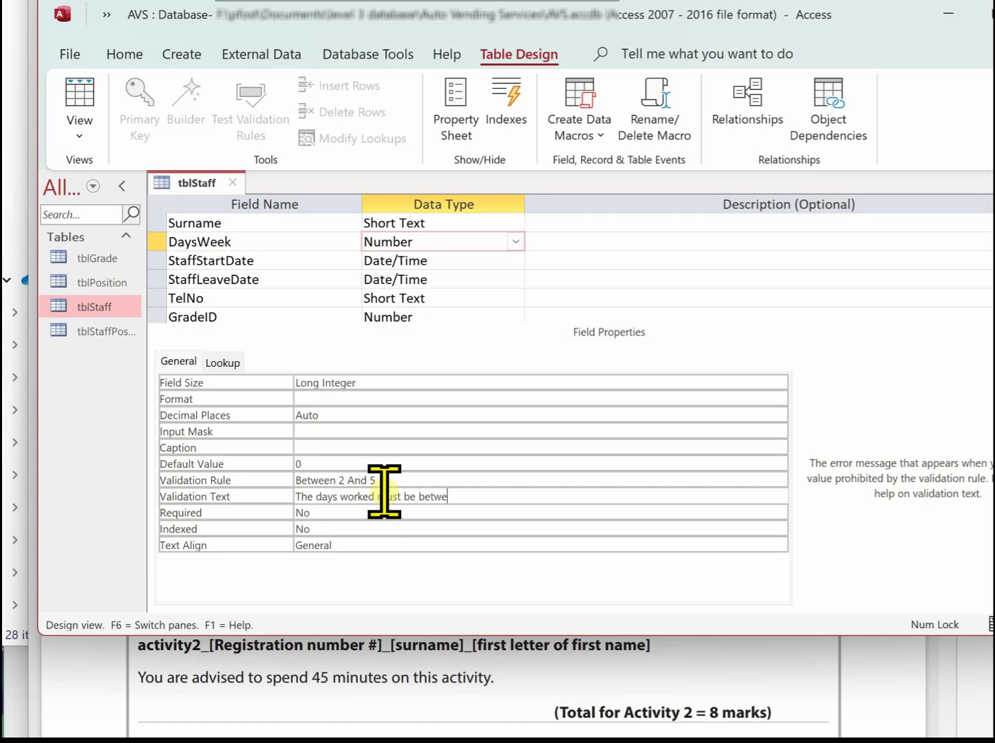
{"action": "type", "text": "en"}
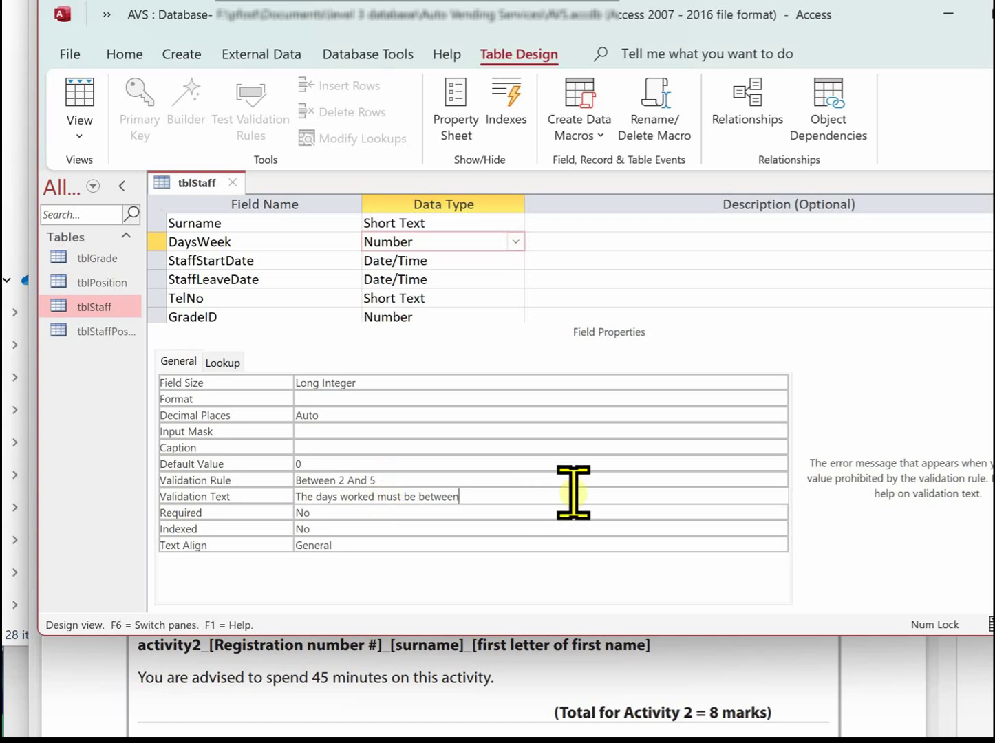
{"action": "type", "text": " 2 and 5"}
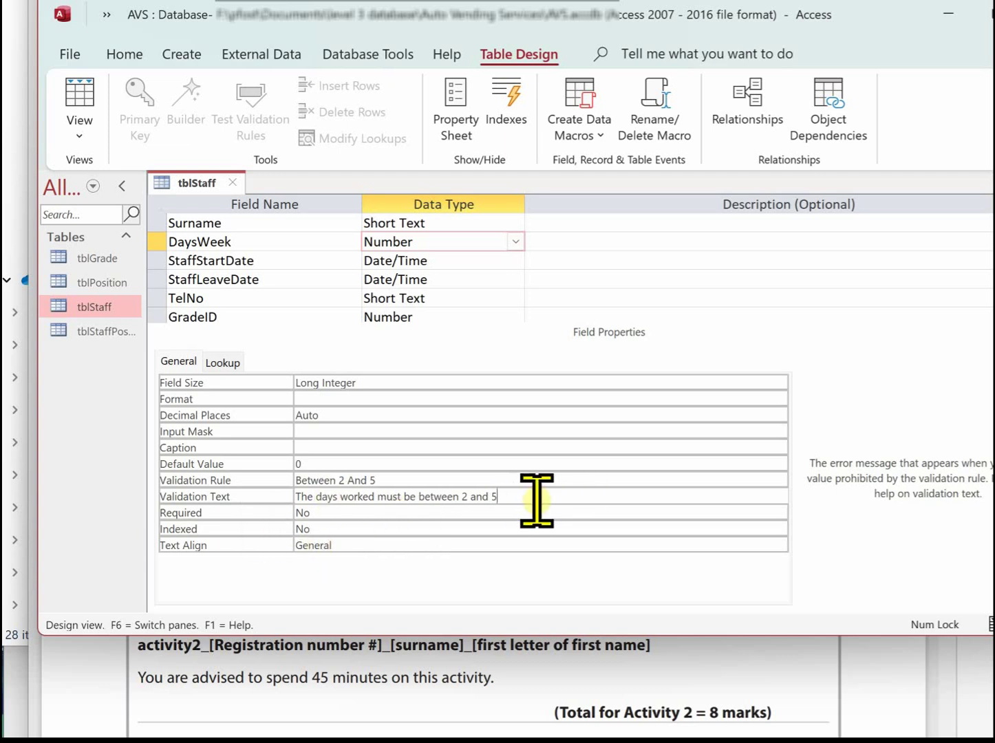
{"action": "left_click_drag", "start_coordinate": [440, 29], "coordinate": [448, 368]}
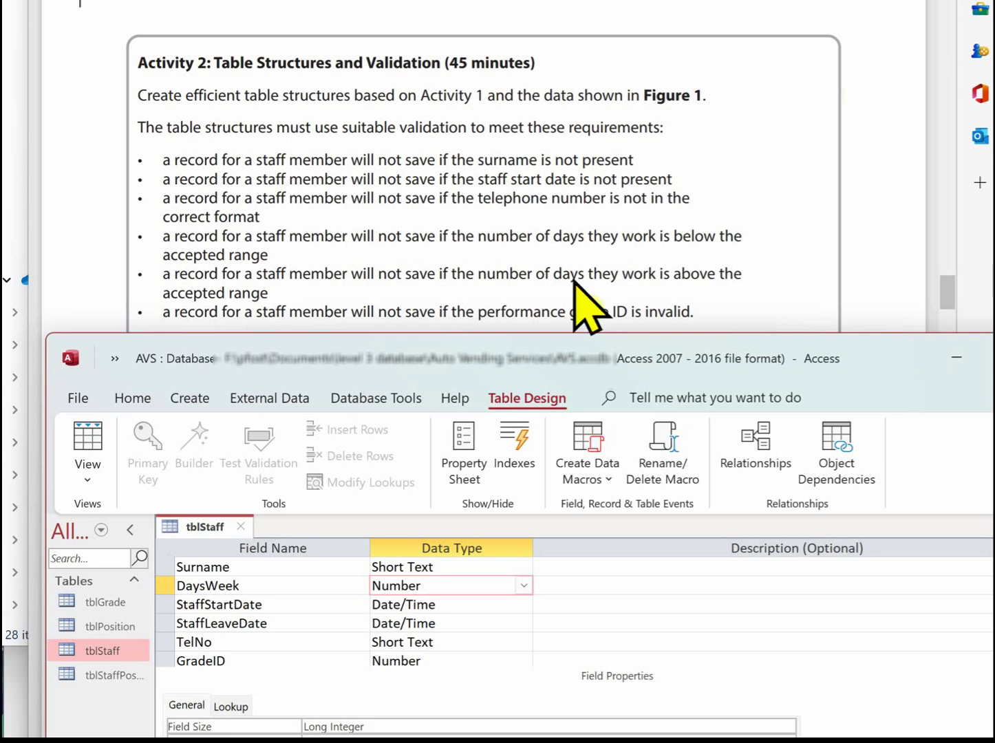
Inspect GradeID's tblGrade lookup settings and reread the brief's invalid grade ID requirement.
{"action": "left_click_drag", "start_coordinate": [487, 337], "coordinate": [474, 52]}
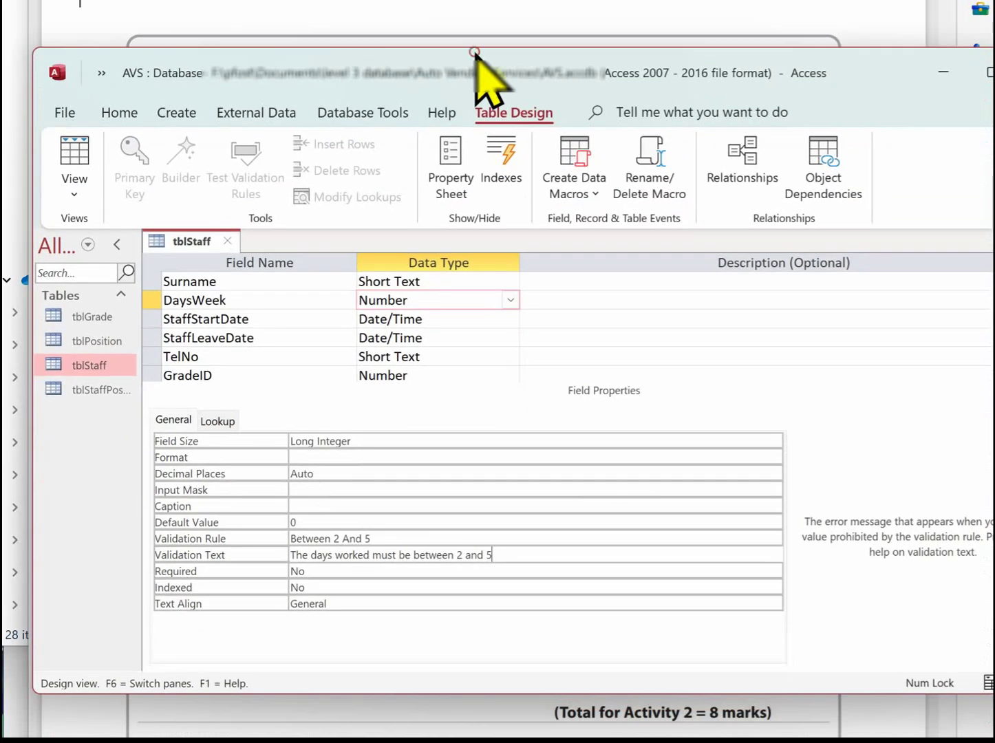
{"action": "left_click", "coordinate": [428, 370]}
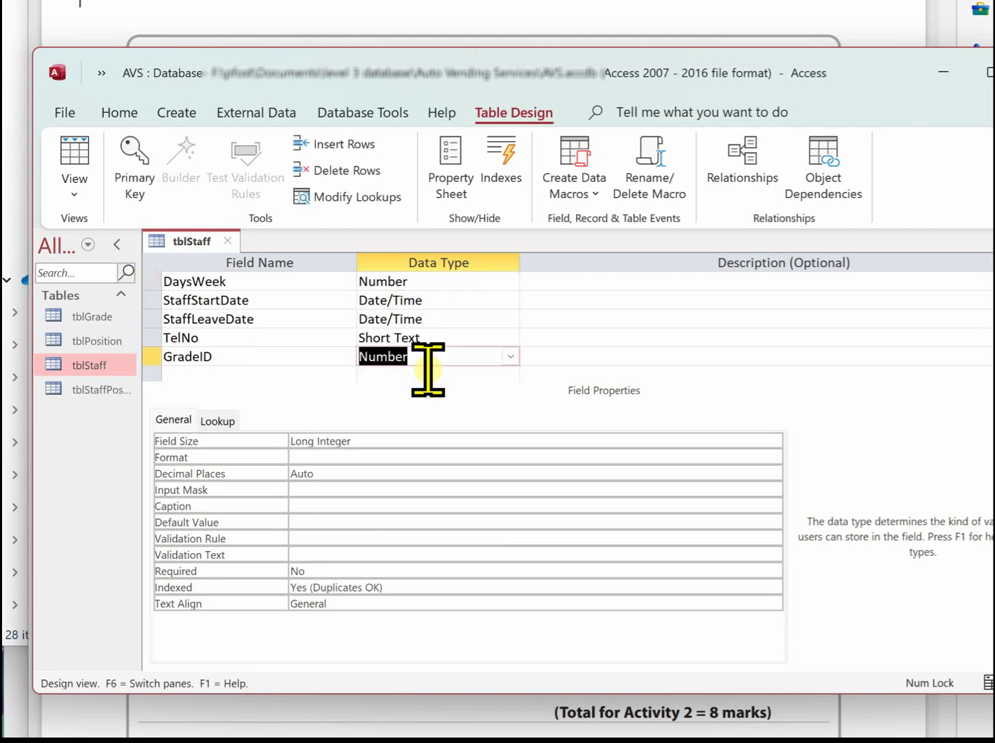
{"action": "left_click", "coordinate": [218, 420]}
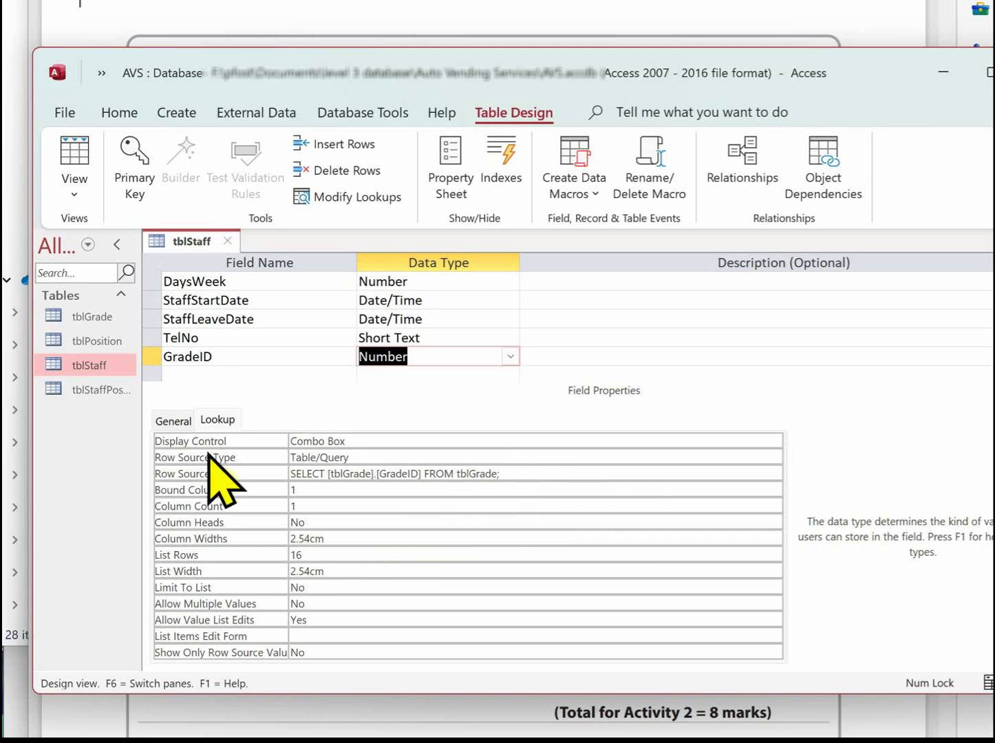
{"action": "left_click_drag", "start_coordinate": [573, 60], "coordinate": [590, 421]}
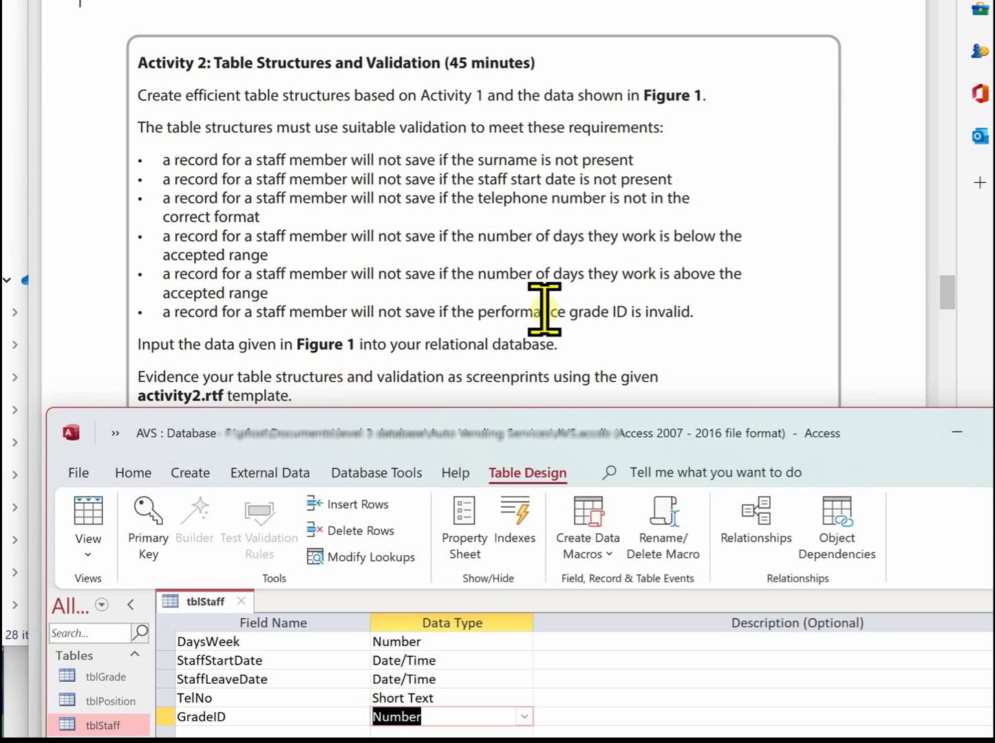
Read the brief's list of required screenprints, then switch to the activity2 Word template.
{"action": "left_click_drag", "start_coordinate": [545, 417], "coordinate": [544, 554]}
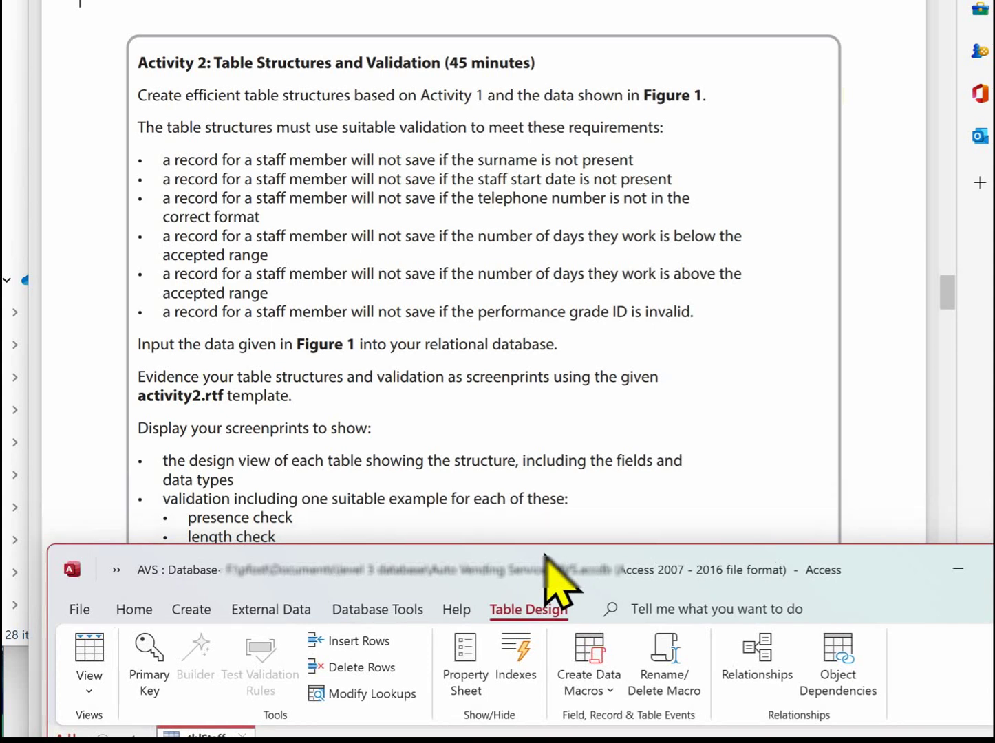
{"action": "left_click_drag", "start_coordinate": [544, 554], "coordinate": [543, 560]}
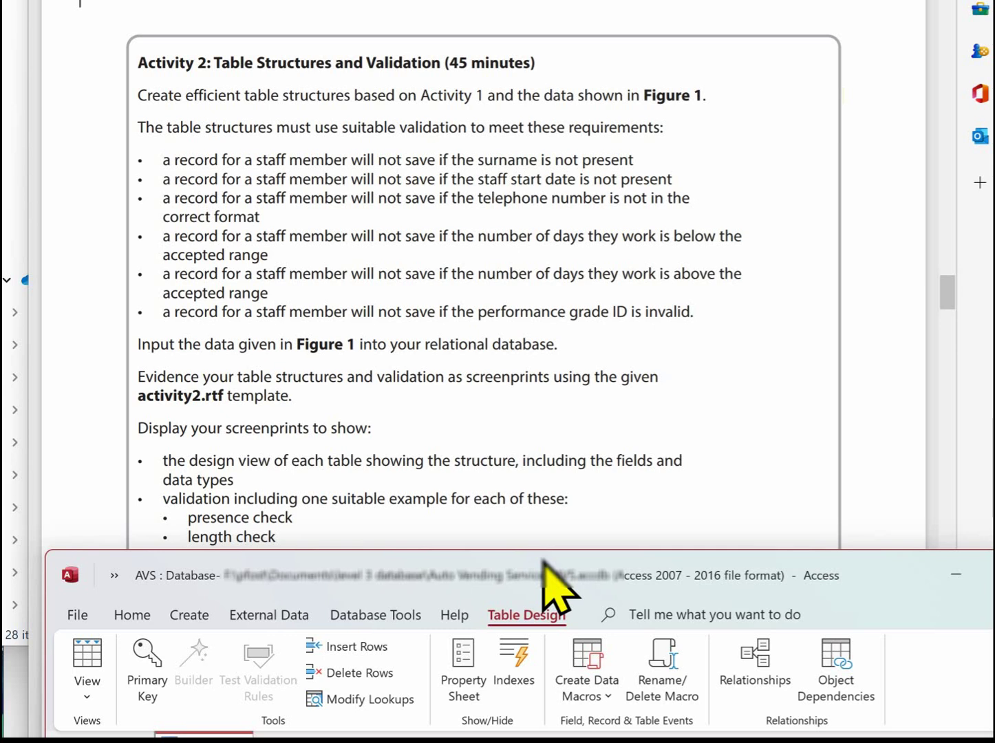
{"action": "left_click_drag", "start_coordinate": [543, 559], "coordinate": [546, 586]}
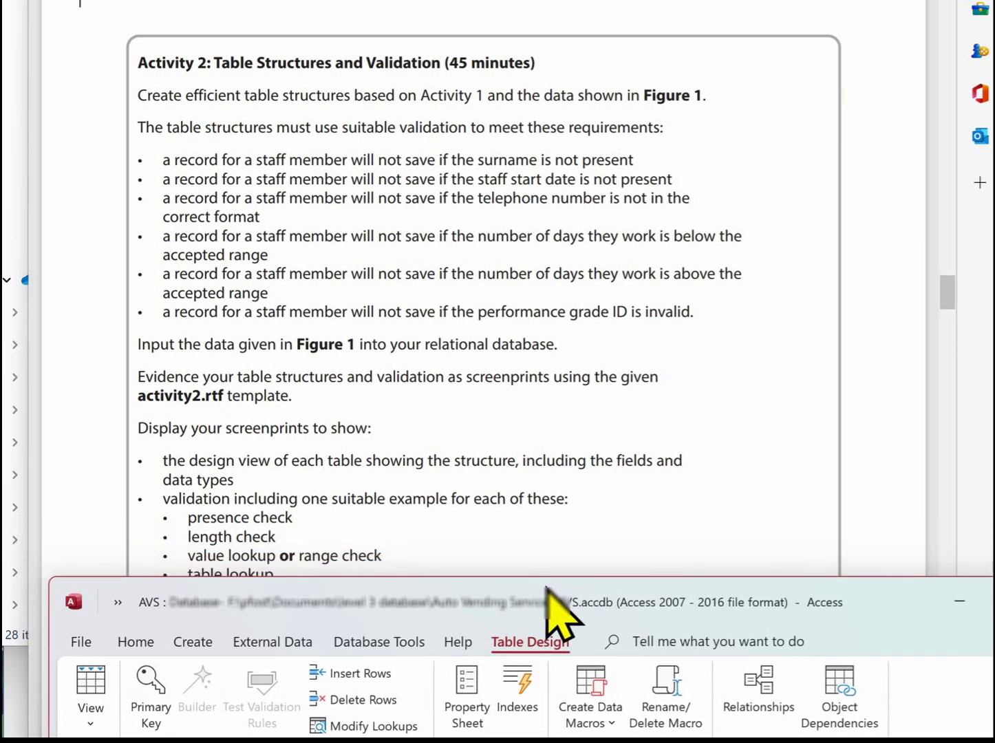
{"action": "left_click_drag", "start_coordinate": [545, 586], "coordinate": [547, 626]}
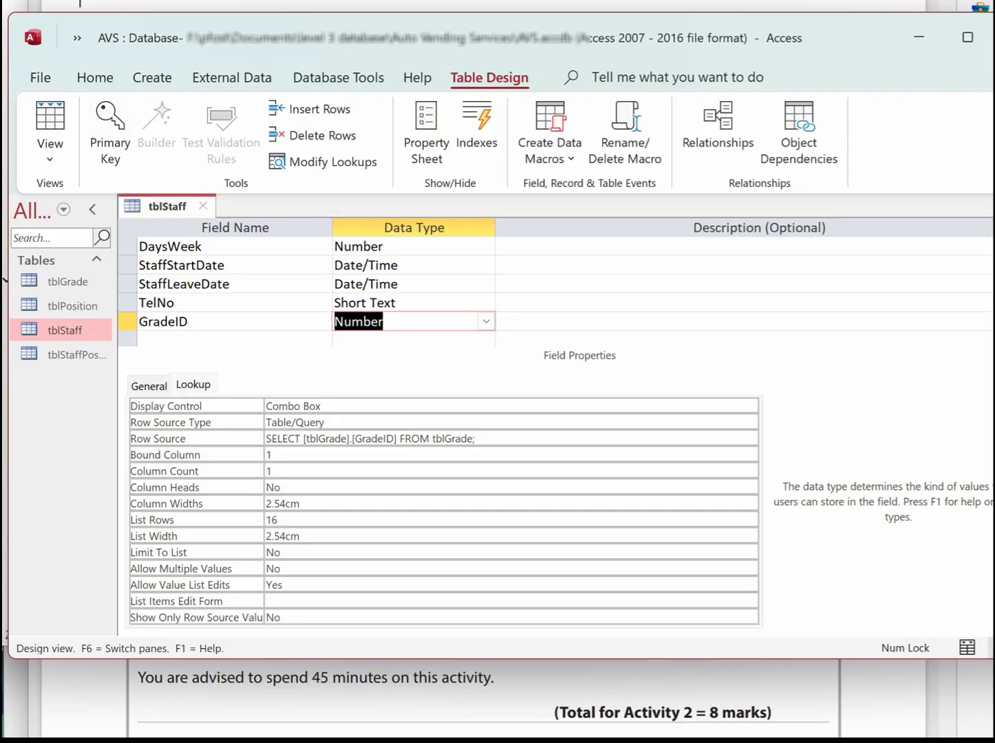
{"action": "key", "text": "alt+Tab"}
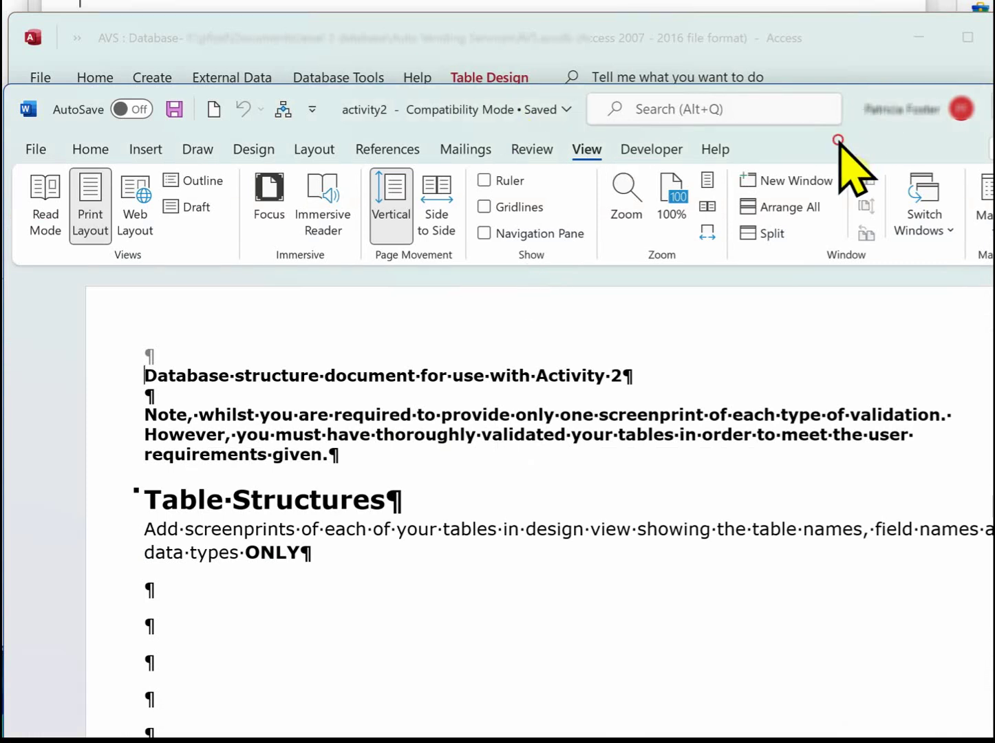
Reposition the Word template and return to the tblStaff design view in Access.
{"action": "left_click_drag", "start_coordinate": [836, 138], "coordinate": [839, 118]}
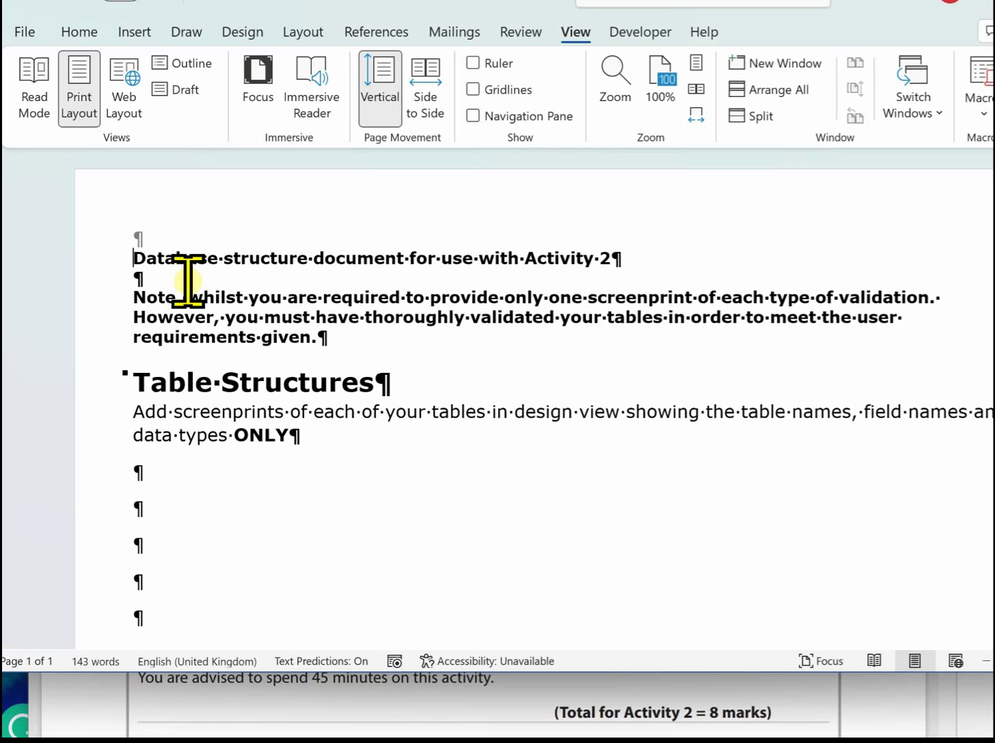
{"action": "scroll", "coordinate": [254, 337], "scroll_direction": "down", "scroll_amount": 3}
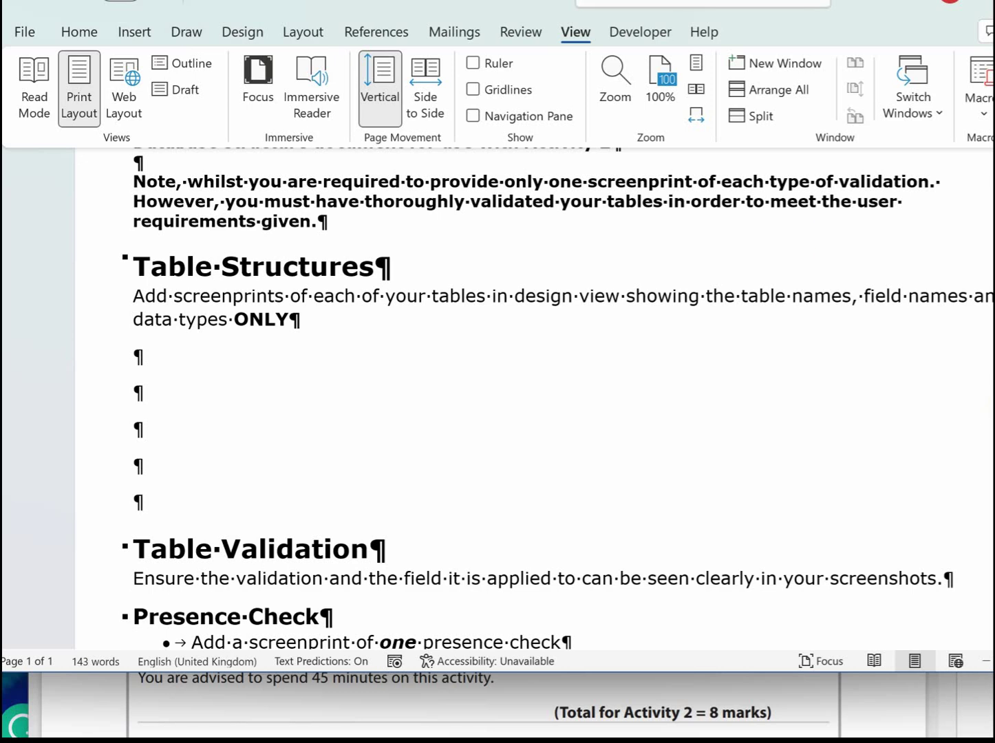
{"action": "left_click_drag", "start_coordinate": [838, 6], "coordinate": [789, 6]}
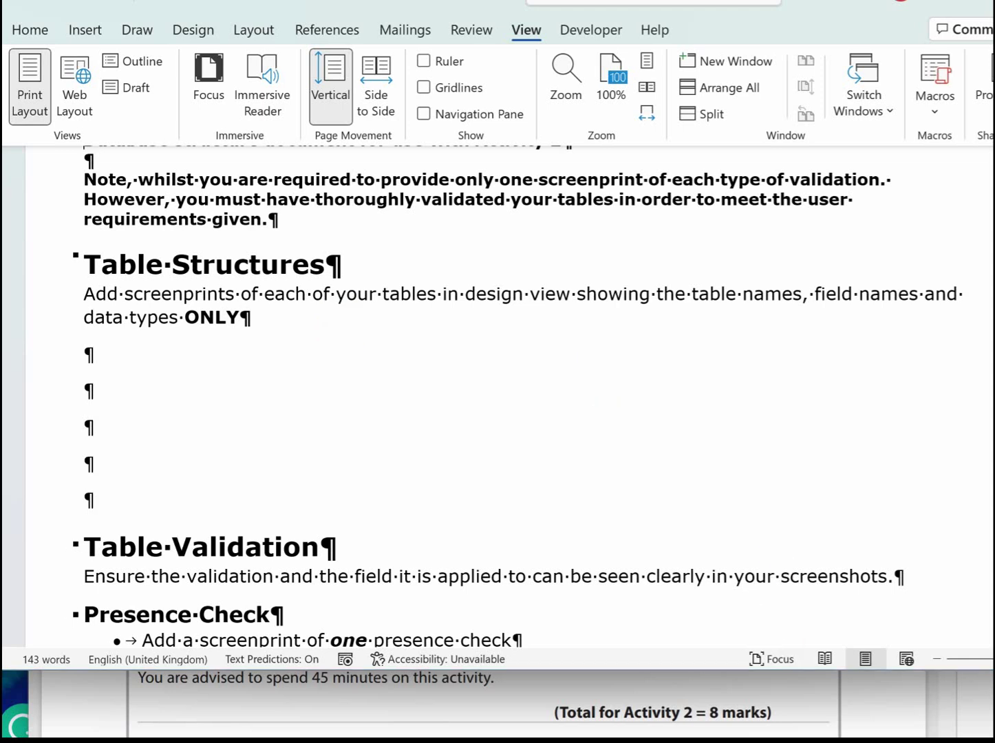
{"action": "mouse_move", "coordinate": [847, 742]}
{"action": "left_click", "coordinate": [946, 715]}
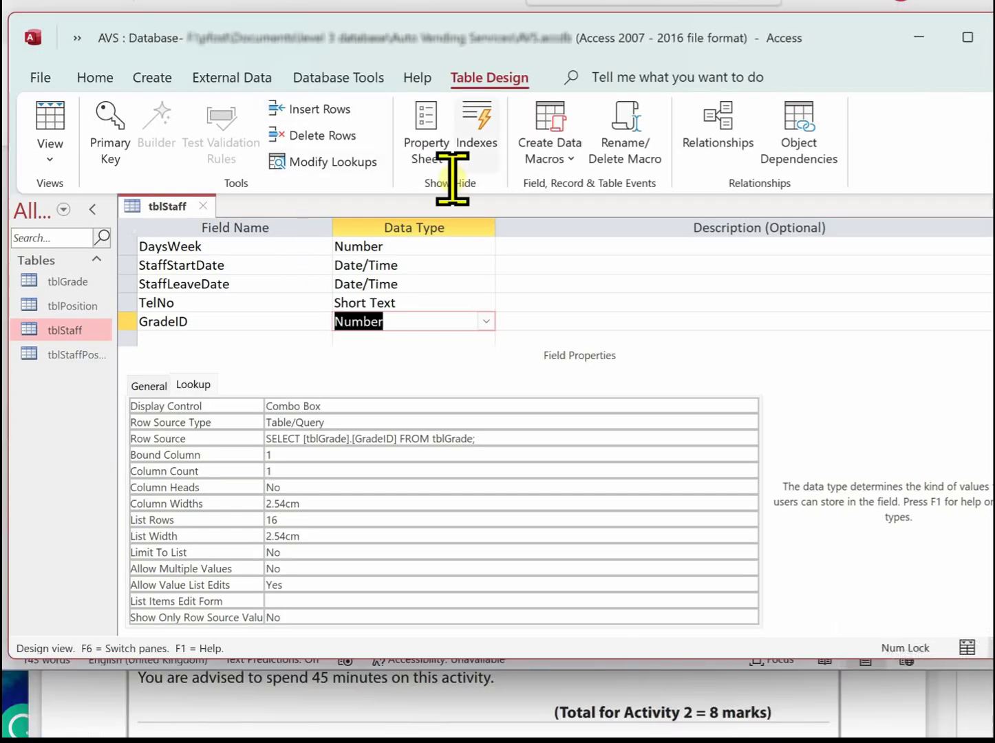
Stretch the Access window to the screen bottom so tblStaff's StaffRef through GradeID fields all show.
{"action": "left_click", "coordinate": [348, 79]}
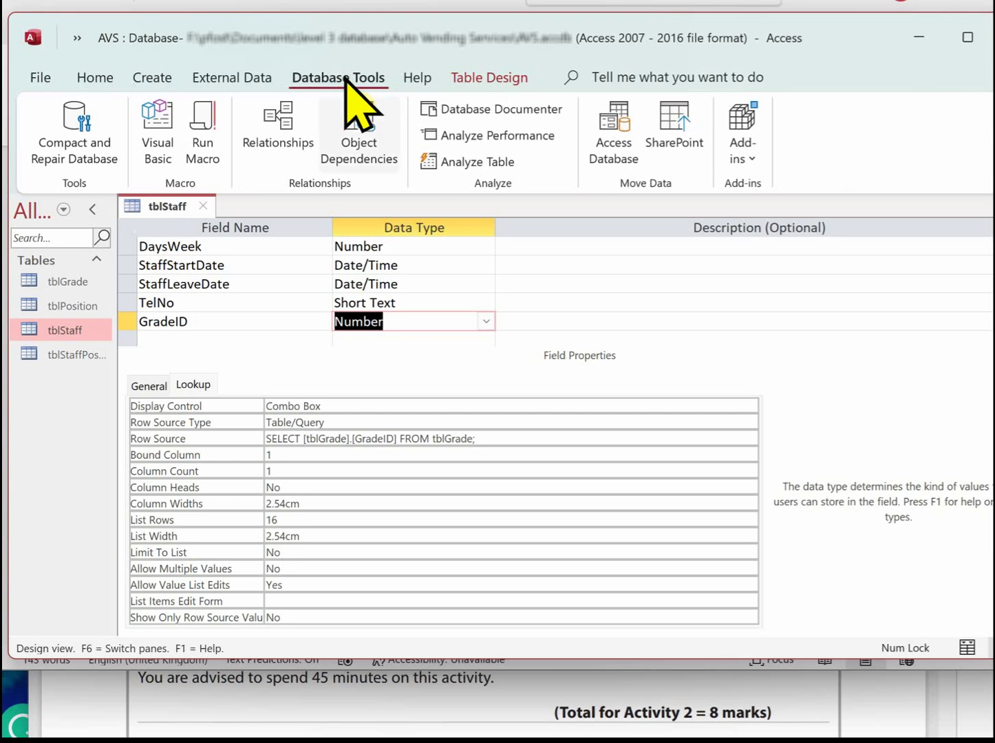
{"action": "left_click", "coordinate": [506, 78]}
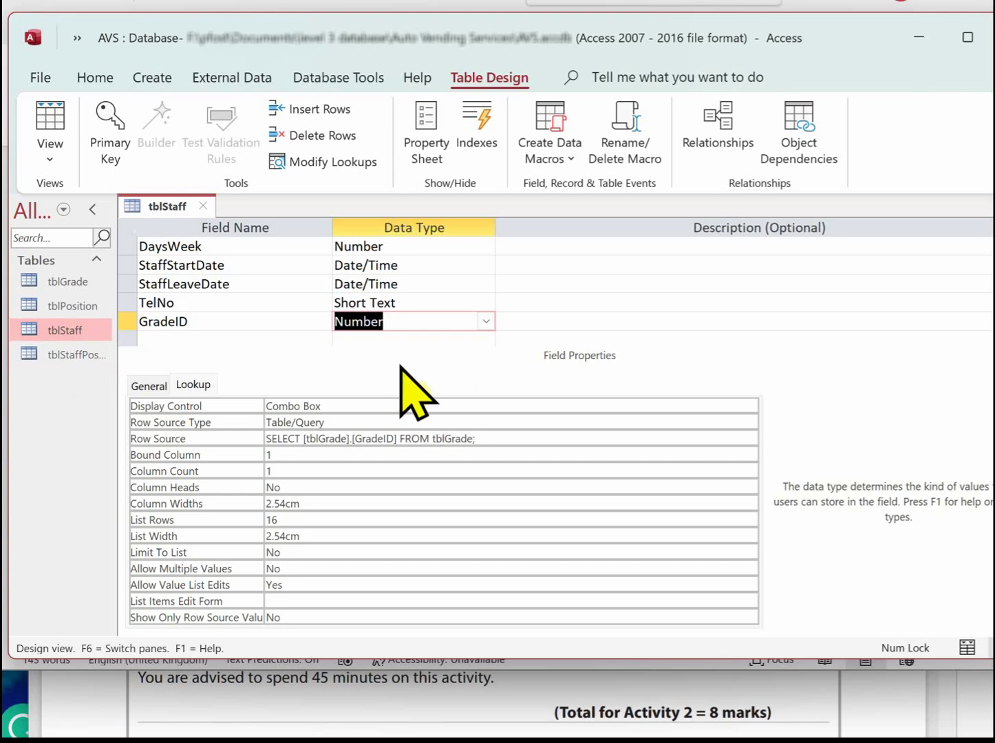
{"action": "left_click_drag", "start_coordinate": [447, 664], "coordinate": [450, 736]}
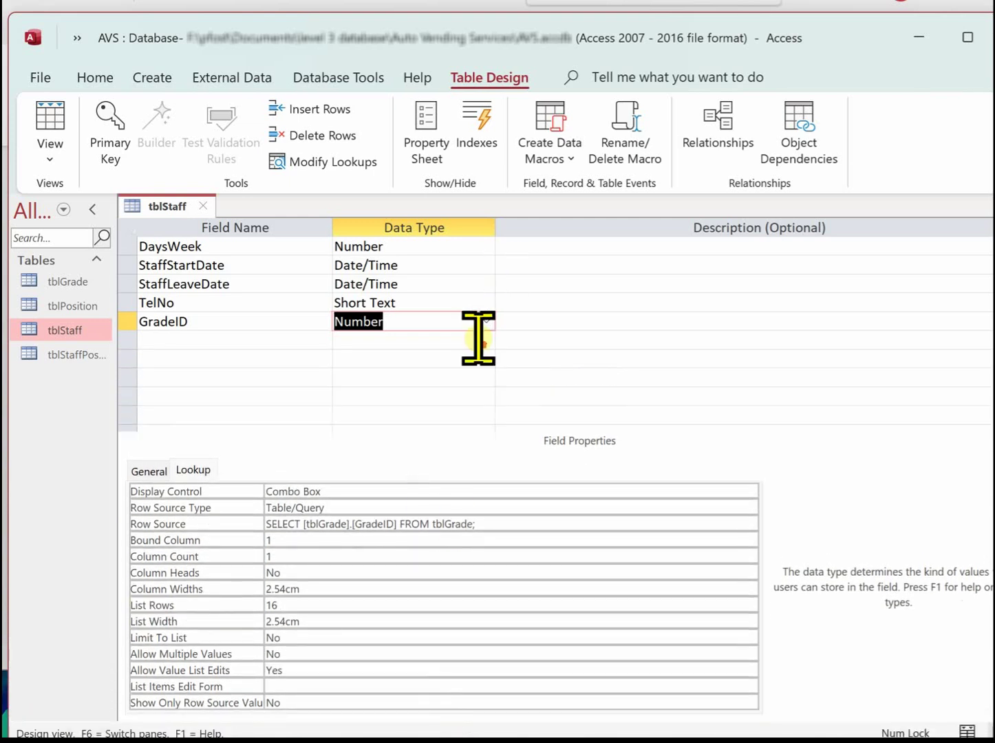
{"action": "scroll", "coordinate": [478, 337], "scroll_direction": "up", "scroll_amount": 1}
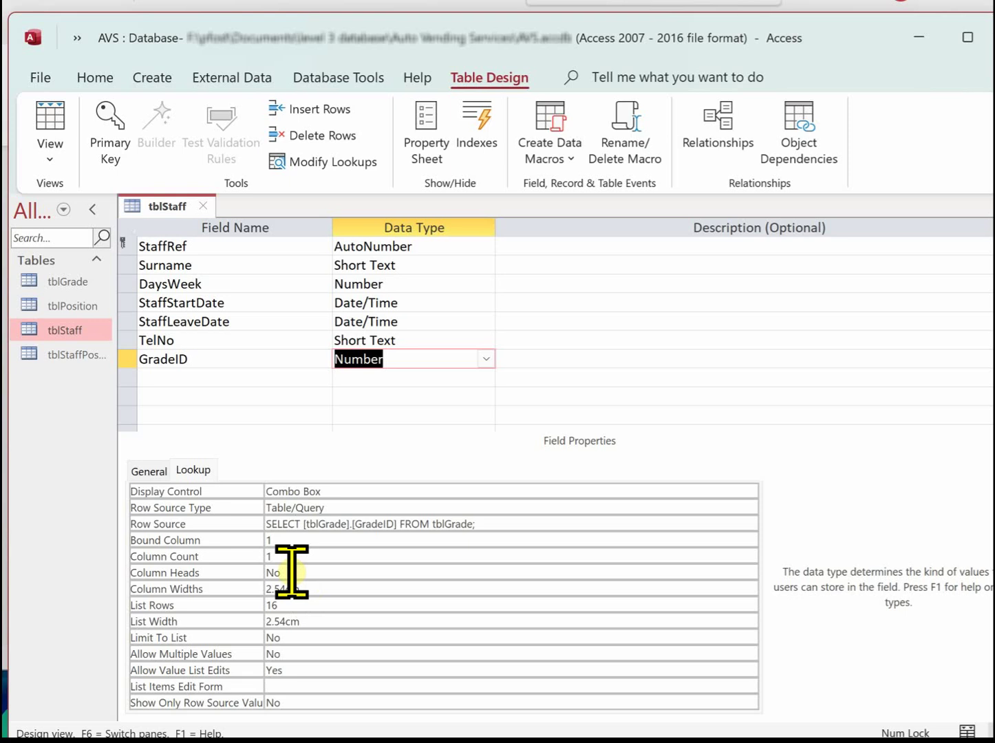
{"action": "key", "text": "super+shift+s"}
Paste a snip of the tblStaff field names and data types into Word, shrunk, then return to Access.
{"action": "left_click_drag", "start_coordinate": [107, 183], "coordinate": [524, 397]}
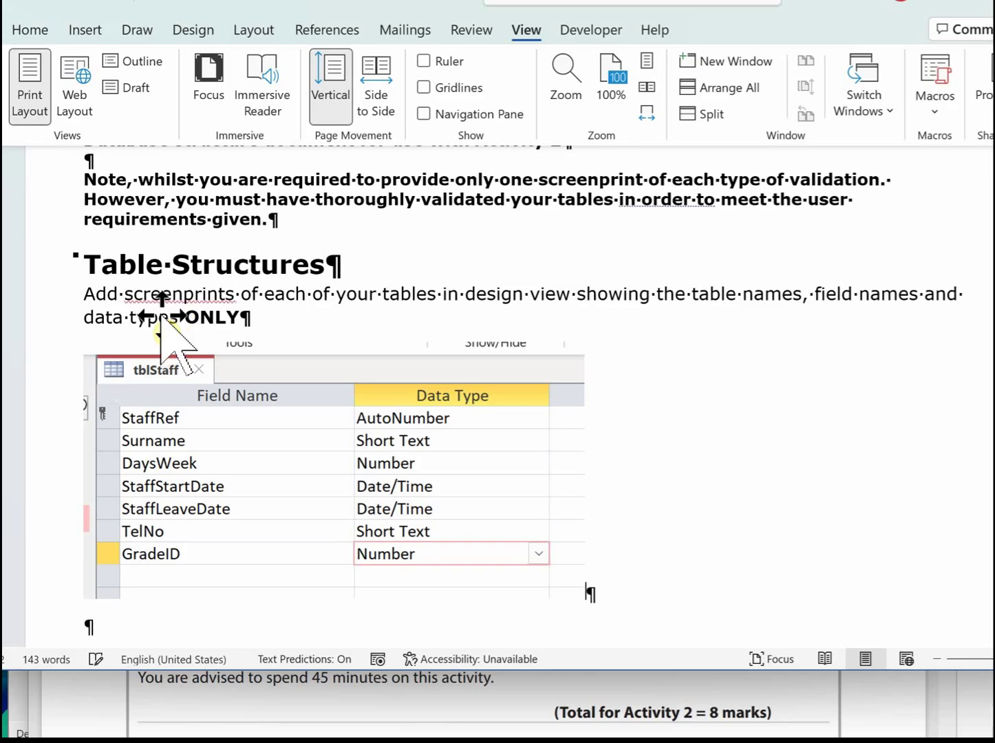
{"action": "left_click", "coordinate": [344, 460]}
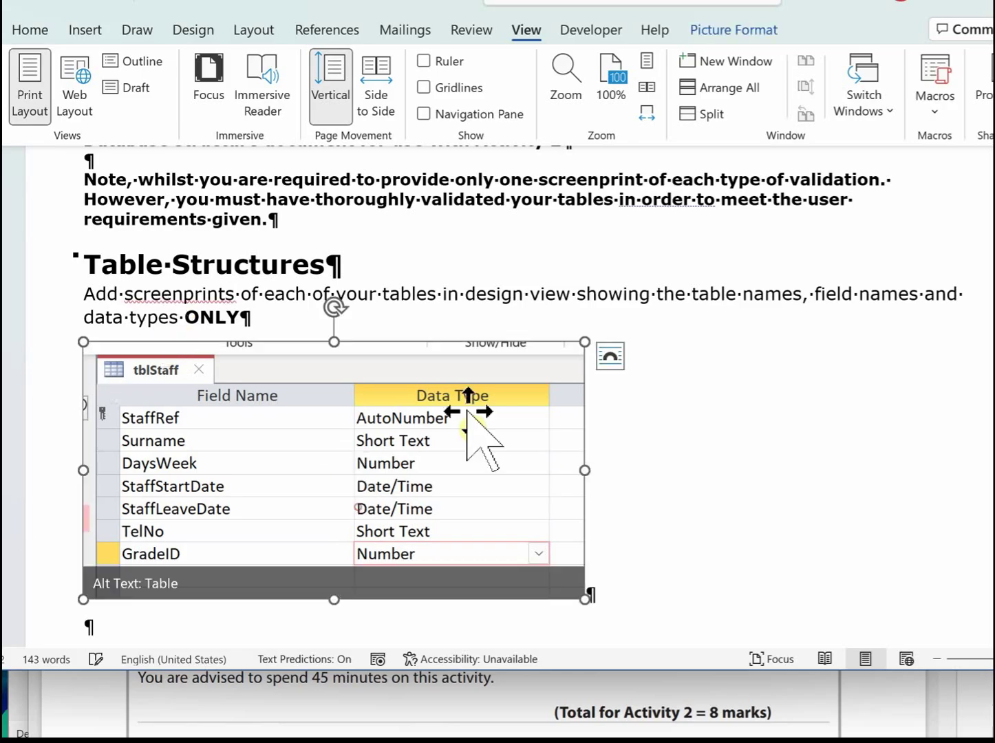
{"action": "left_click_drag", "start_coordinate": [581, 340], "coordinate": [365, 408]}
{"action": "key", "text": "ctrl+End"}
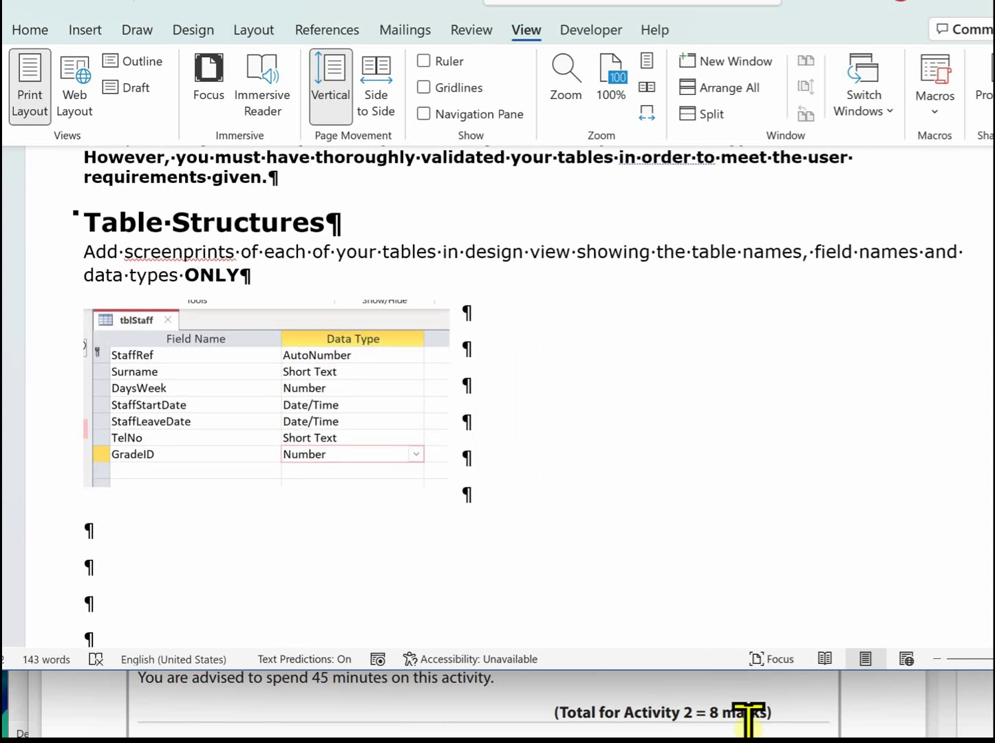
{"action": "mouse_move", "coordinate": [887, 740]}
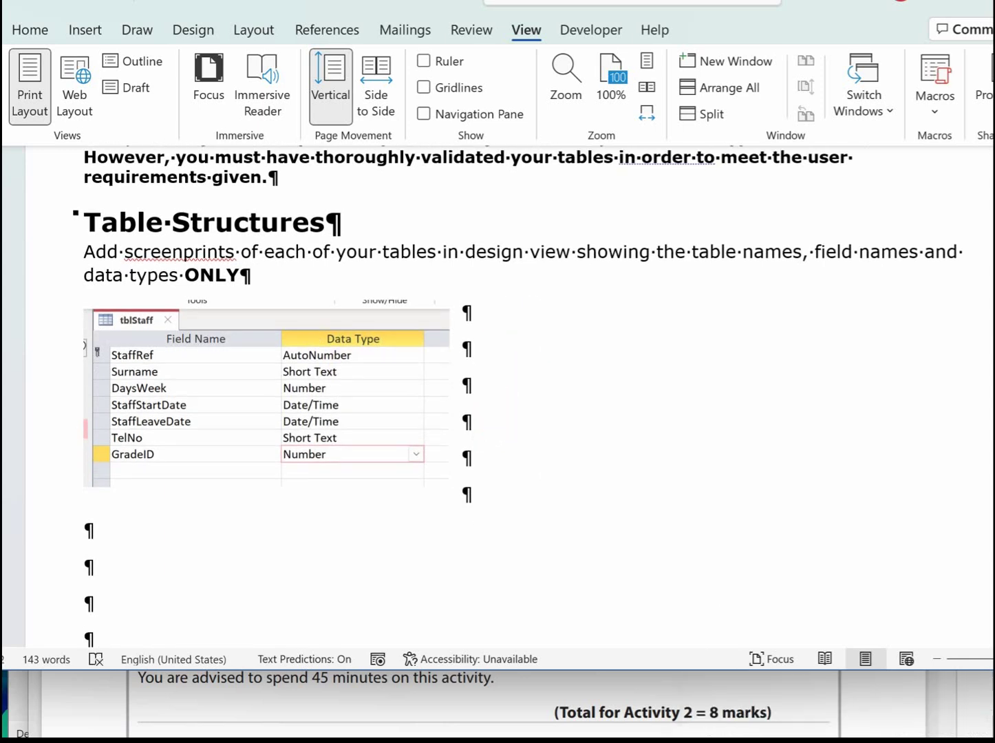
{"action": "left_click", "coordinate": [939, 719]}
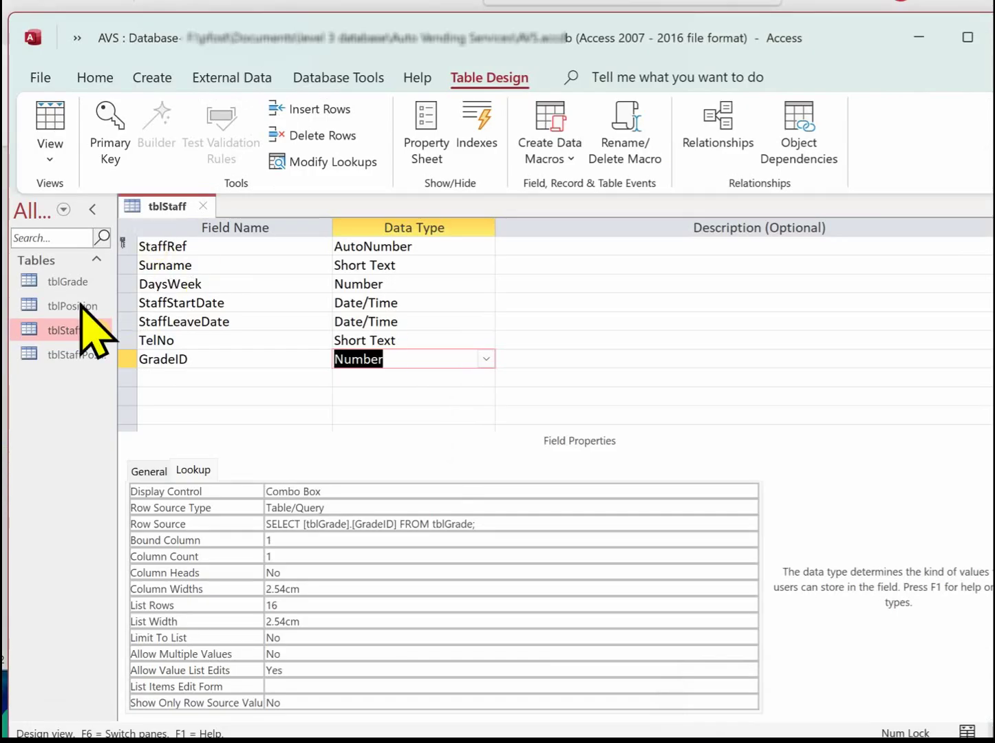
Add a shrunk tblGrade design-view screenshot beside the tblStaff one.
{"action": "double_click", "coordinate": [72, 282]}
{"action": "left_click", "coordinate": [106, 127]}
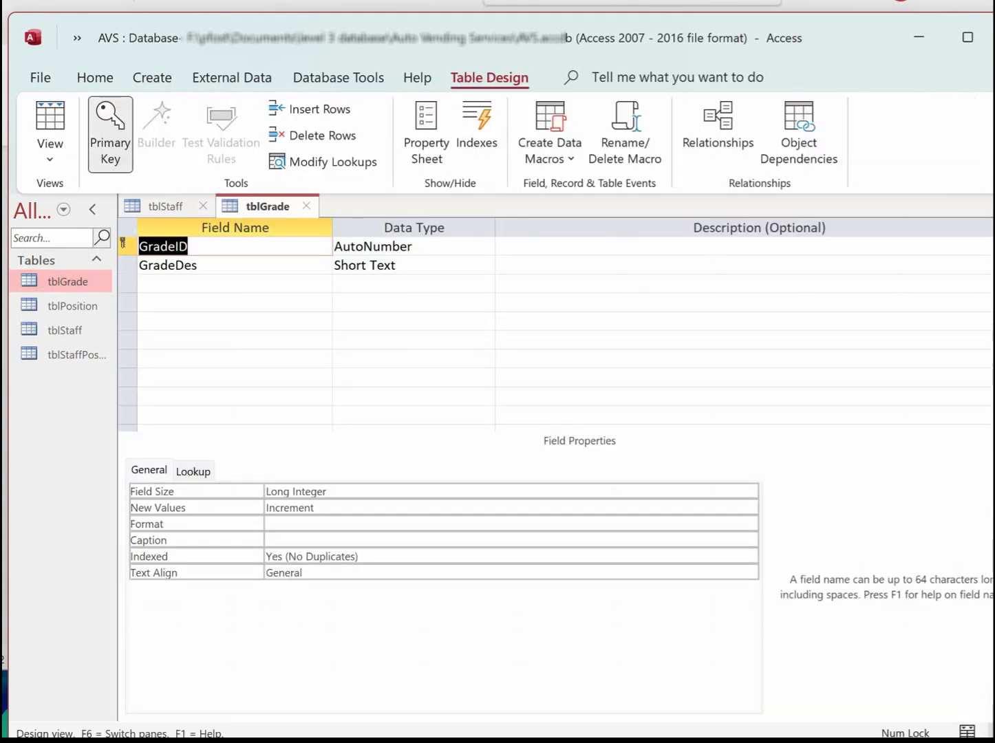
{"action": "key", "text": "super+shift+s"}
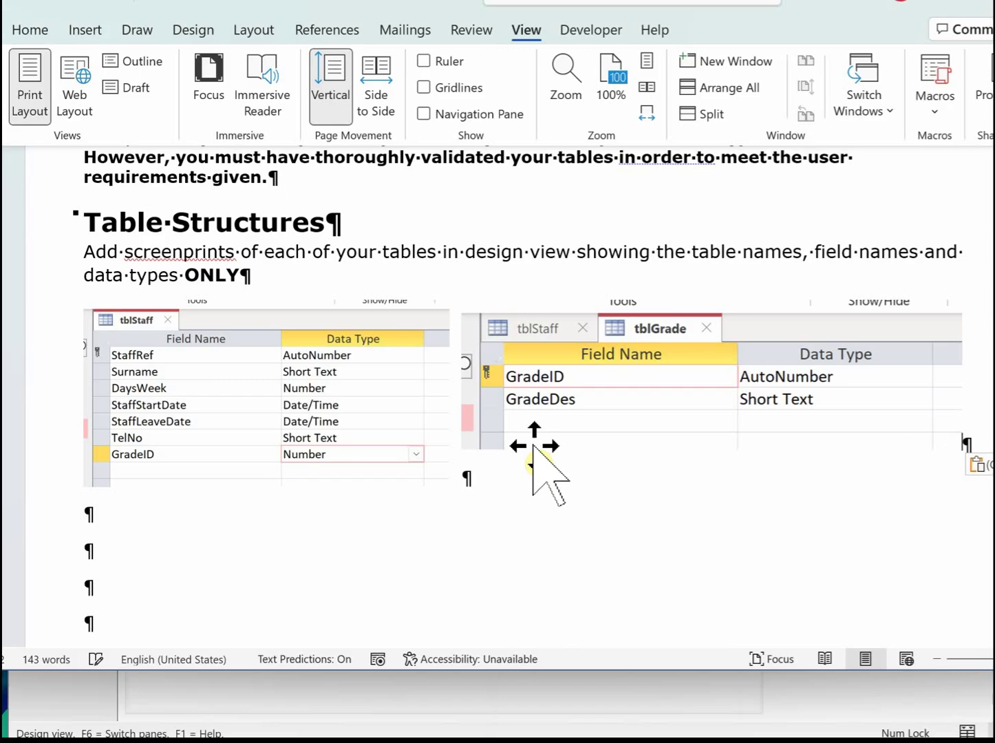
{"action": "left_click", "coordinate": [906, 355]}
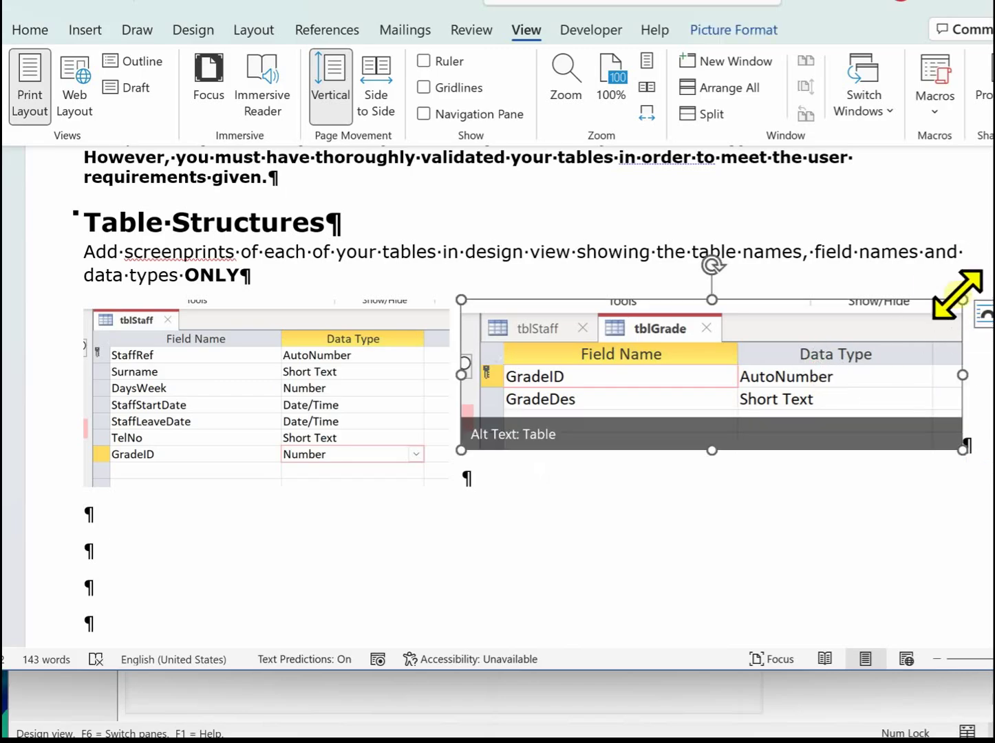
{"action": "left_click_drag", "start_coordinate": [962, 300], "coordinate": [833, 358]}
{"action": "left_click", "coordinate": [492, 491]}
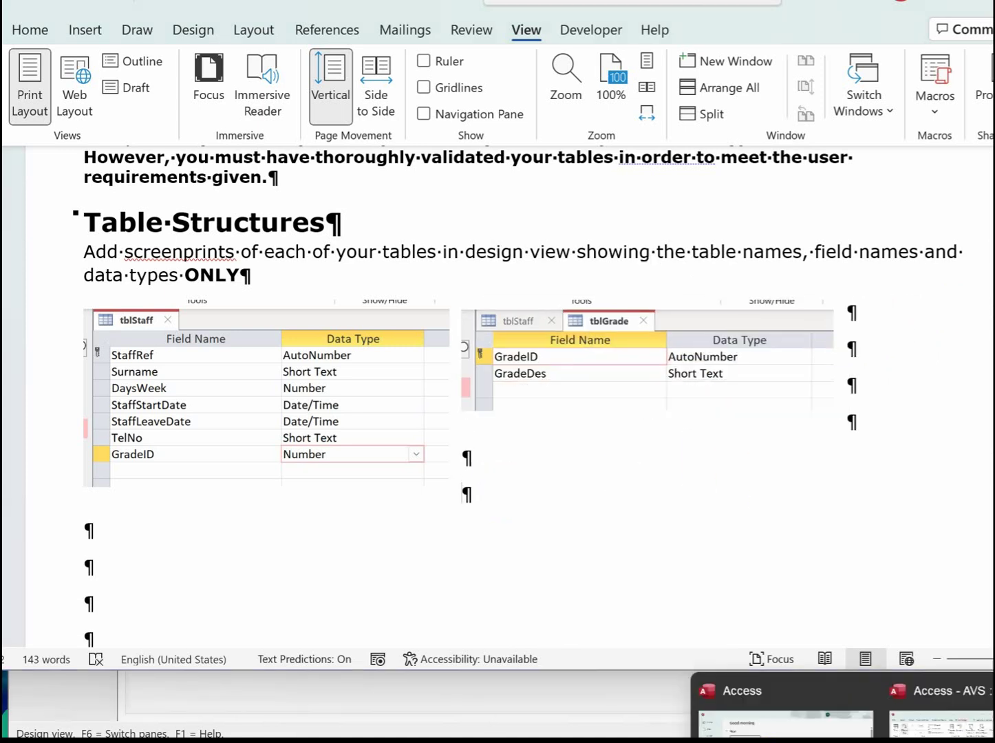
{"action": "left_click", "coordinate": [934, 712]}
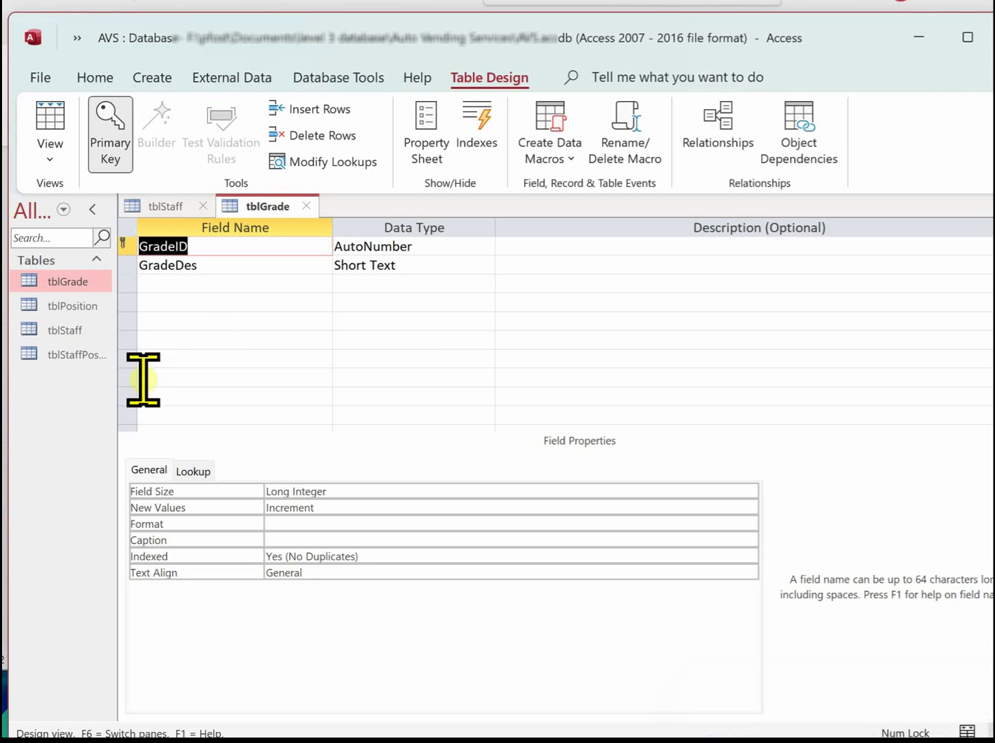
Capture tblPosition's design-view grid for the Table Structures section.
{"action": "double_click", "coordinate": [74, 306]}
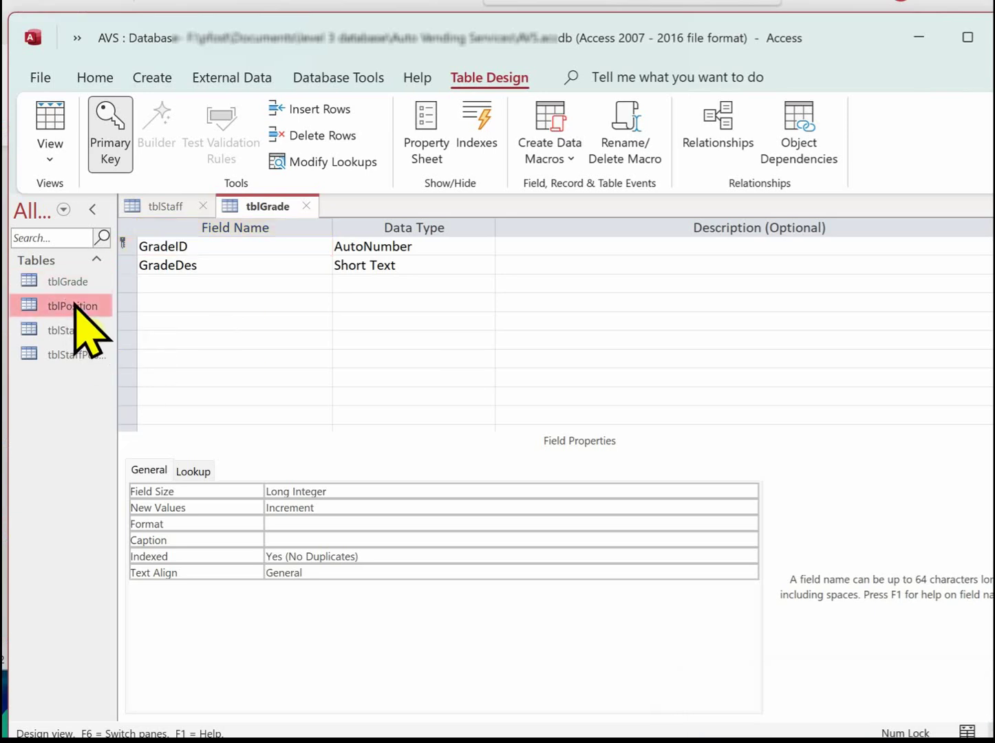
{"action": "left_click", "coordinate": [116, 130]}
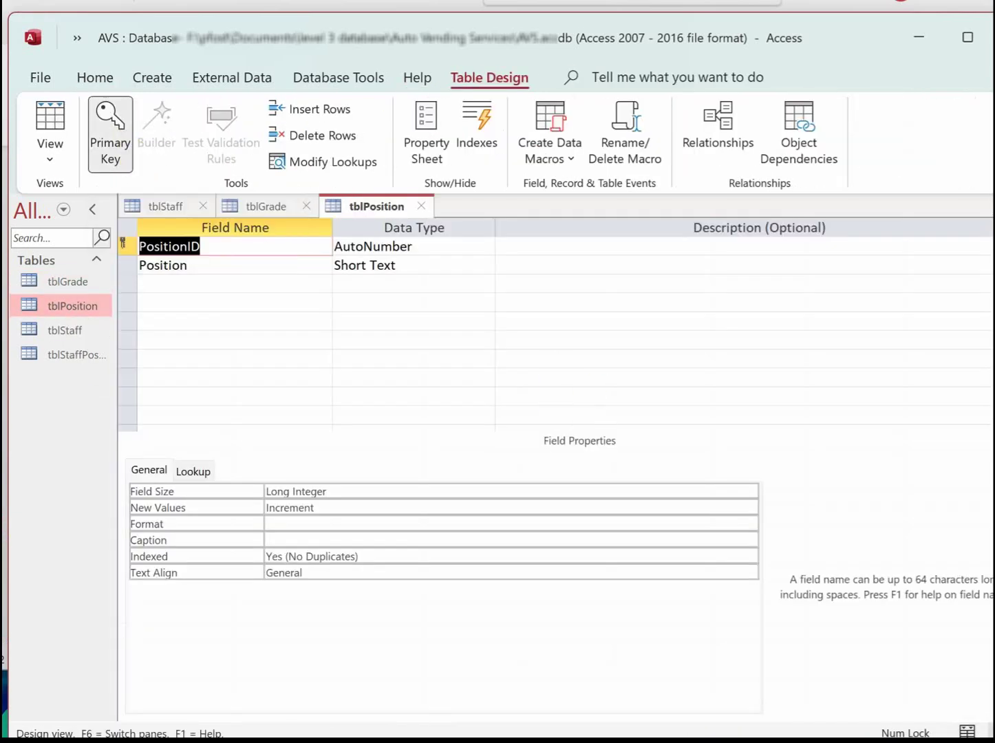
{"action": "key", "text": "super+shift+s"}
{"action": "left_click_drag", "start_coordinate": [104, 181], "coordinate": [474, 289]}
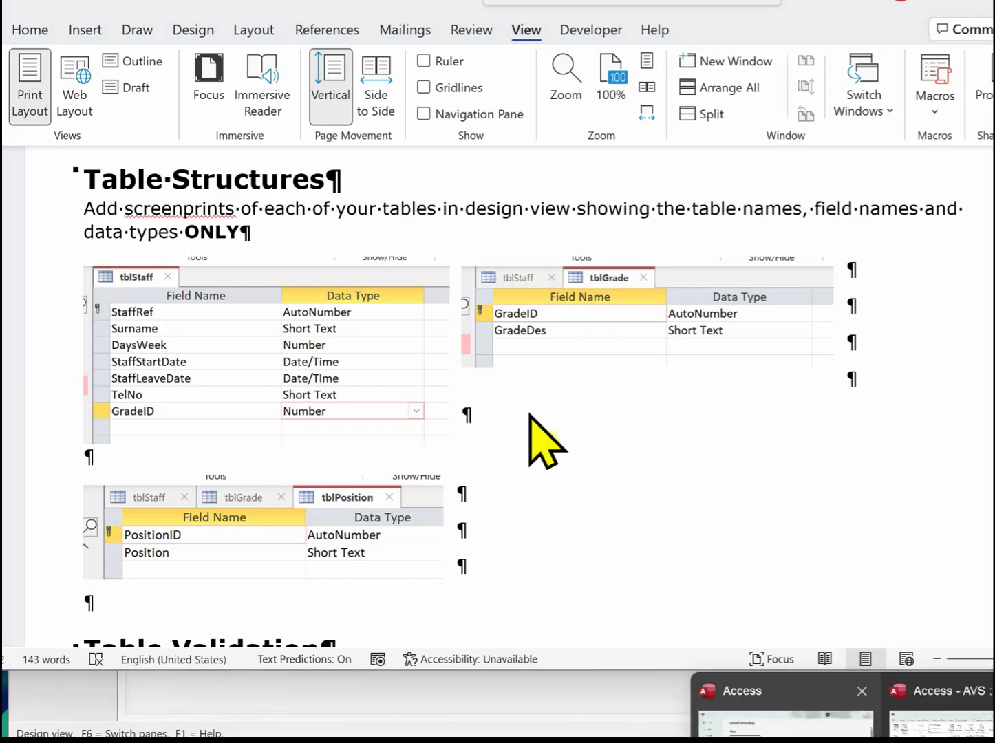
{"action": "left_click", "coordinate": [953, 715]}
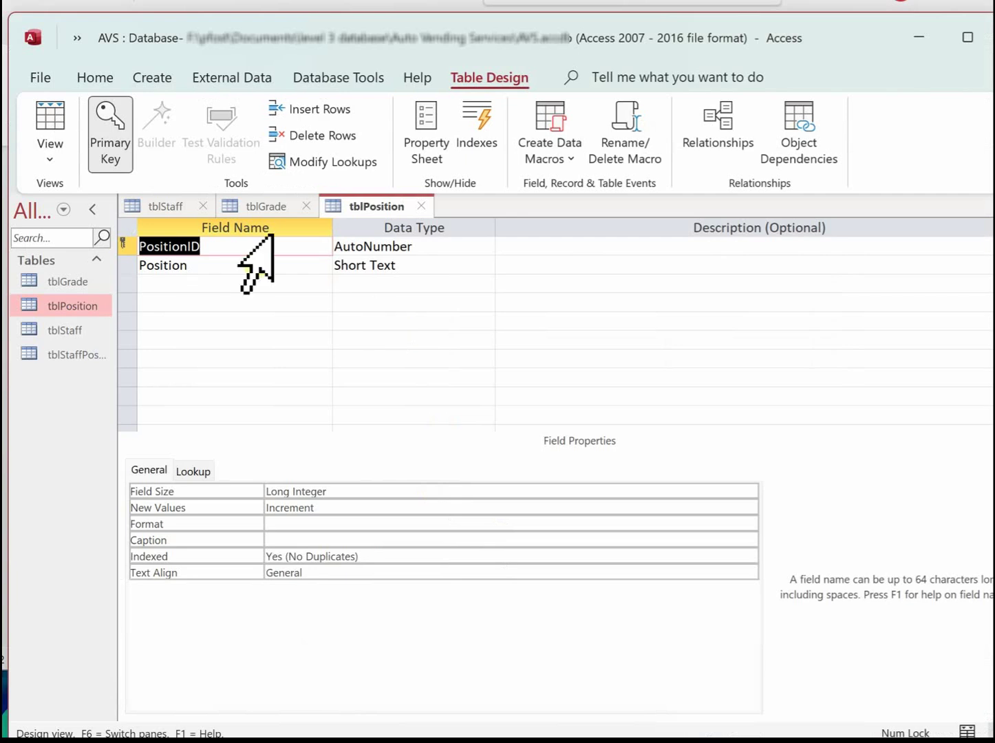
Add the tblStaffPosition design view (StaffRef, PositionID, PosStartDate, PosEndDate), then scroll toward Table Validation.
{"action": "double_click", "coordinate": [74, 358]}
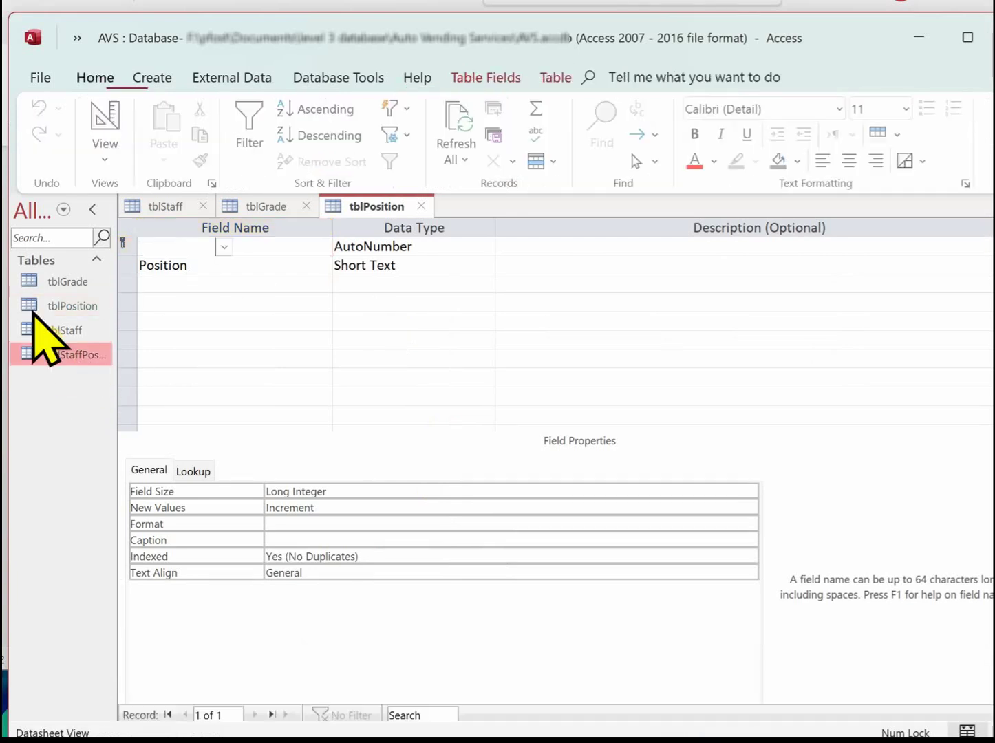
{"action": "left_click", "coordinate": [112, 114]}
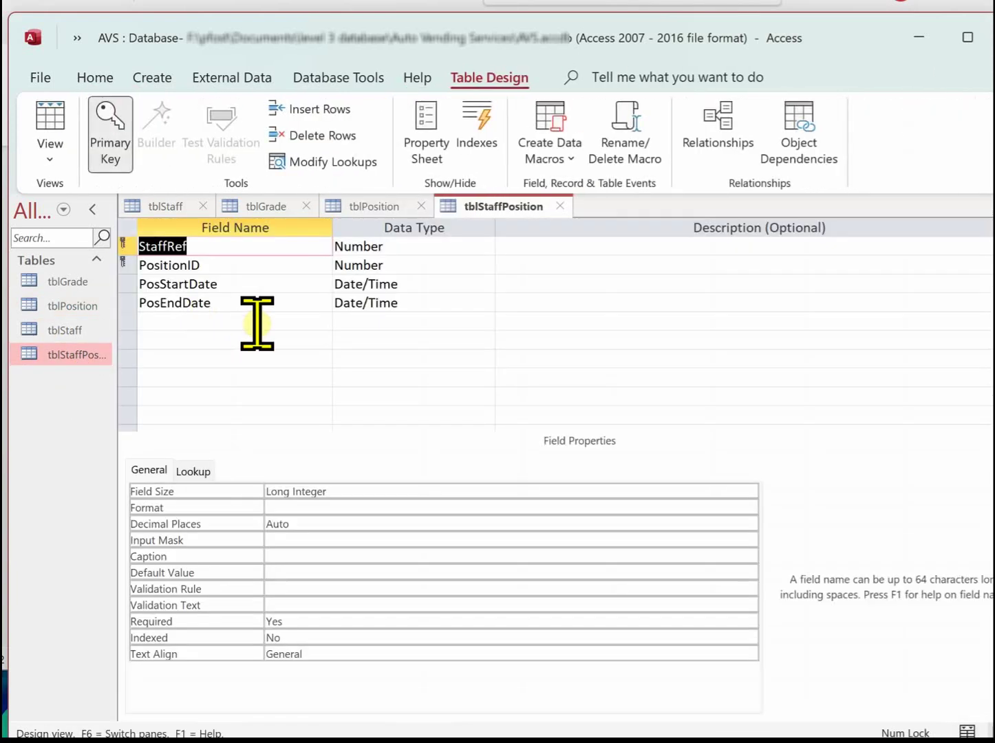
{"action": "key", "text": "alt+Tab"}
{"action": "scroll", "coordinate": [271, 329], "scroll_direction": "down", "scroll_amount": 4}
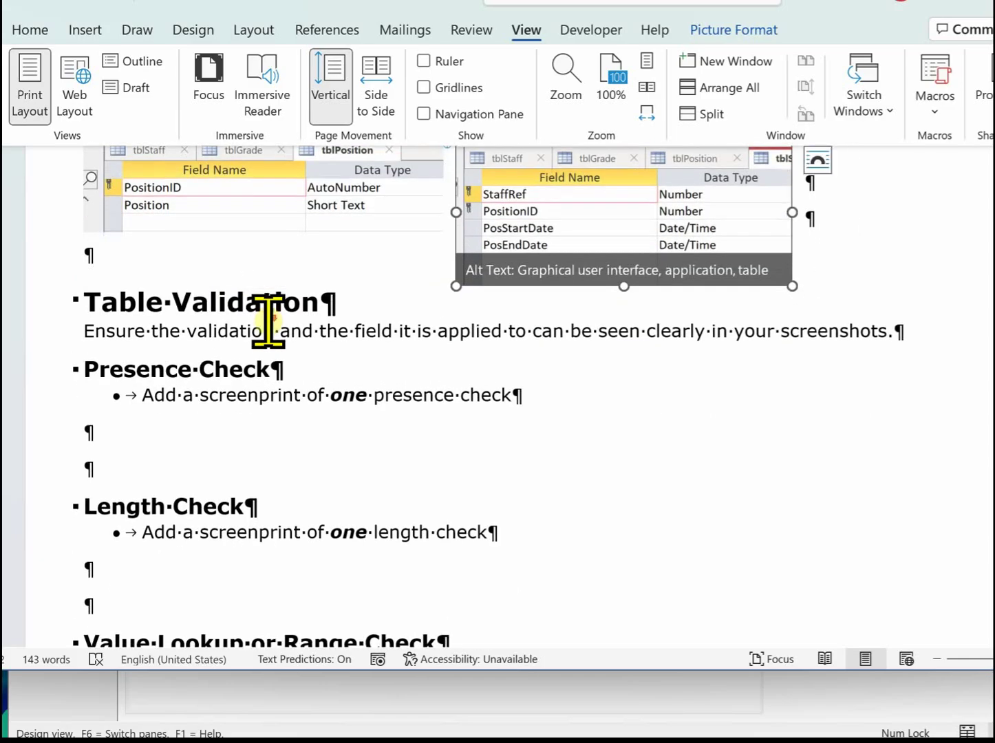
{"action": "scroll", "coordinate": [269, 321], "scroll_direction": "down", "scroll_amount": 1}
{"action": "scroll", "coordinate": [268, 321], "scroll_direction": "down", "scroll_amount": 1}
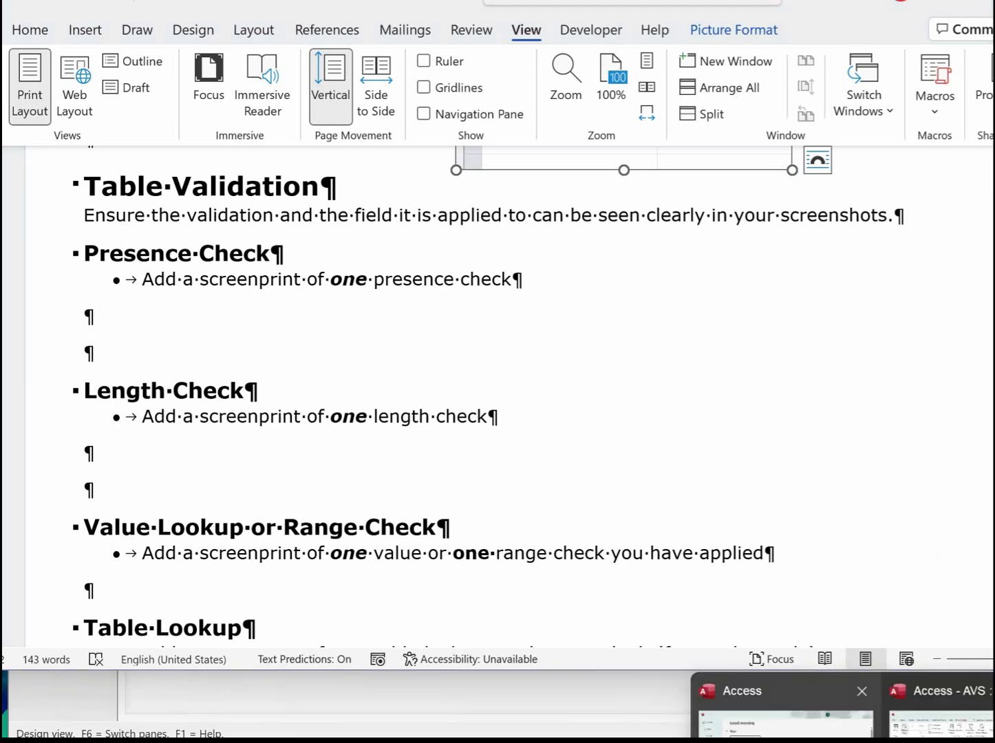
Show the tblStaff Surname field's general properties, including its Is Not Null rule.
{"action": "left_click", "coordinate": [935, 709]}
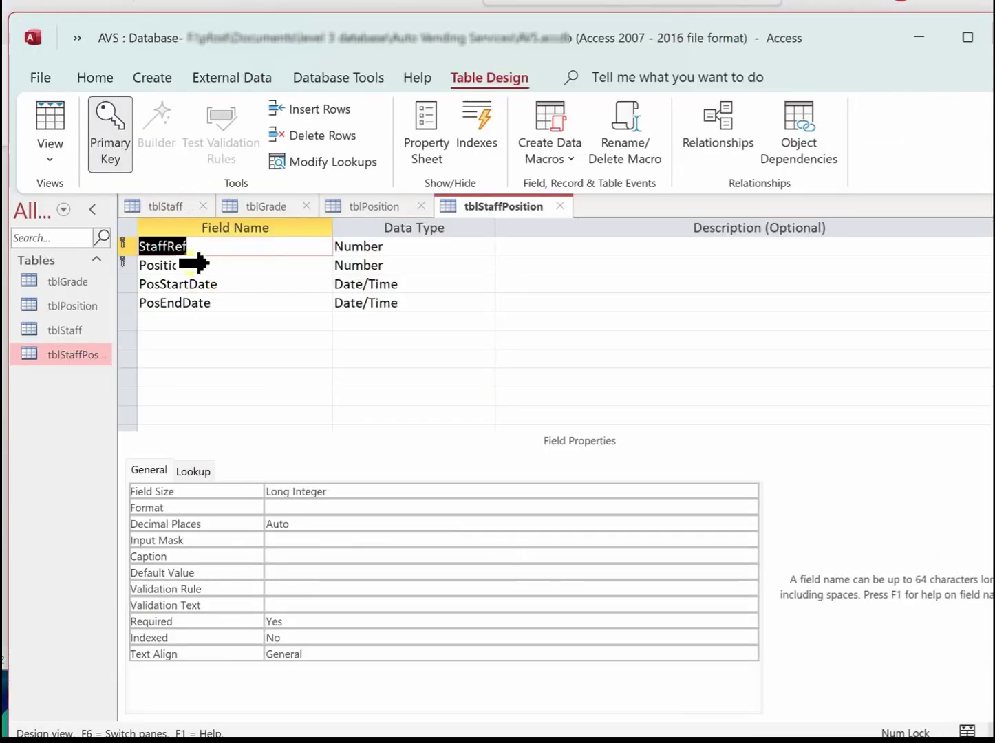
{"action": "left_click", "coordinate": [182, 206]}
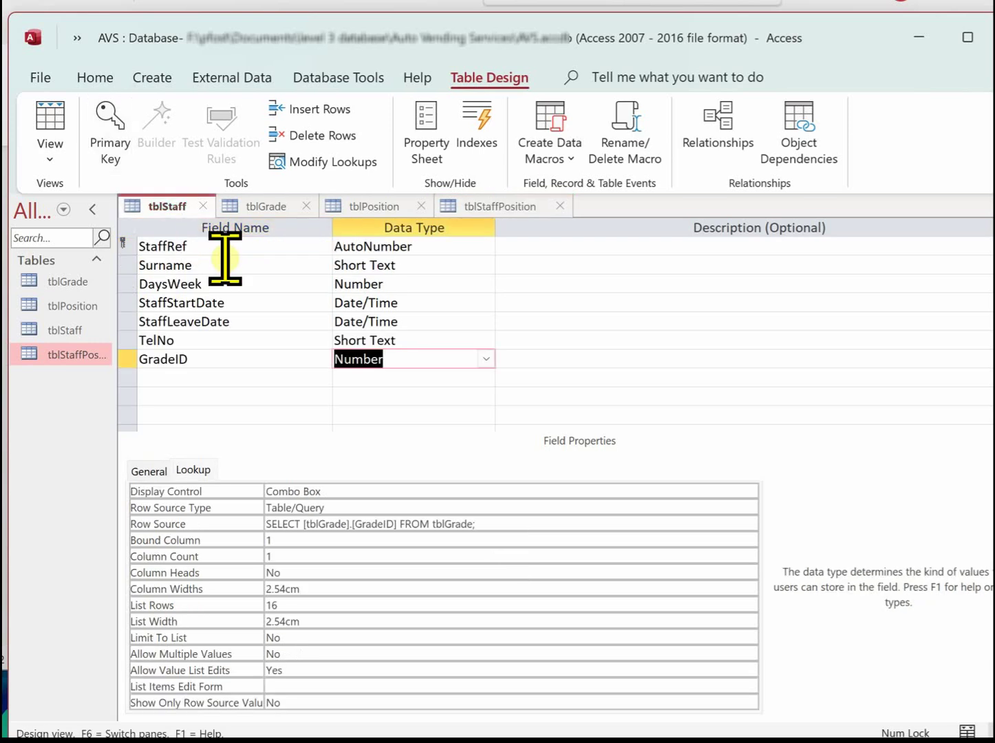
{"action": "left_click", "coordinate": [422, 265]}
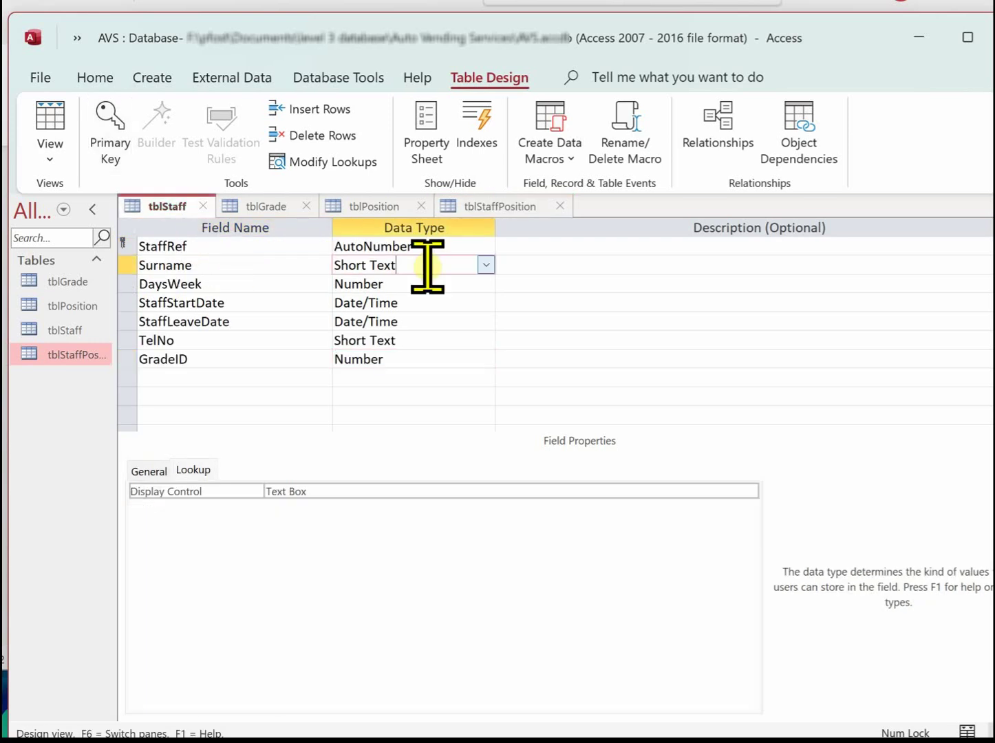
{"action": "left_click", "coordinate": [149, 470]}
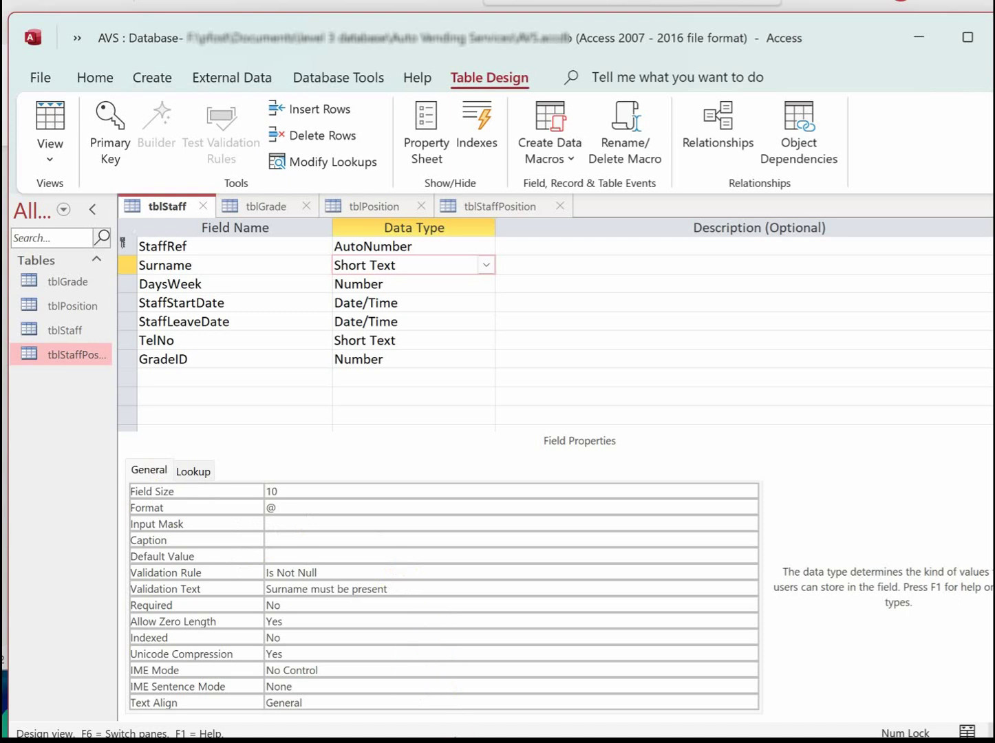
{"action": "left_click_drag", "start_coordinate": [476, 723], "coordinate": [470, 690]}
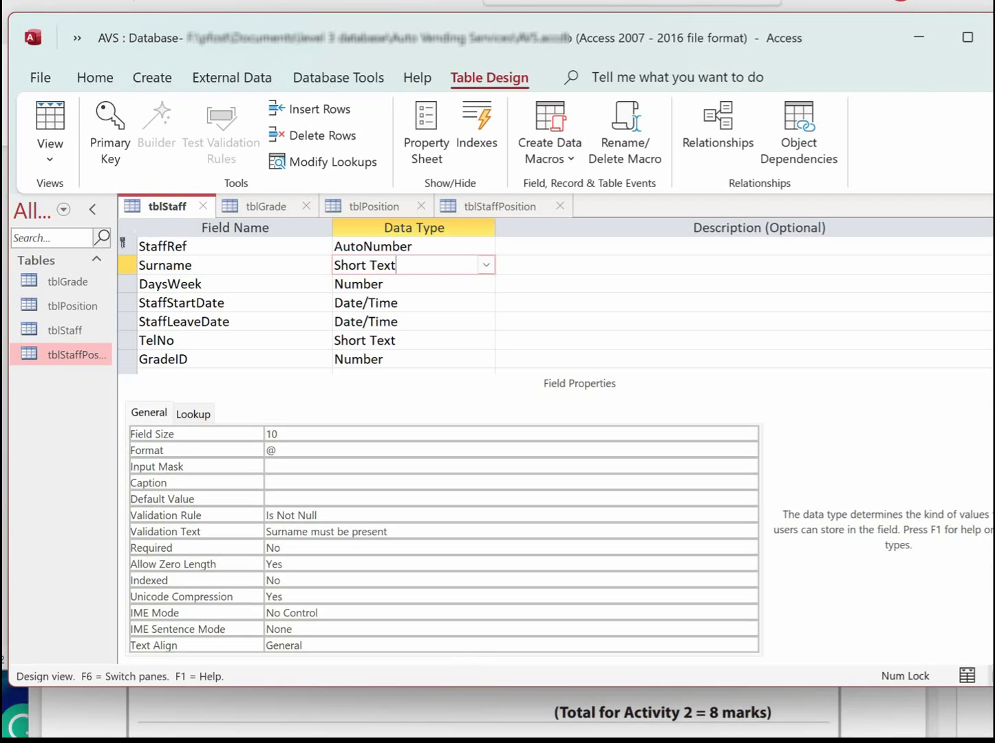
Snip the fields and Surname's validation rule, then set the cursor under Presence Check in Word.
{"action": "key", "text": "super+shift+s"}
{"action": "left_click_drag", "start_coordinate": [100, 183], "coordinate": [551, 551]}
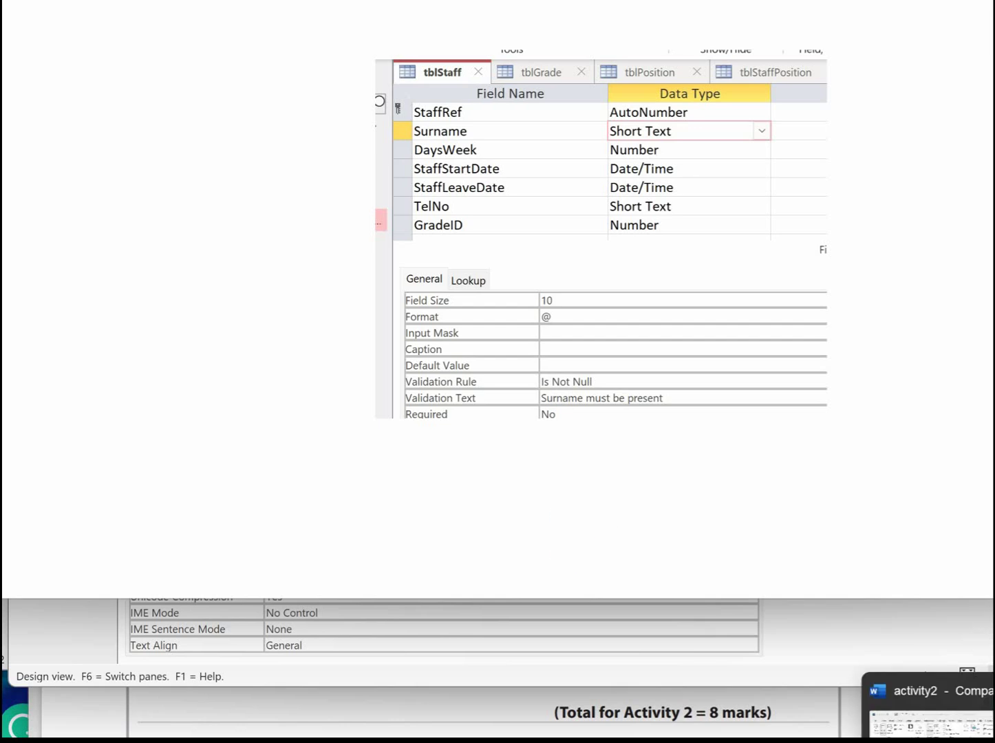
{"action": "key", "text": "alt+Tab"}
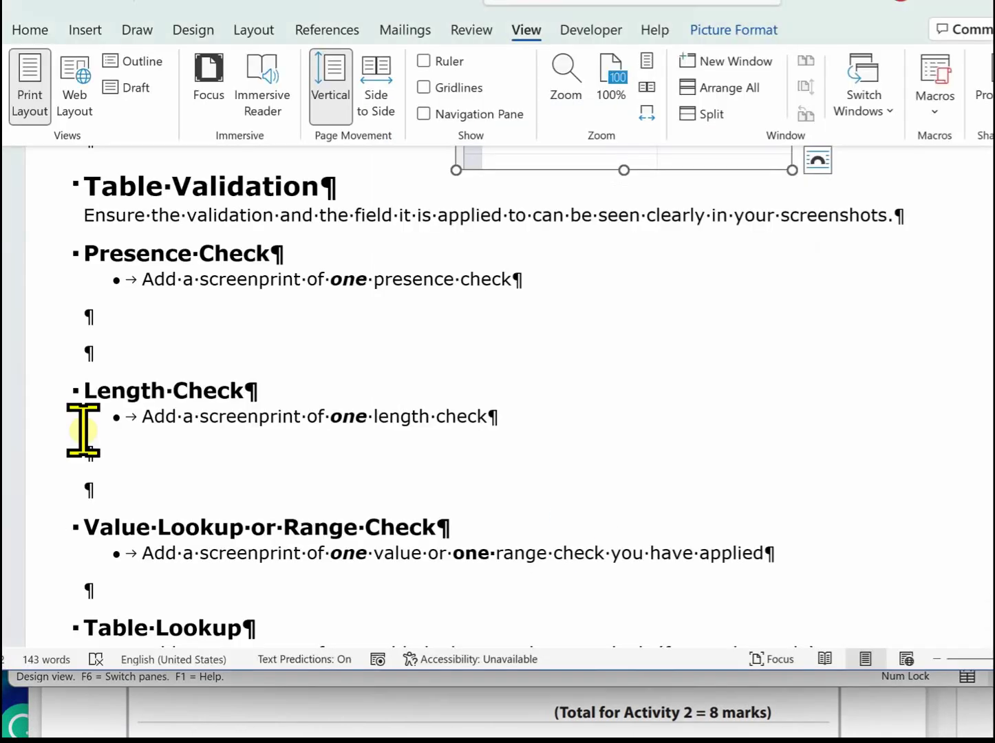
{"action": "left_click", "coordinate": [144, 318]}
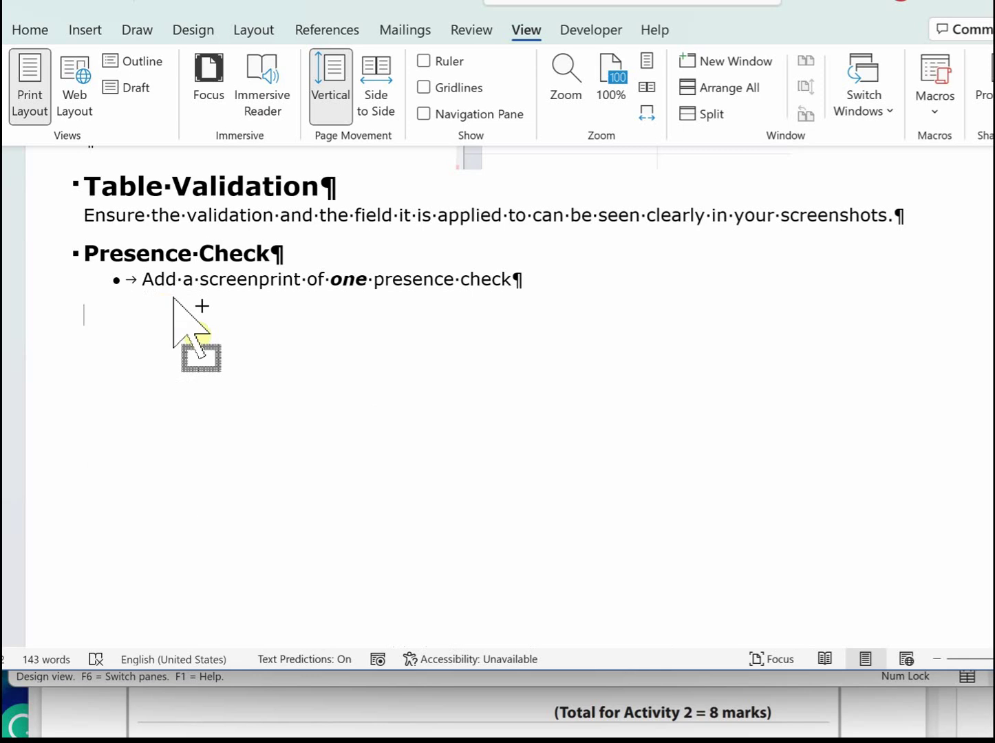
Paste the Surname Is Not Null screenshot under Presence Check and push Length Check to the next page.
{"action": "key", "text": "ctrl+v"}
{"action": "left_click", "coordinate": [582, 355]}
{"action": "left_click", "coordinate": [440, 413]}
{"action": "key", "text": "Return"}
{"action": "key", "text": "Return"}
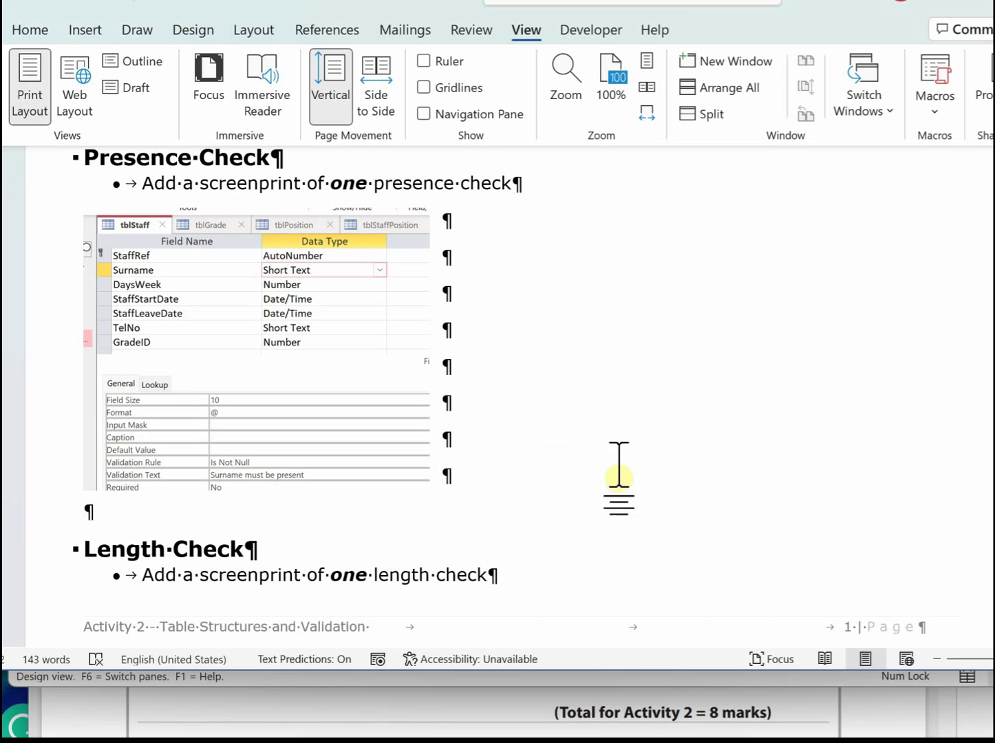
{"action": "scroll", "coordinate": [323, 440], "scroll_direction": "down", "scroll_amount": 5}
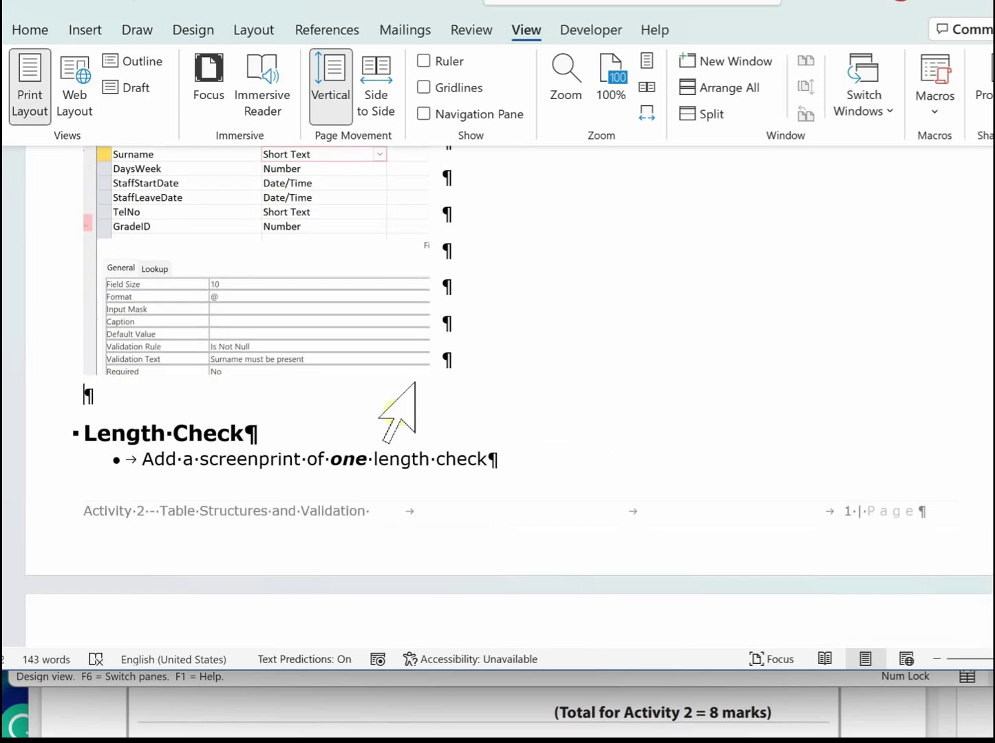
{"action": "scroll", "coordinate": [372, 377], "scroll_direction": "down", "scroll_amount": 3}
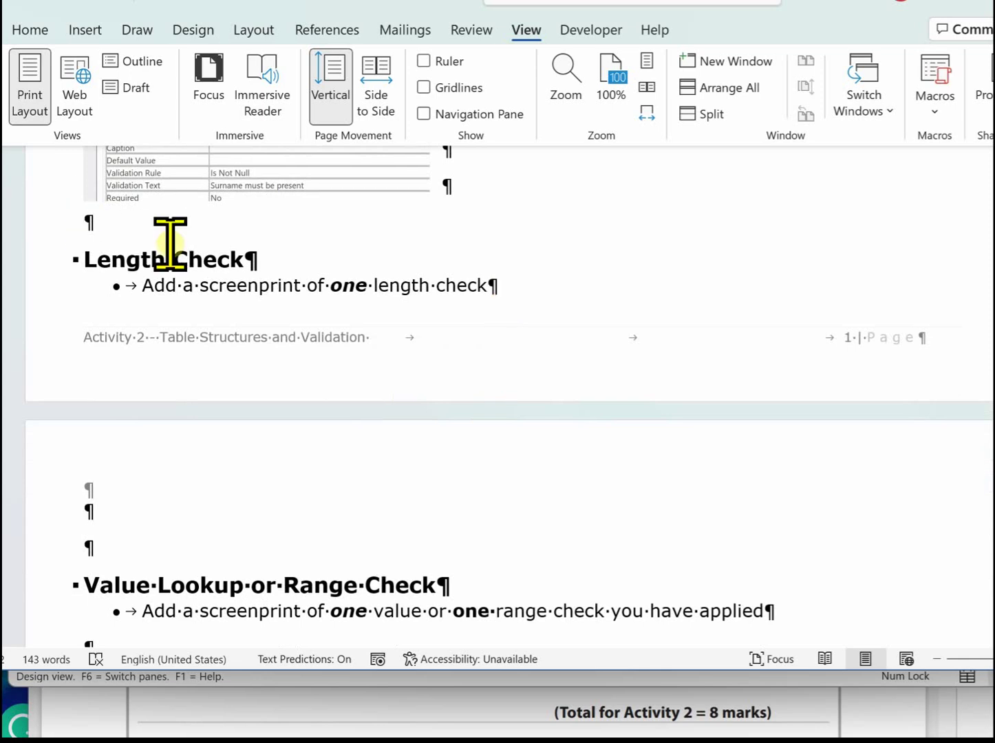
{"action": "key", "text": "Return"}
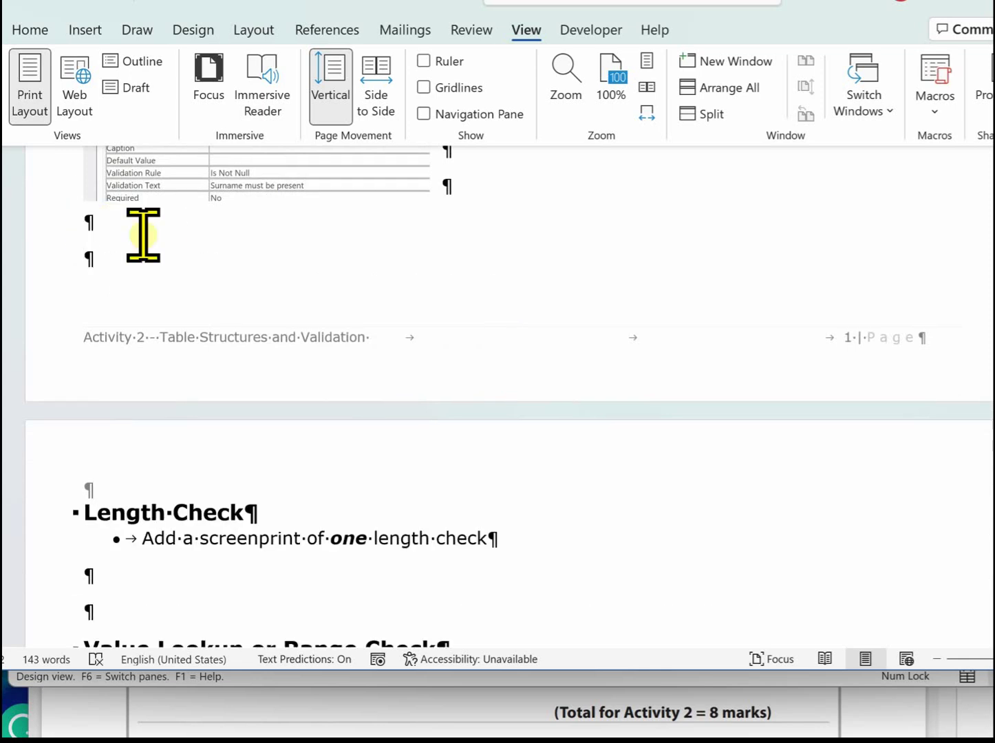
{"action": "left_click", "coordinate": [110, 581]}
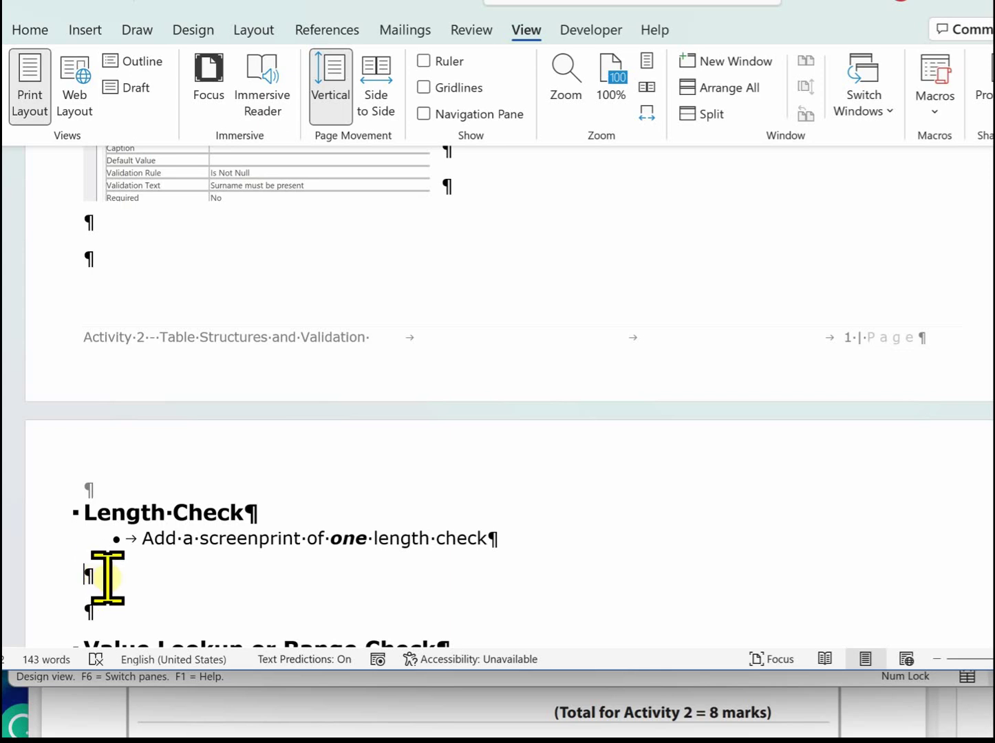
Paste the tblStaff design screenshot as a picture under Length Check and shrink it.
{"action": "right_click", "coordinate": [108, 582]}
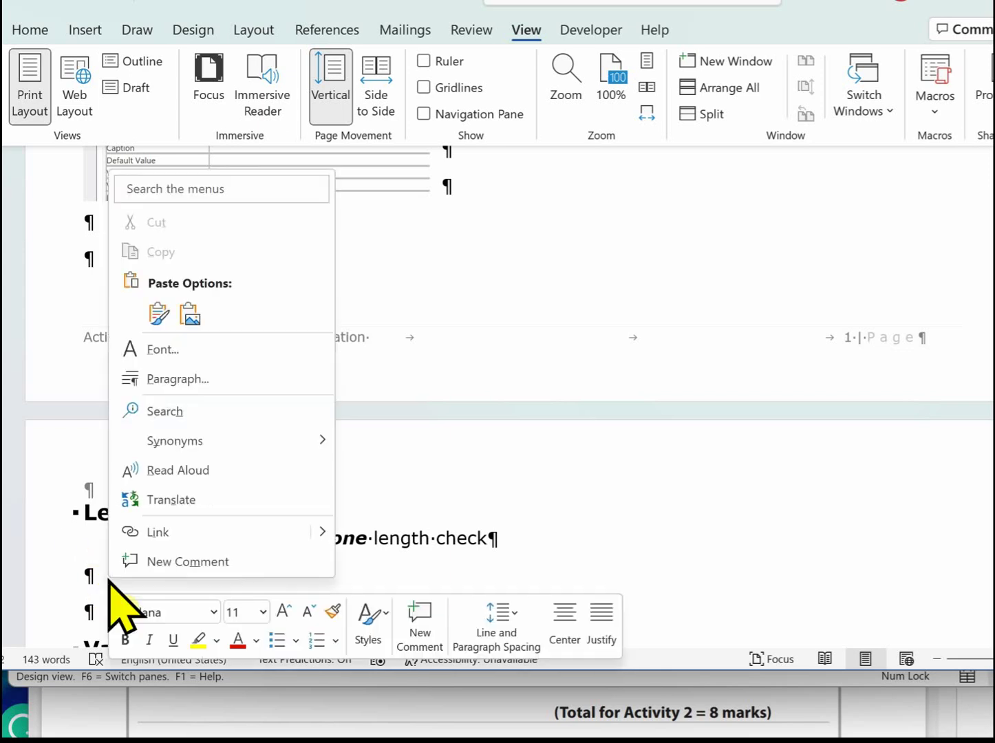
{"action": "left_click", "coordinate": [188, 316]}
{"action": "left_click", "coordinate": [347, 609]}
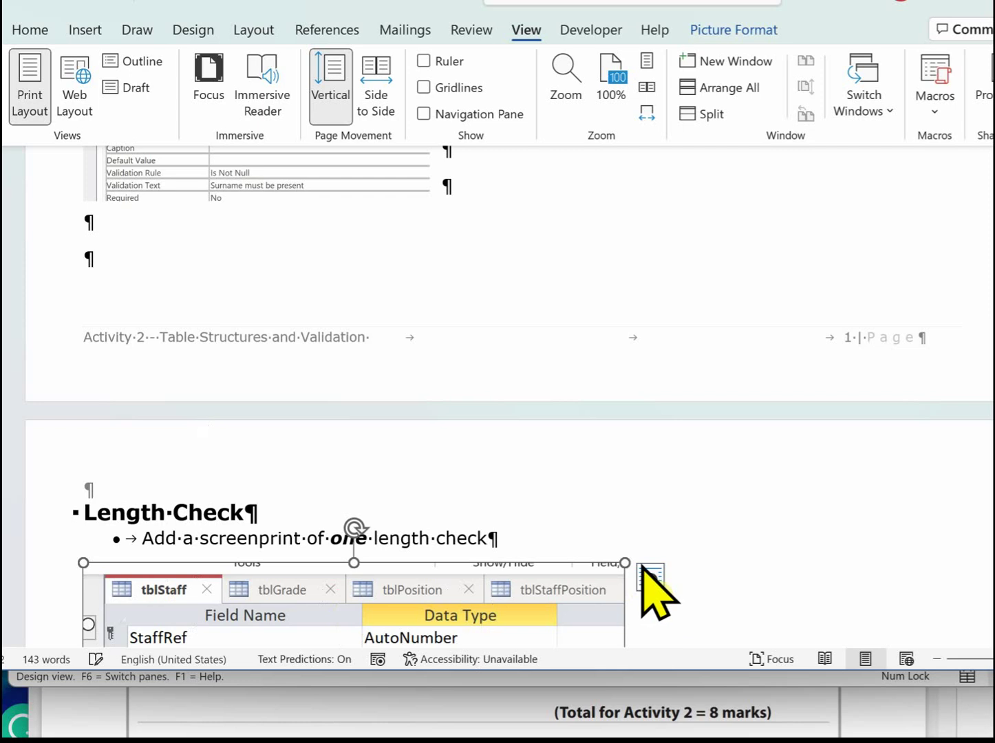
{"action": "left_click_drag", "start_coordinate": [626, 554], "coordinate": [478, 605]}
{"action": "scroll", "coordinate": [278, 322], "scroll_direction": "up", "scroll_amount": 3}
{"action": "scroll", "coordinate": [280, 289], "scroll_direction": "down", "scroll_amount": 1}
{"action": "scroll", "coordinate": [295, 286], "scroll_direction": "down", "scroll_amount": 6}
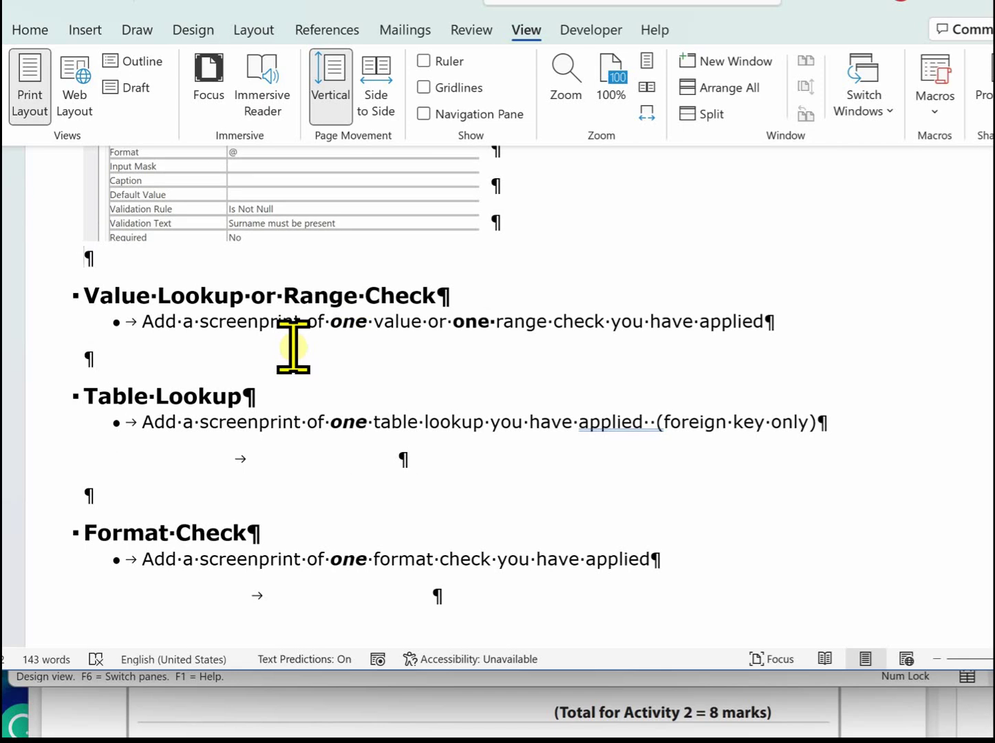
Add an unbulleted empty line below the Value Lookup or Range Check bullet.
{"action": "left_click", "coordinate": [747, 318]}
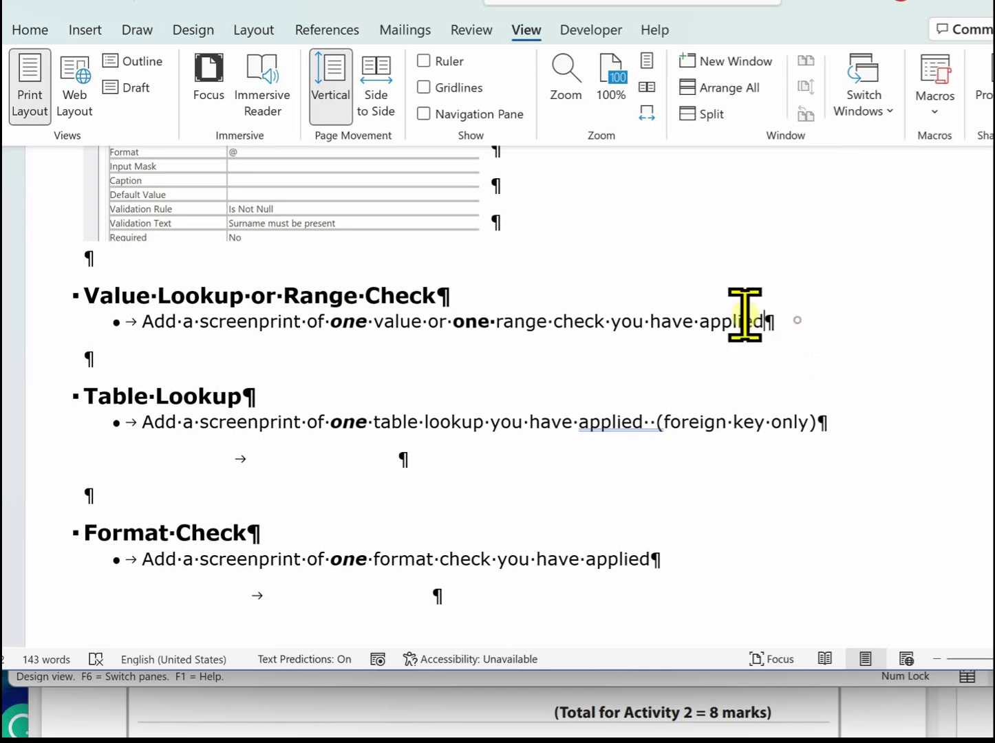
{"action": "key", "text": "Return"}
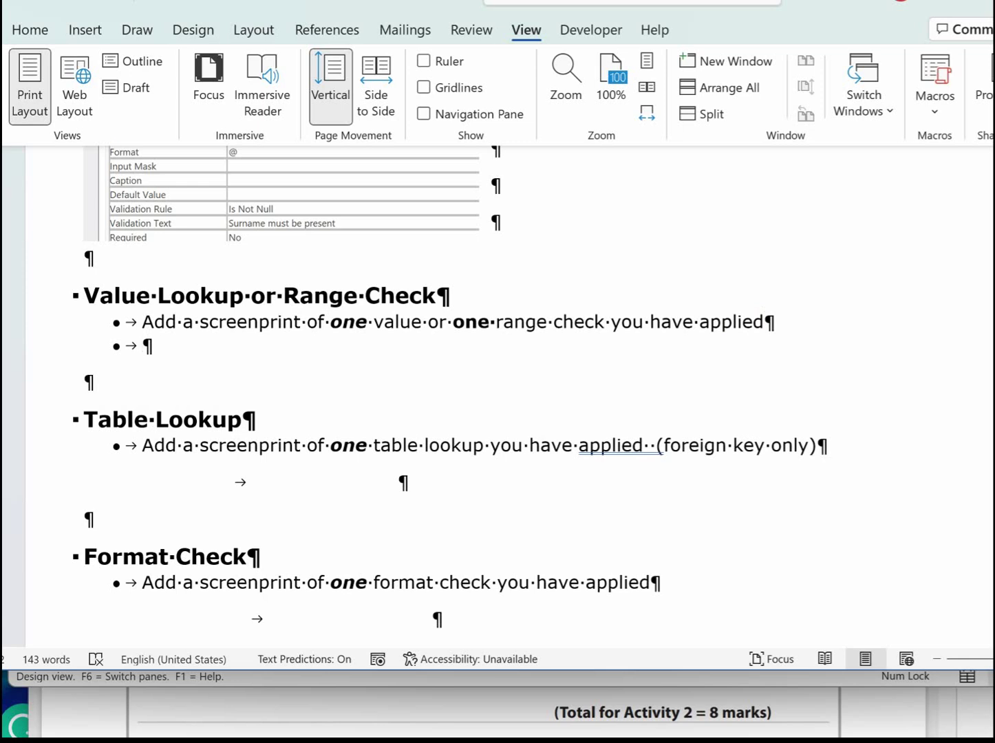
{"action": "key", "text": "BackSpace"}
{"action": "mouse_move", "coordinate": [887, 740]}
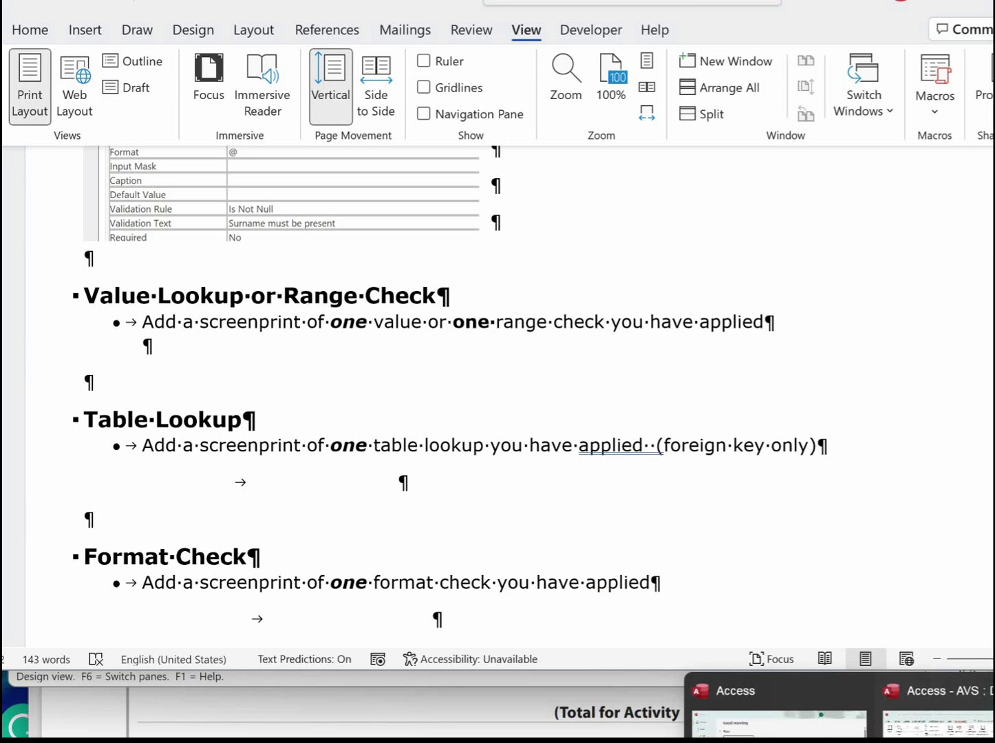
Snip DaysWeek's Between 2 And 5 range rule from Access and paste it under Range Check.
{"action": "left_click", "coordinate": [877, 695]}
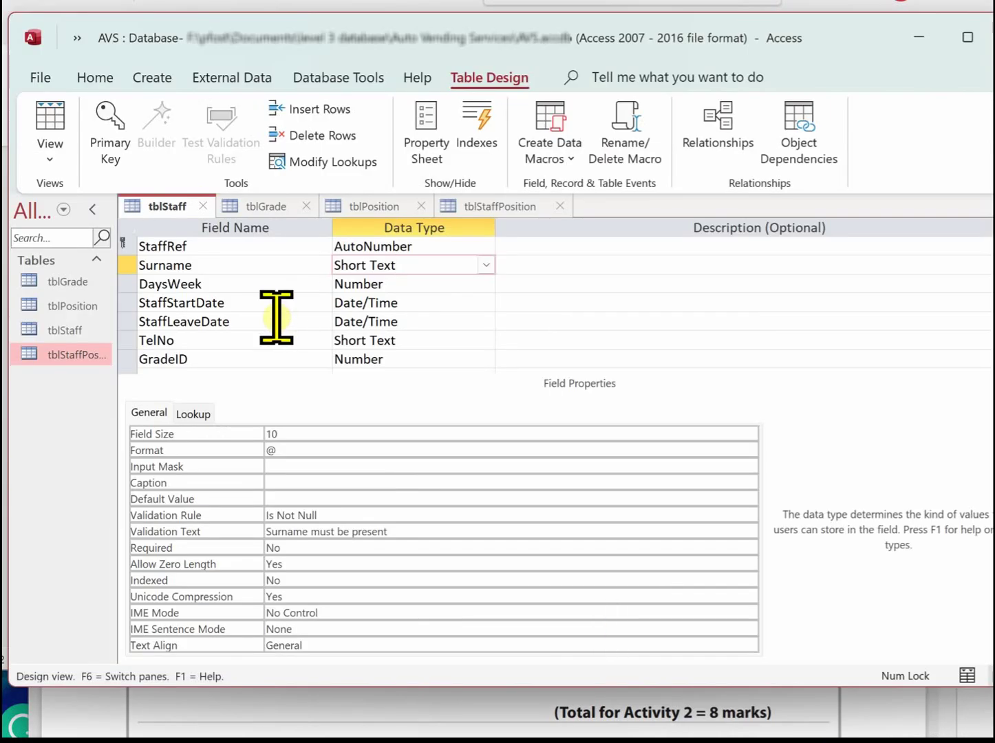
{"action": "left_click", "coordinate": [416, 285]}
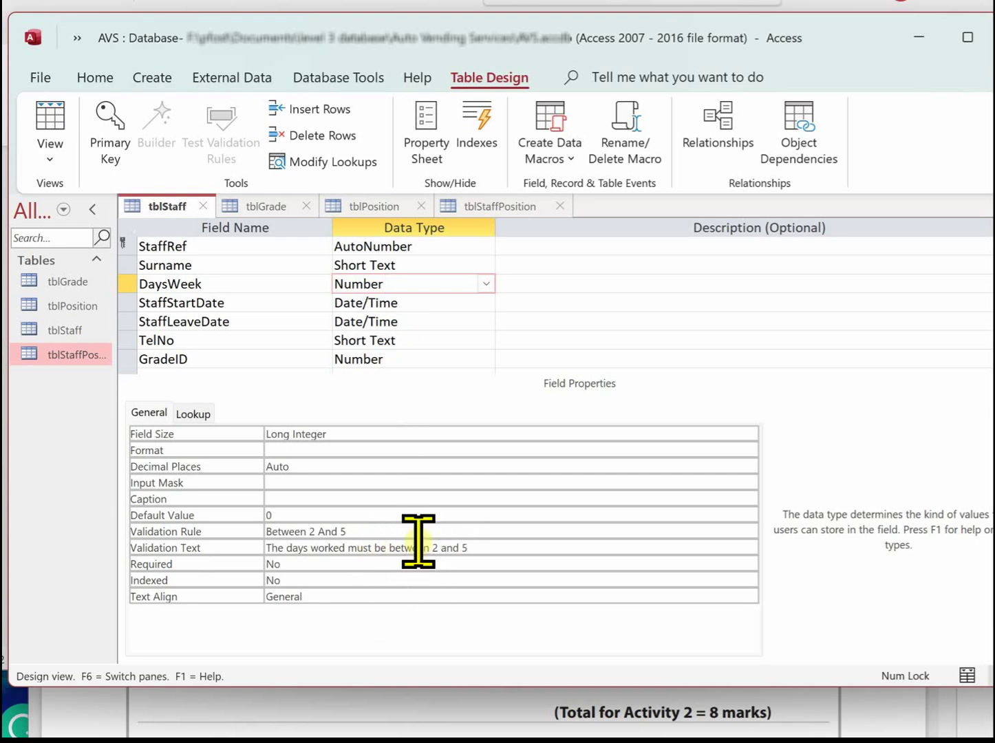
{"action": "key", "text": "super+shift+s"}
{"action": "left_click_drag", "start_coordinate": [115, 188], "coordinate": [553, 580]}
{"action": "scroll", "coordinate": [227, 405], "scroll_direction": "down", "scroll_amount": 2}
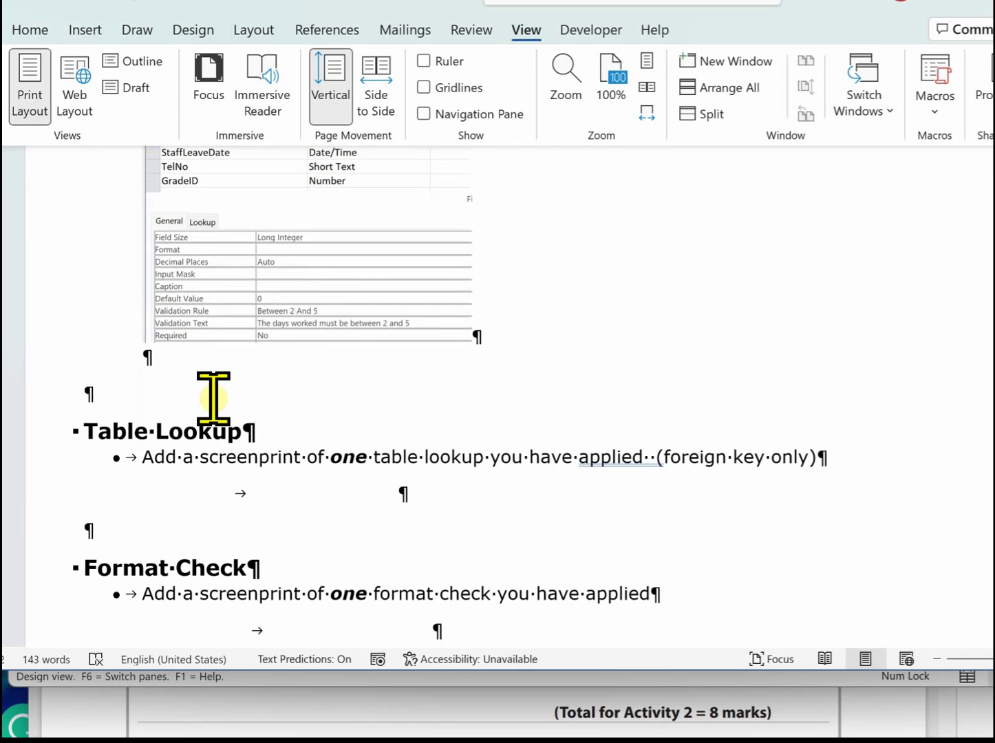
{"action": "scroll", "coordinate": [213, 398], "scroll_direction": "down", "scroll_amount": 1}
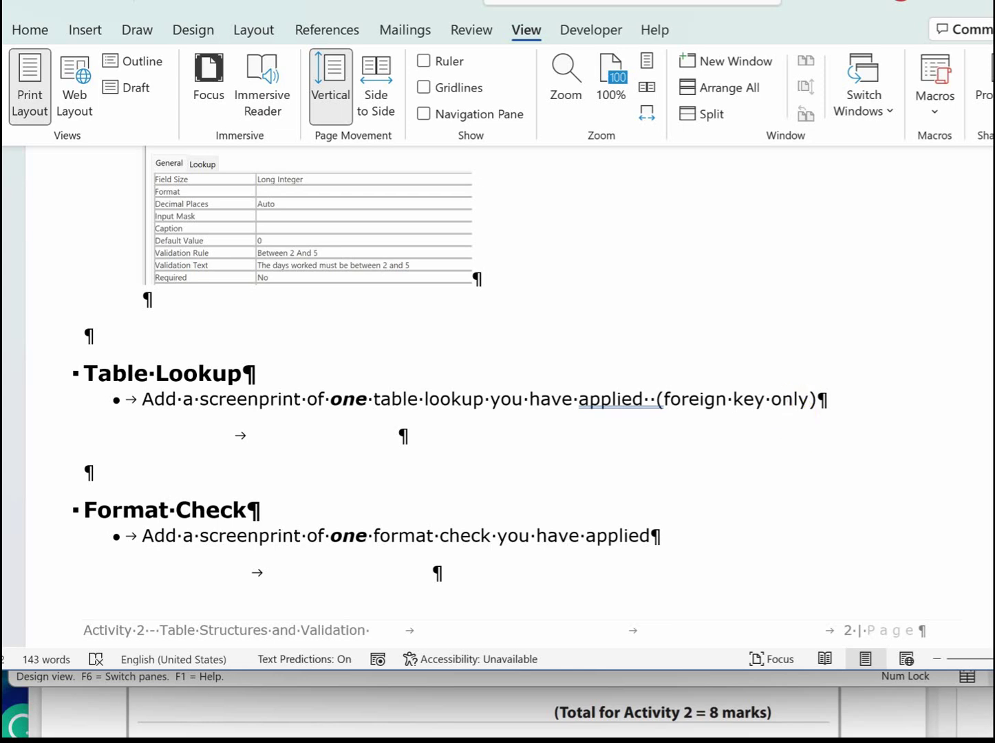
Show and snip GradeID's Lookup properties: a Combo Box drawing from tblGrade, Limit To List No.
{"action": "left_click", "coordinate": [921, 710]}
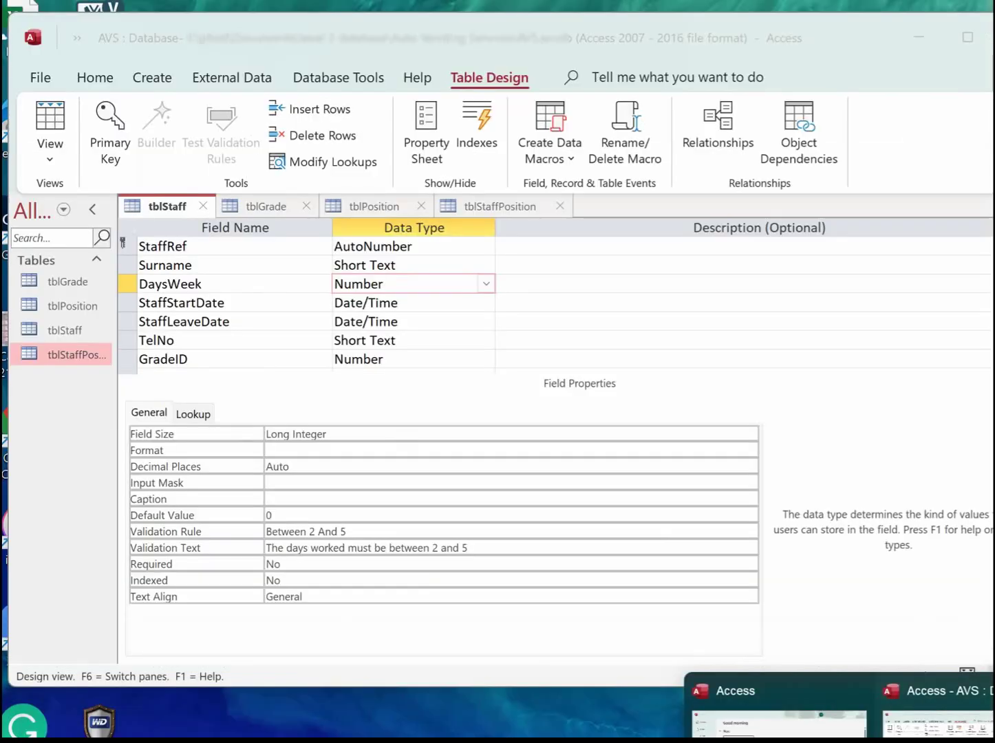
{"action": "left_click", "coordinate": [401, 360]}
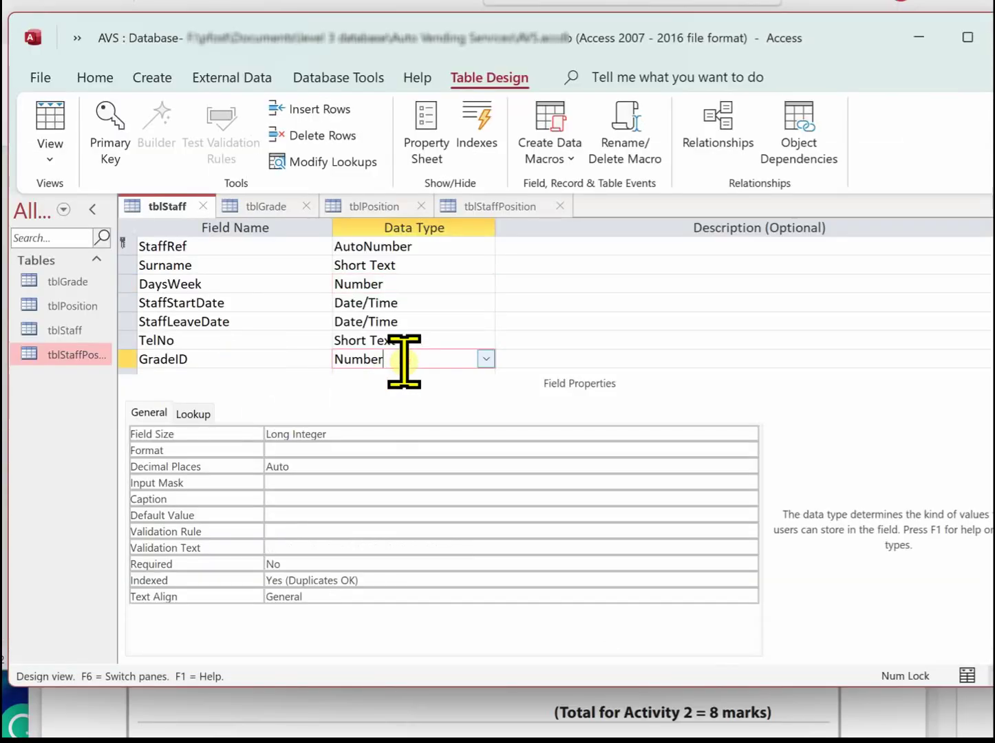
{"action": "left_click", "coordinate": [196, 412]}
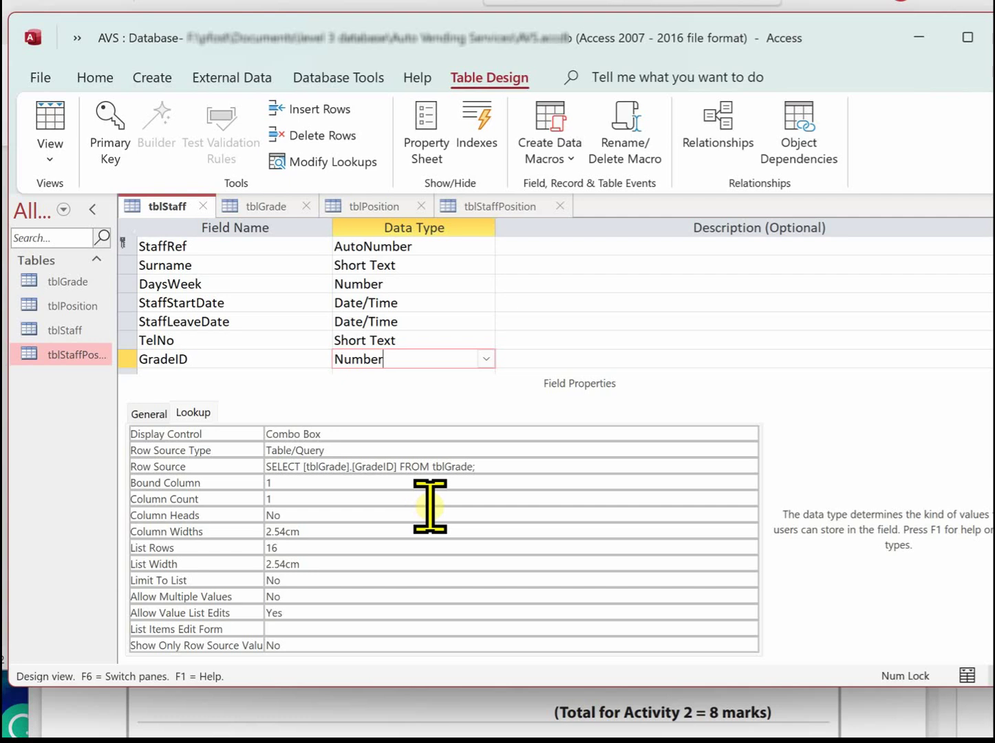
{"action": "key", "text": "super+shift+s"}
{"action": "left_click_drag", "start_coordinate": [559, 529], "coordinate": [558, 529]}
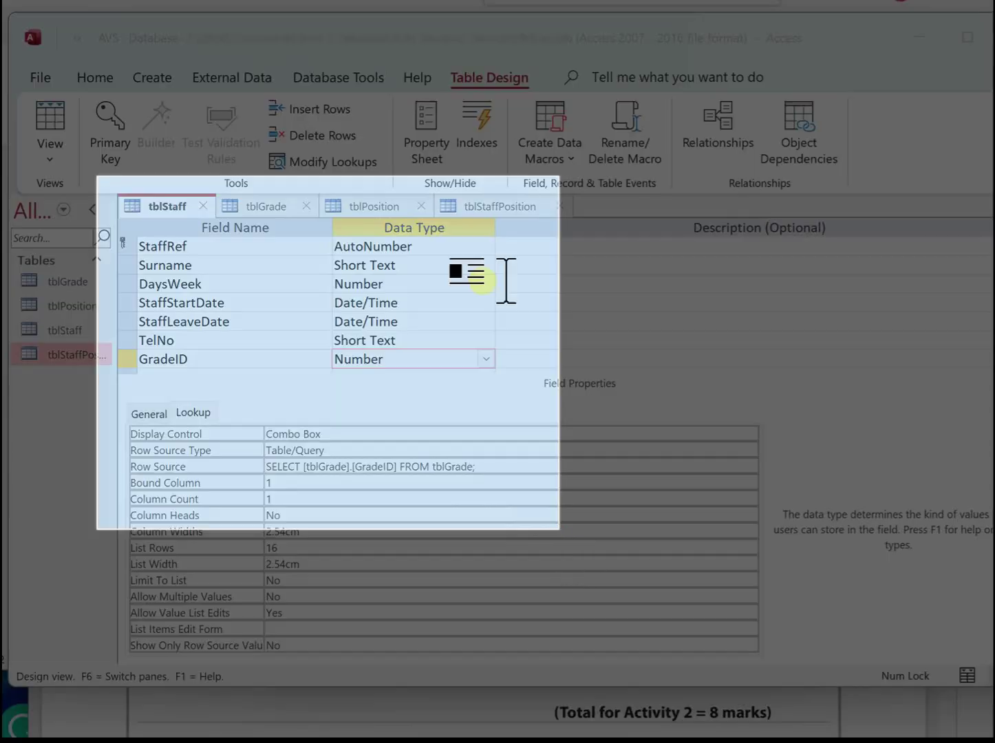
Paste the GradeID lookup screenshot under Table Lookup, add an empty line, and return to Access.
{"action": "key", "text": "alt+Tab"}
{"action": "key", "text": "ctrl+v"}
{"action": "left_click", "coordinate": [463, 331]}
{"action": "key", "text": "Return"}
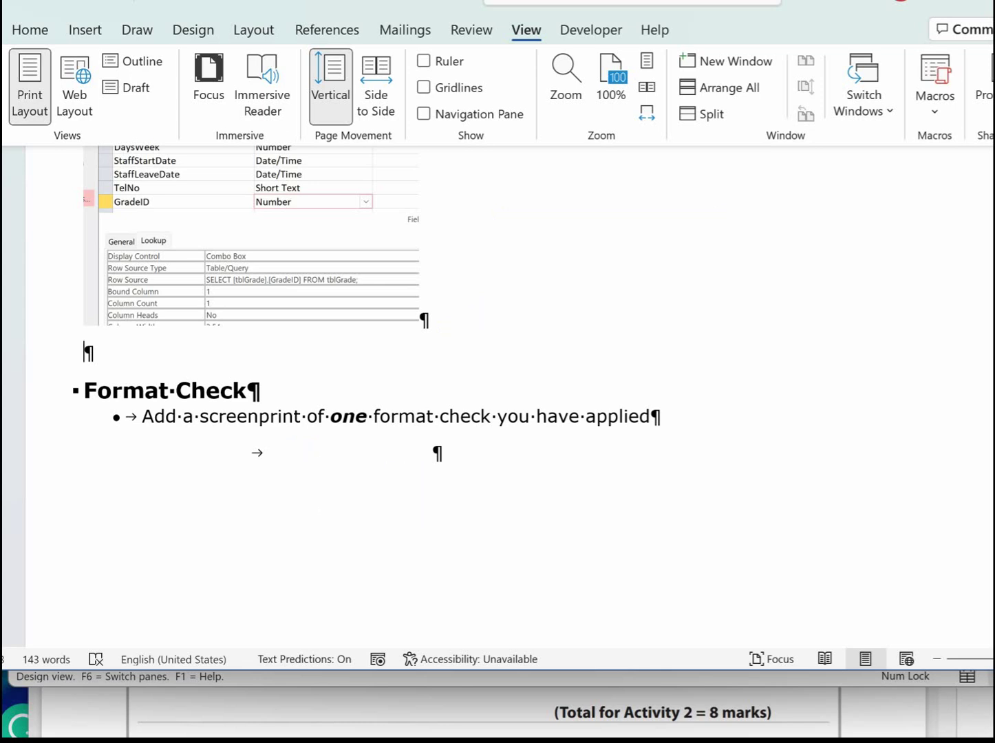
{"action": "mouse_move", "coordinate": [778, 741]}
{"action": "left_click", "coordinate": [756, 716]}
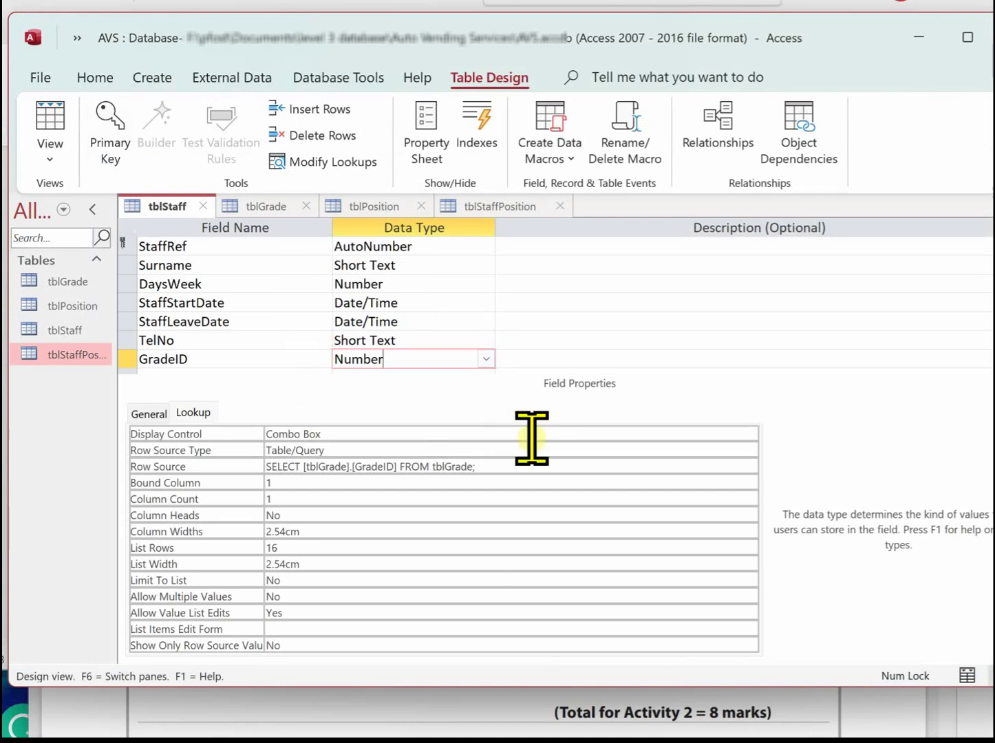
Snip TelNo's 00000\ 000000;0;_ input mask from its General properties and paste it under Format Check.
{"action": "left_click", "coordinate": [406, 339]}
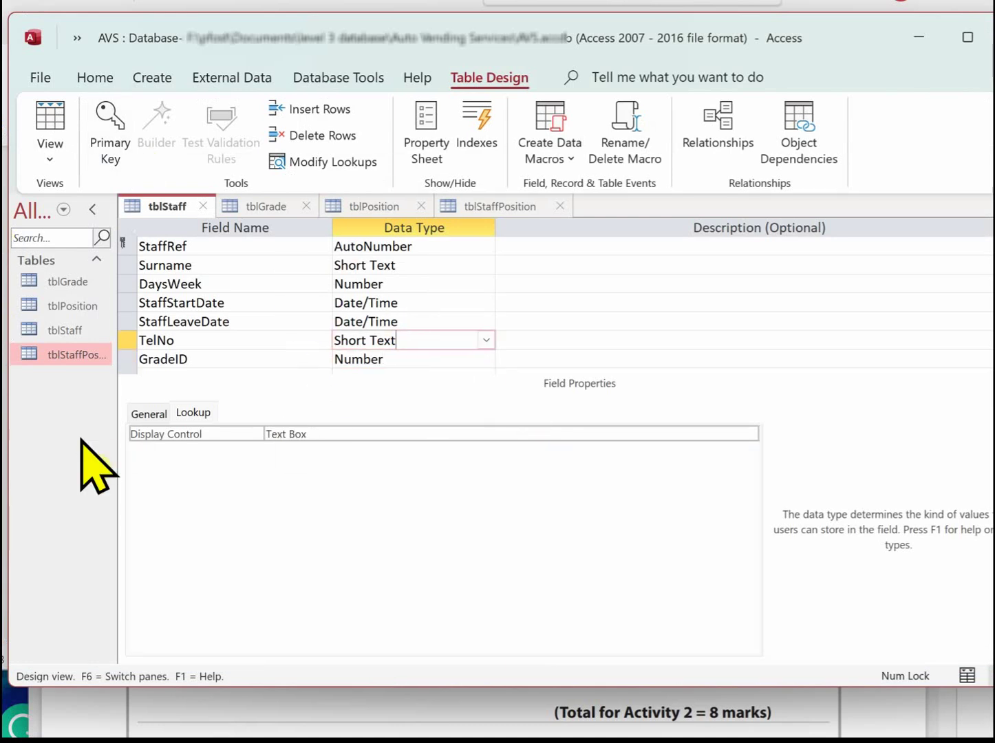
{"action": "left_click", "coordinate": [150, 412]}
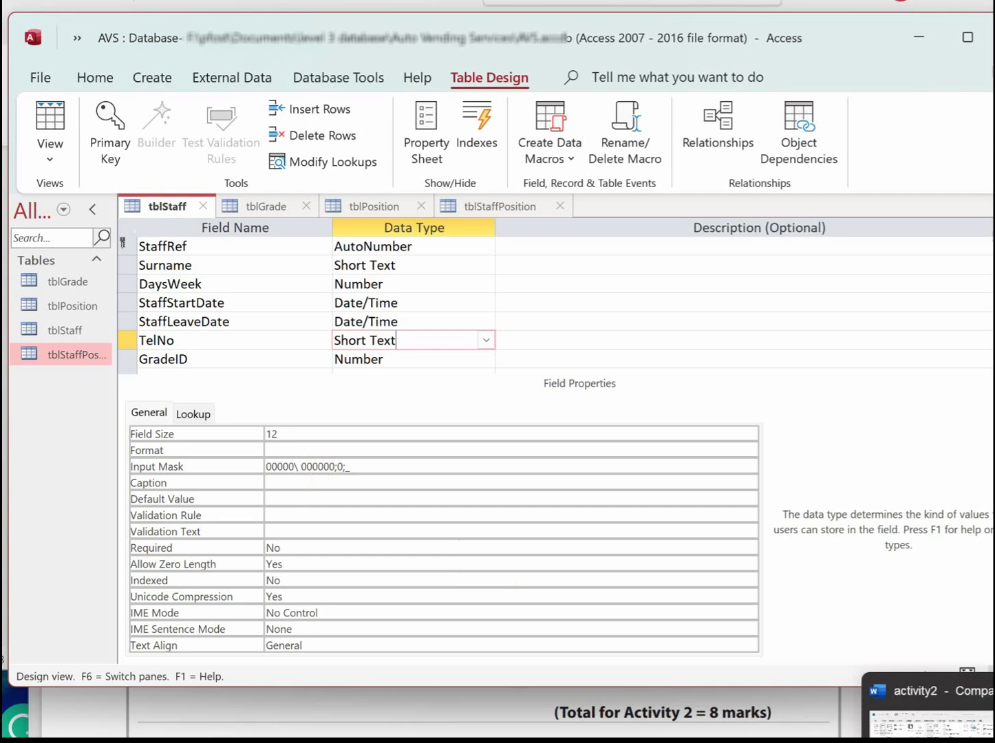
{"action": "key", "text": "super+shift+s"}
{"action": "left_click_drag", "start_coordinate": [101, 186], "coordinate": [524, 511]}
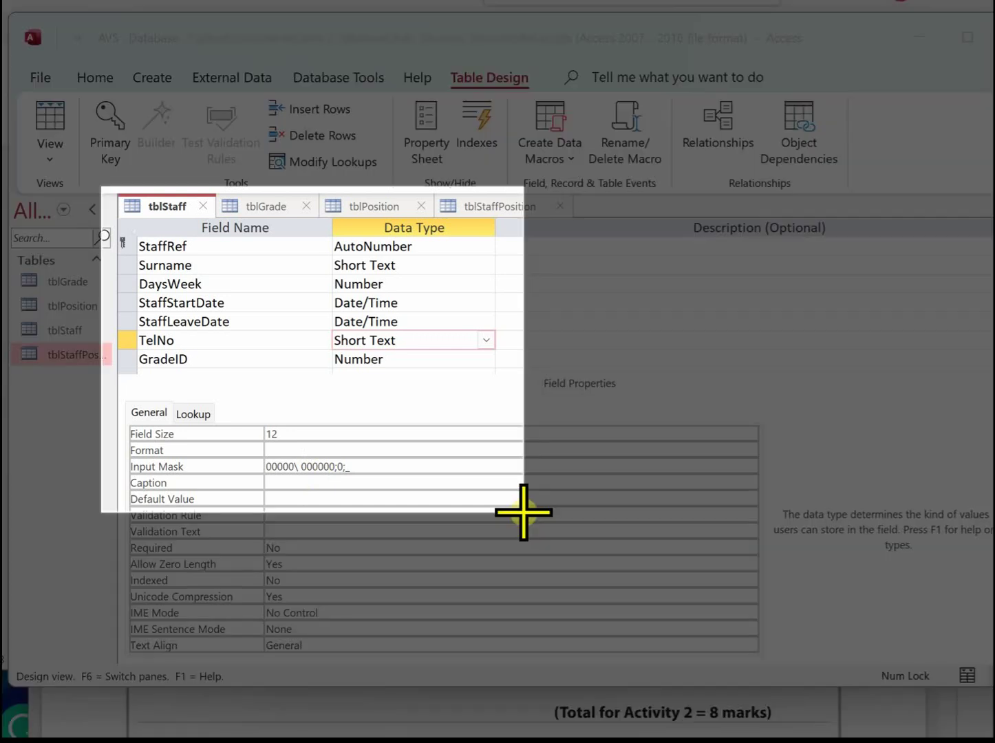
{"action": "key", "text": "alt+Tab"}
{"action": "key", "text": "ctrl+v"}
{"action": "scroll", "coordinate": [681, 317], "scroll_direction": "up", "scroll_amount": 5}
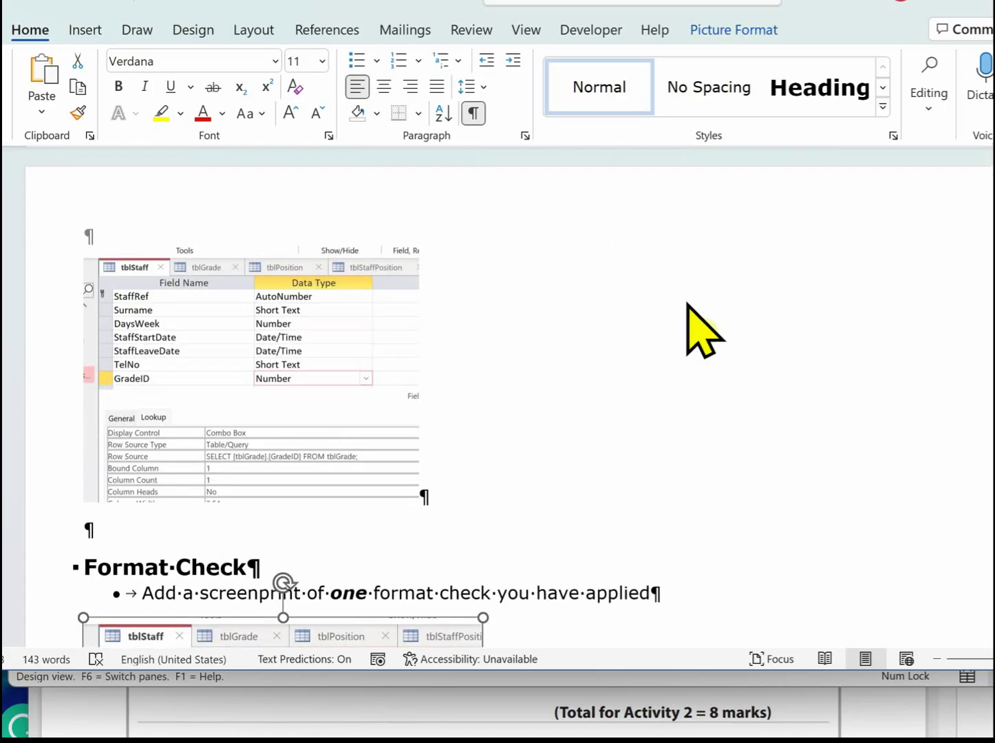
{"action": "scroll", "coordinate": [688, 310], "scroll_direction": "up", "scroll_amount": 15}
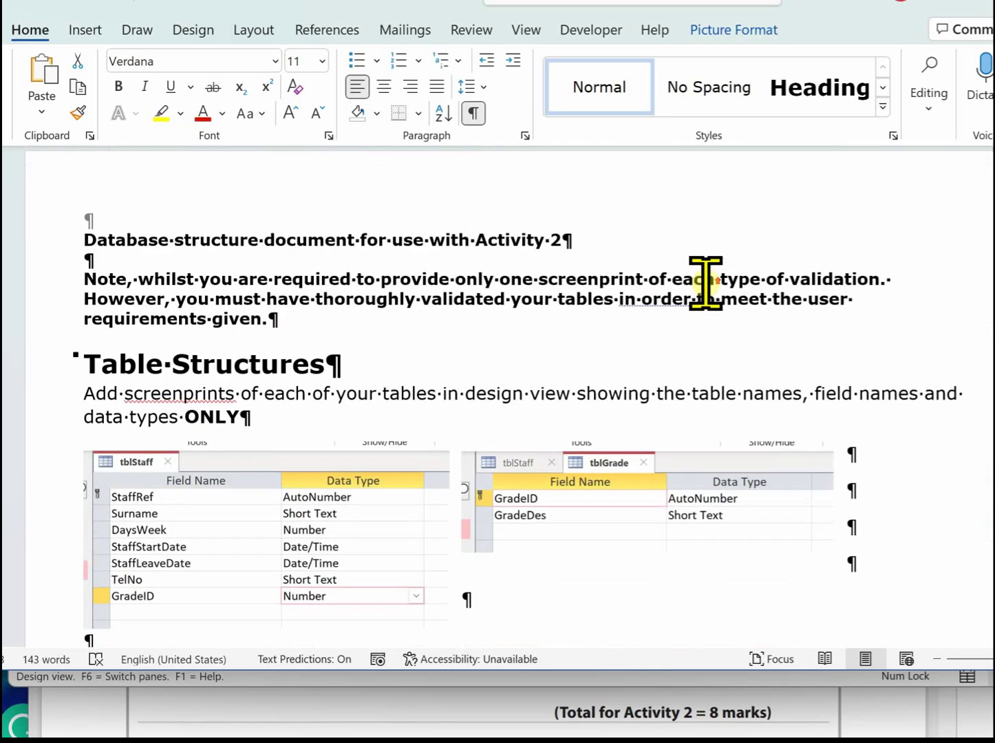
{"action": "scroll", "coordinate": [705, 282], "scroll_direction": "up", "scroll_amount": 1}
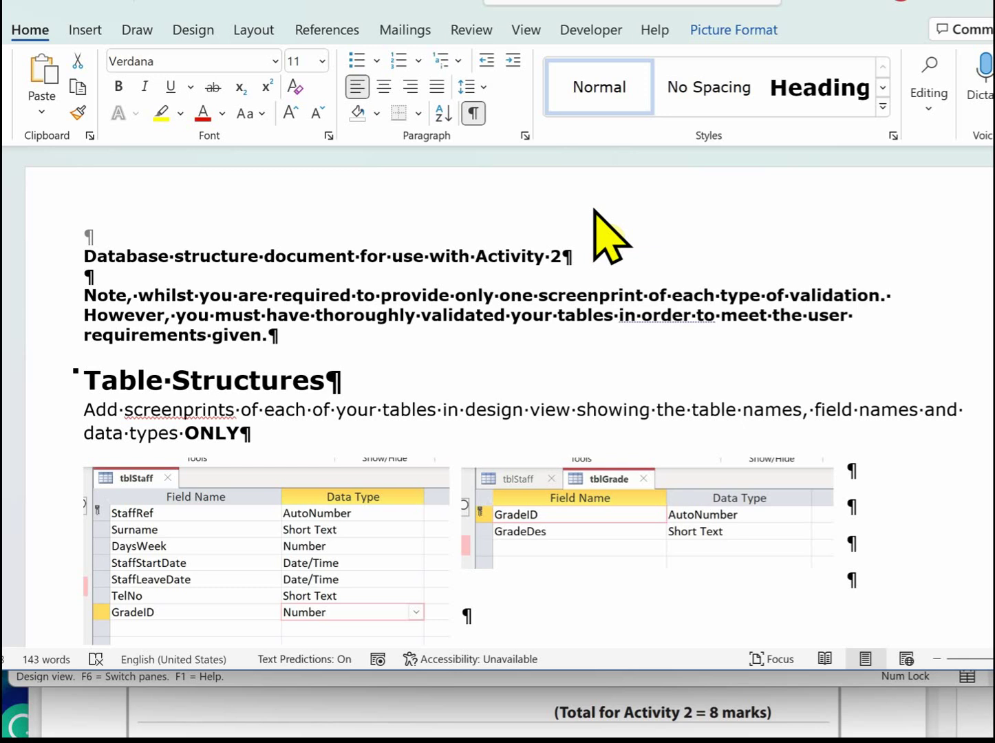
{"action": "scroll", "coordinate": [593, 210], "scroll_direction": "down", "scroll_amount": 3}
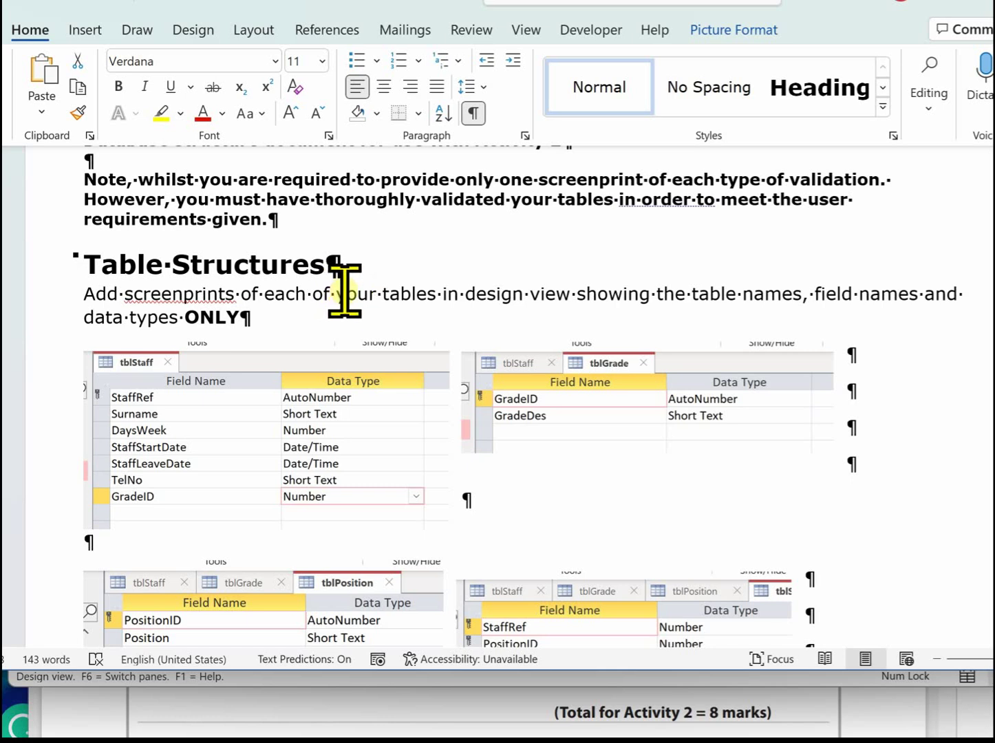
{"action": "scroll", "coordinate": [344, 286], "scroll_direction": "down", "scroll_amount": 5}
{"action": "scroll", "coordinate": [348, 289], "scroll_direction": "down", "scroll_amount": 6}
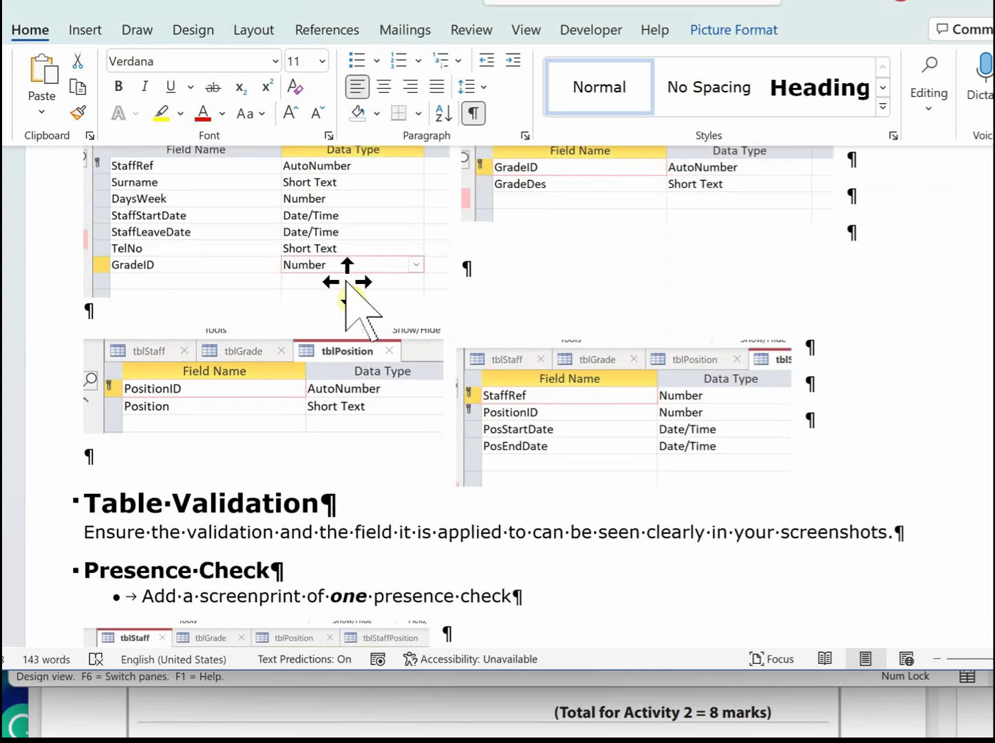
{"action": "scroll", "coordinate": [346, 281], "scroll_direction": "down", "scroll_amount": 3}
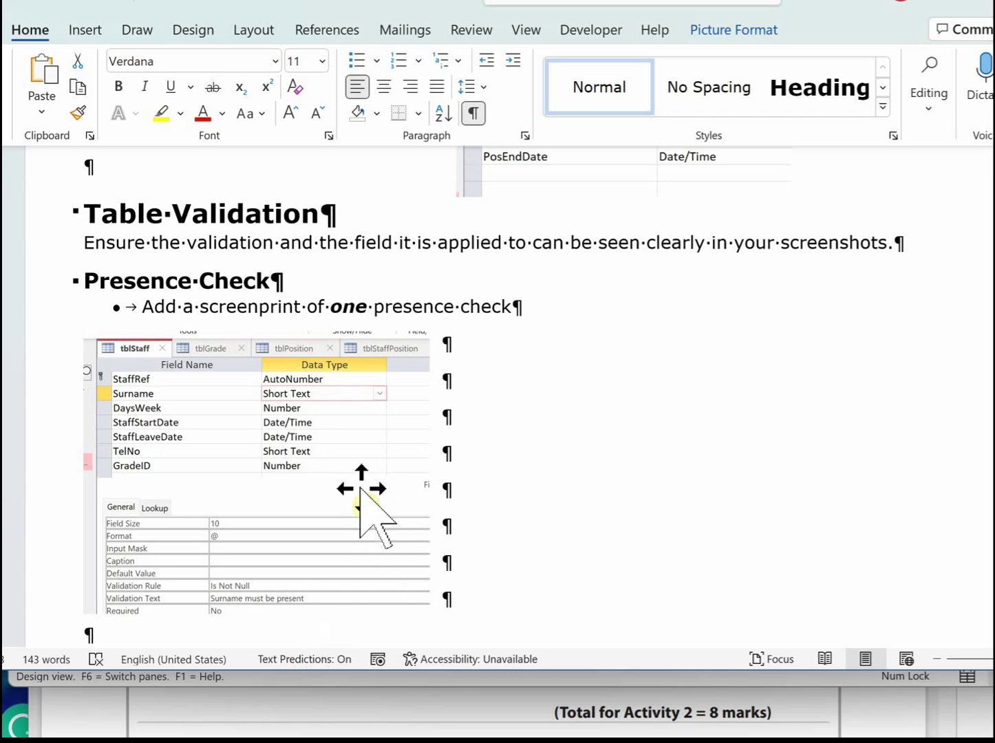
{"action": "scroll", "coordinate": [362, 491], "scroll_direction": "down", "scroll_amount": 10}
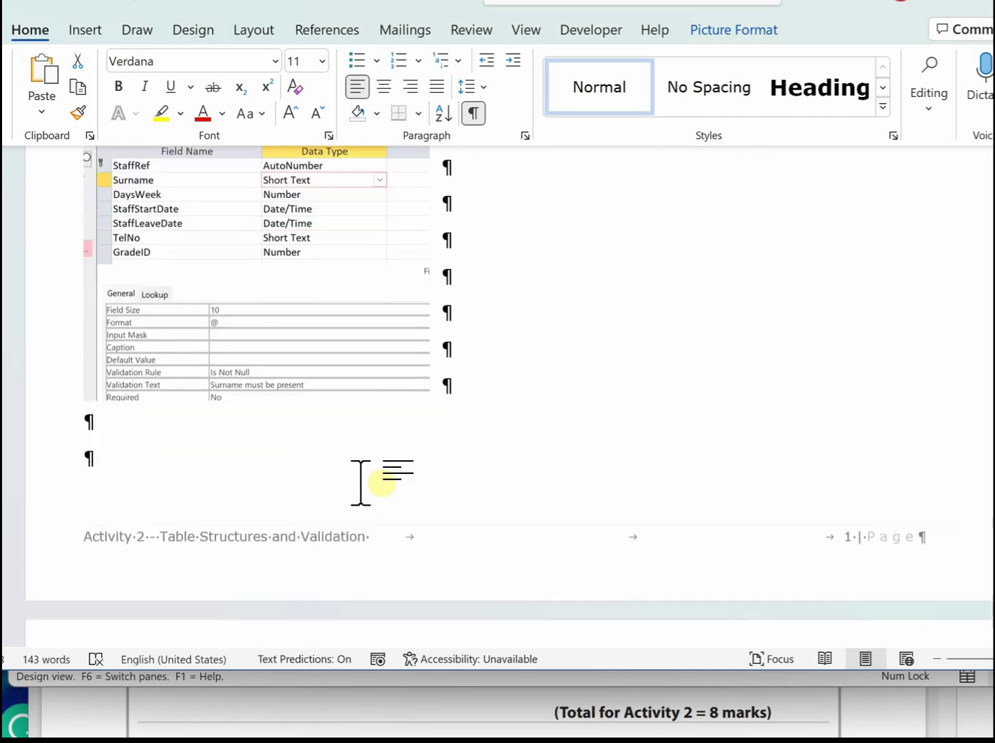
{"action": "scroll", "coordinate": [367, 479], "scroll_direction": "down", "scroll_amount": 4}
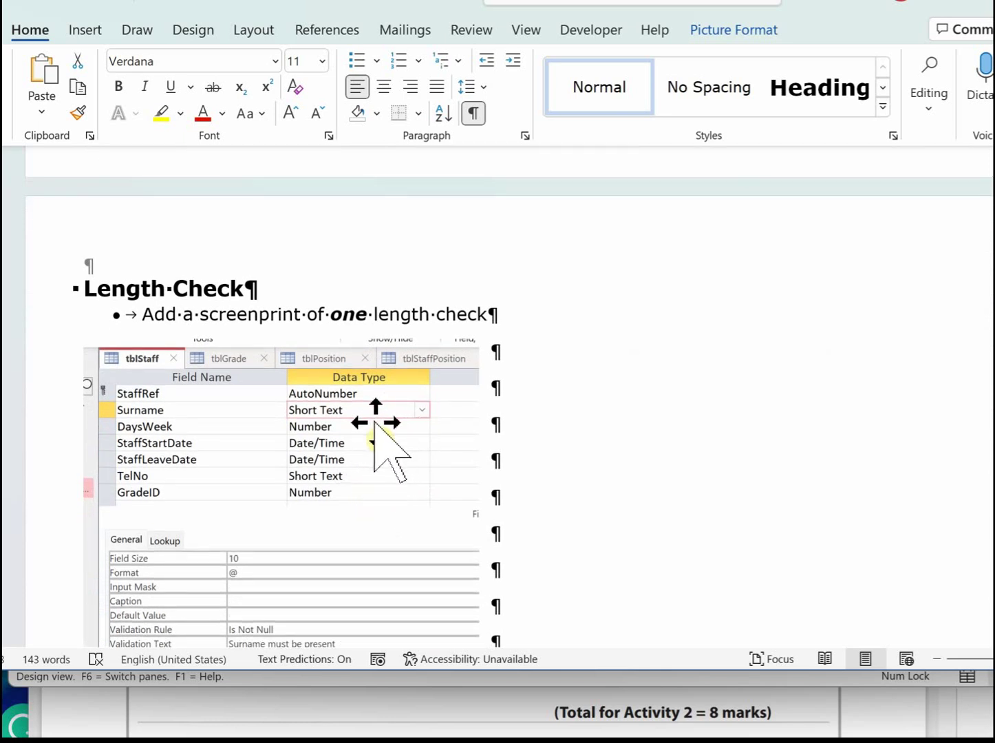
{"action": "scroll", "coordinate": [357, 475], "scroll_direction": "down", "scroll_amount": 1}
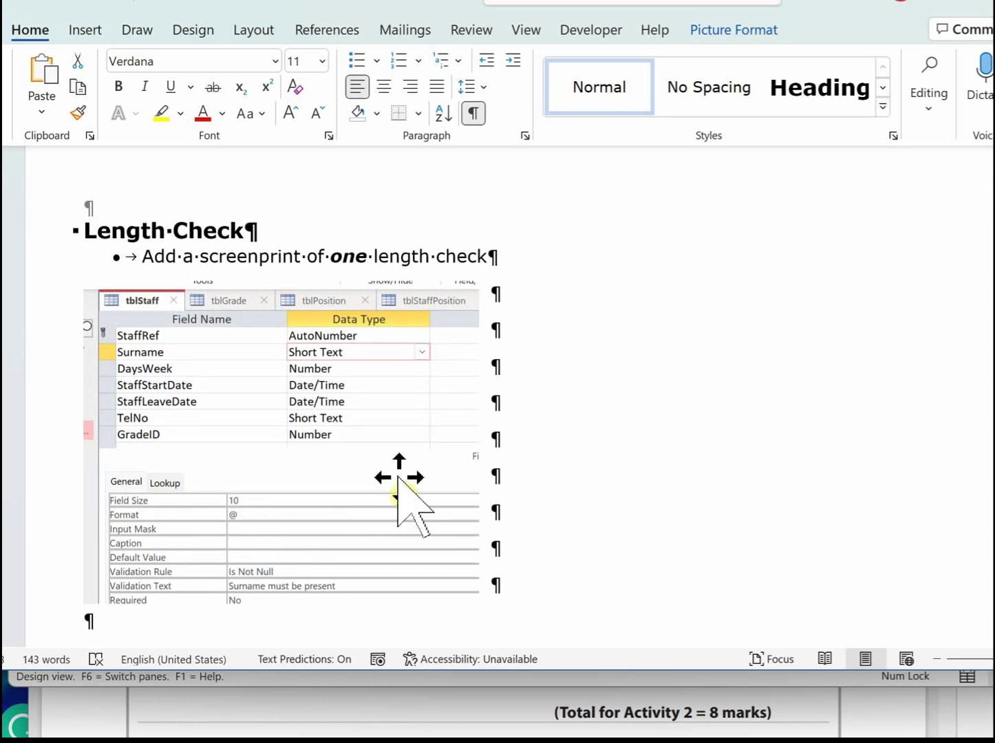
{"action": "scroll", "coordinate": [399, 477], "scroll_direction": "down", "scroll_amount": 7}
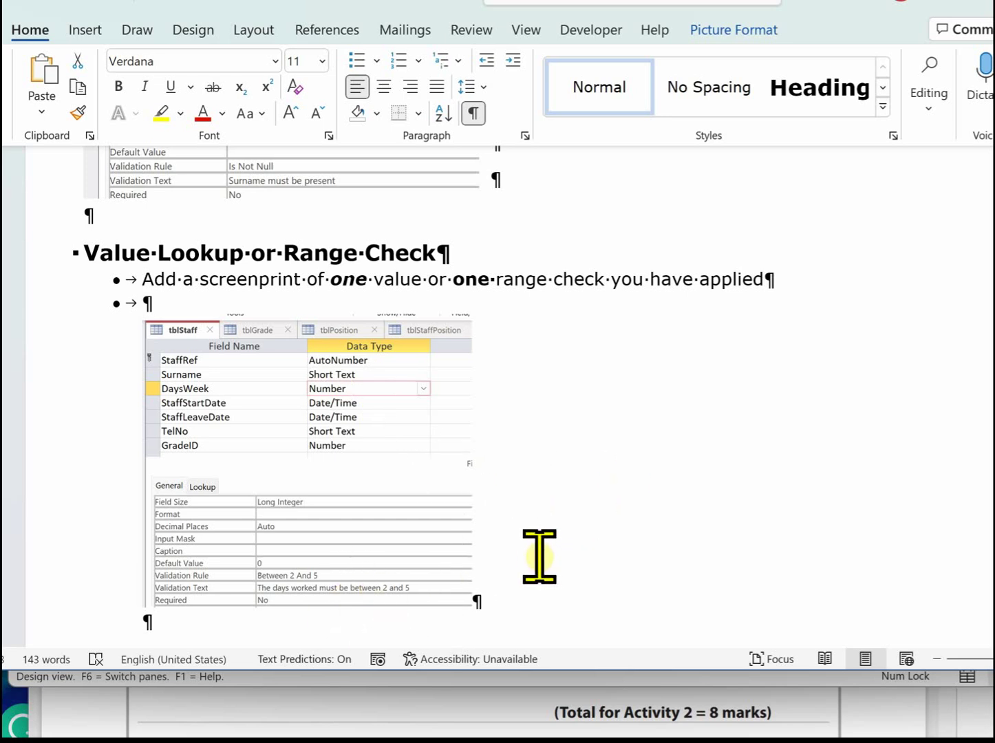
Scroll through the GradeID lookup and TelNo input-mask screenshots, then bring up the Activity 2 PDF brief.
{"action": "scroll", "coordinate": [539, 556], "scroll_direction": "down", "scroll_amount": 1}
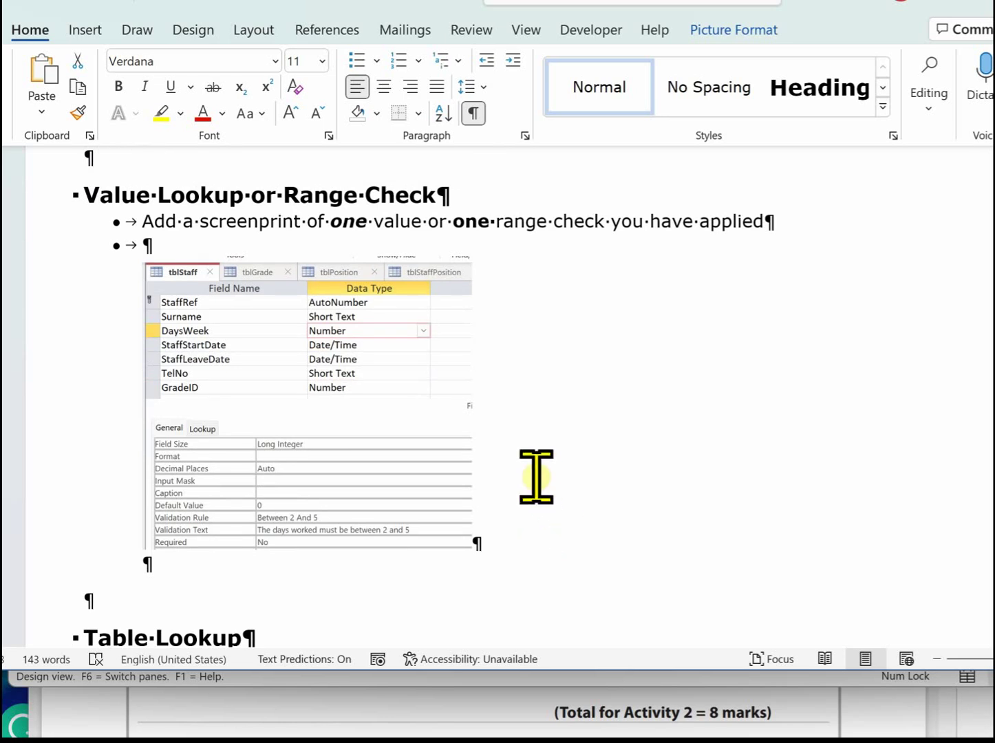
{"action": "scroll", "coordinate": [536, 477], "scroll_direction": "down", "scroll_amount": 10}
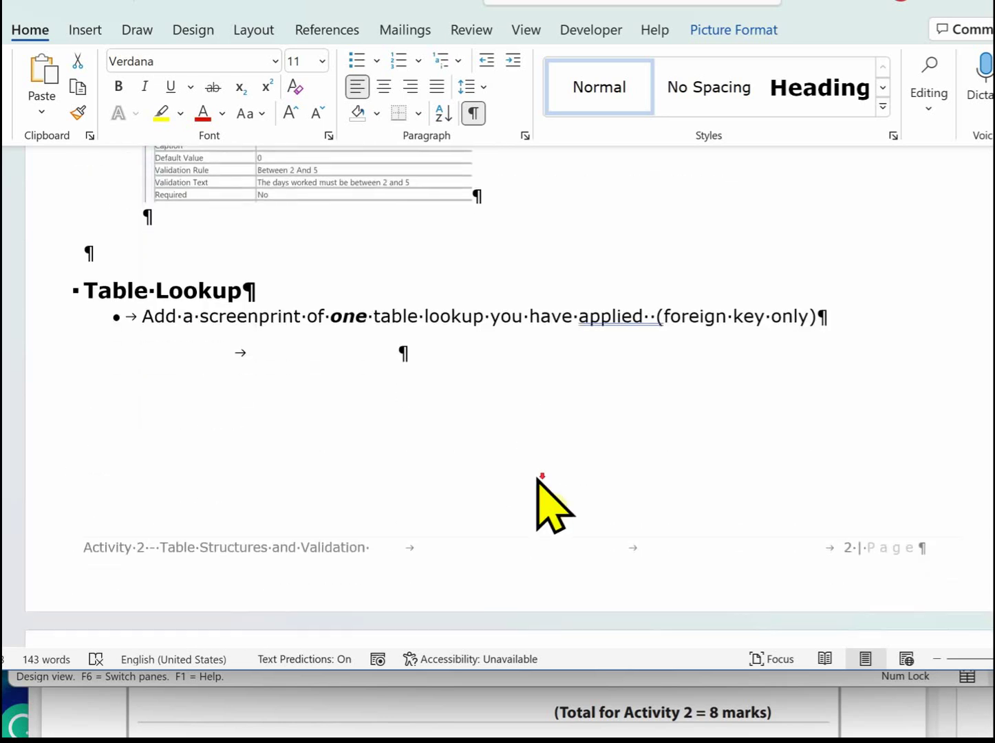
{"action": "scroll", "coordinate": [536, 477], "scroll_direction": "down", "scroll_amount": 2}
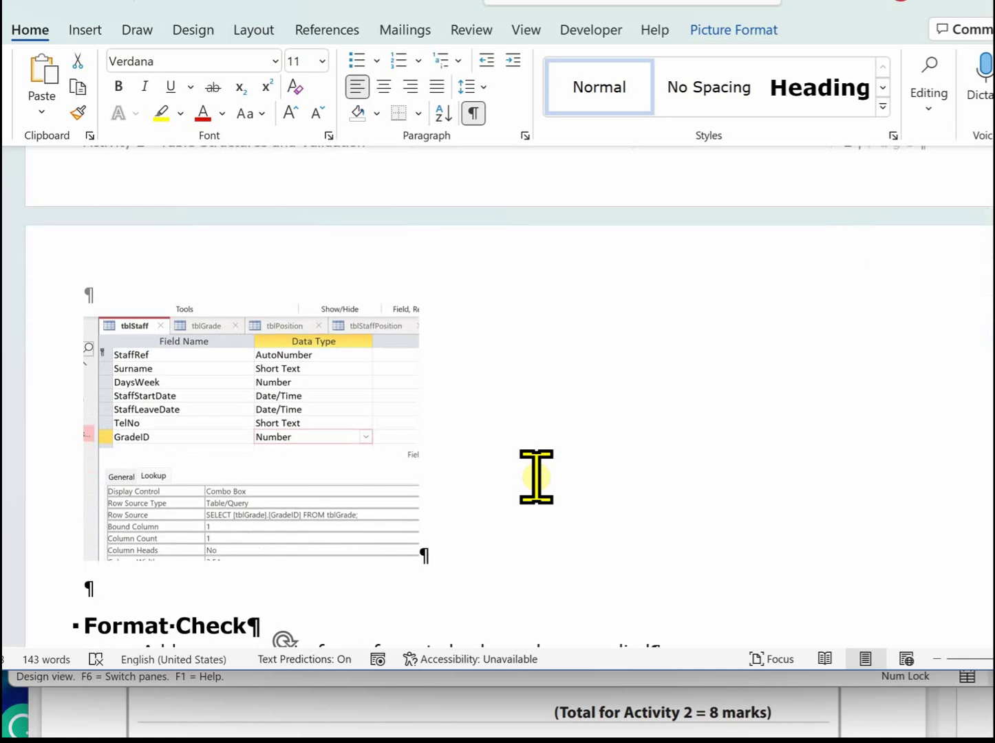
{"action": "scroll", "coordinate": [536, 477], "scroll_direction": "up", "scroll_amount": 6}
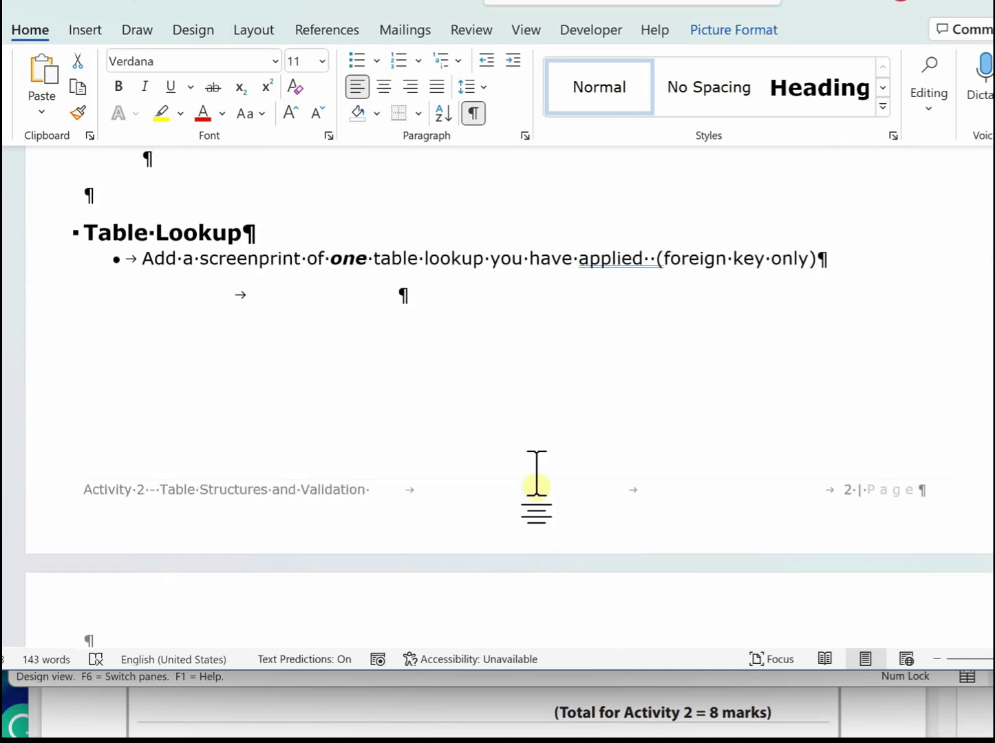
{"action": "scroll", "coordinate": [536, 474], "scroll_direction": "down", "scroll_amount": 5}
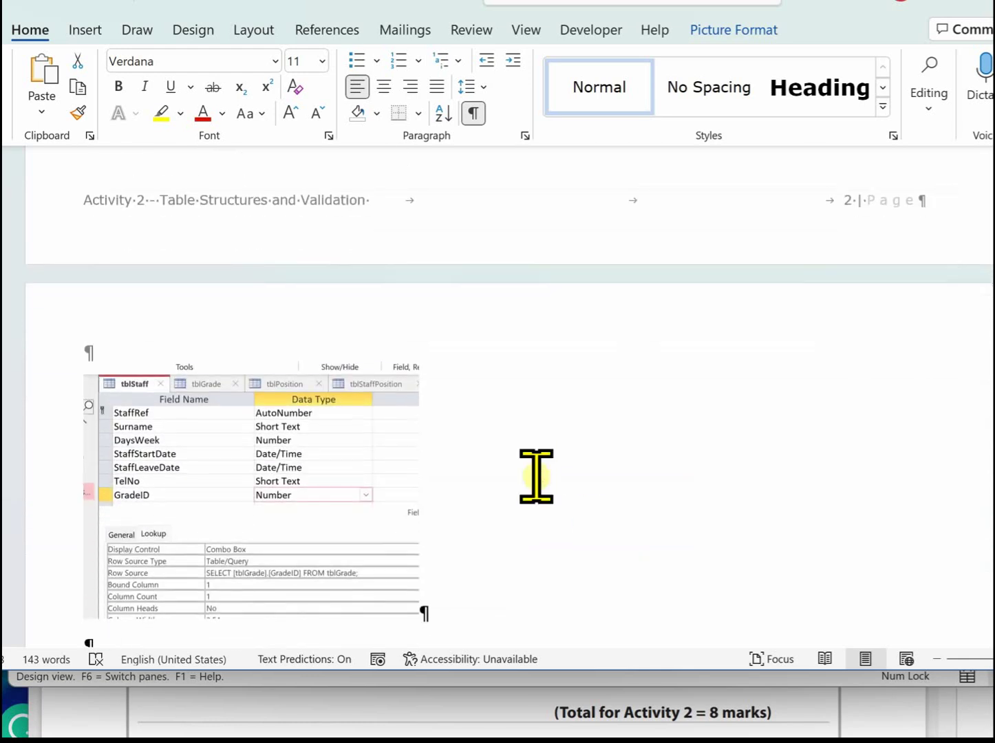
{"action": "scroll", "coordinate": [536, 476], "scroll_direction": "down", "scroll_amount": 2}
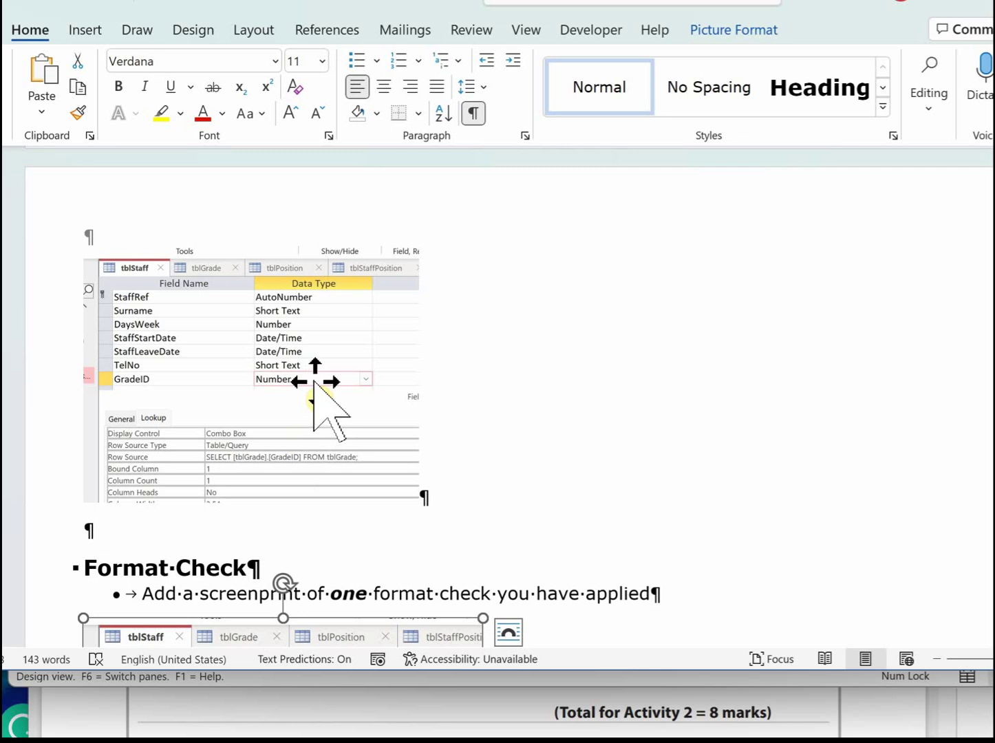
{"action": "scroll", "coordinate": [412, 410], "scroll_direction": "up", "scroll_amount": 7}
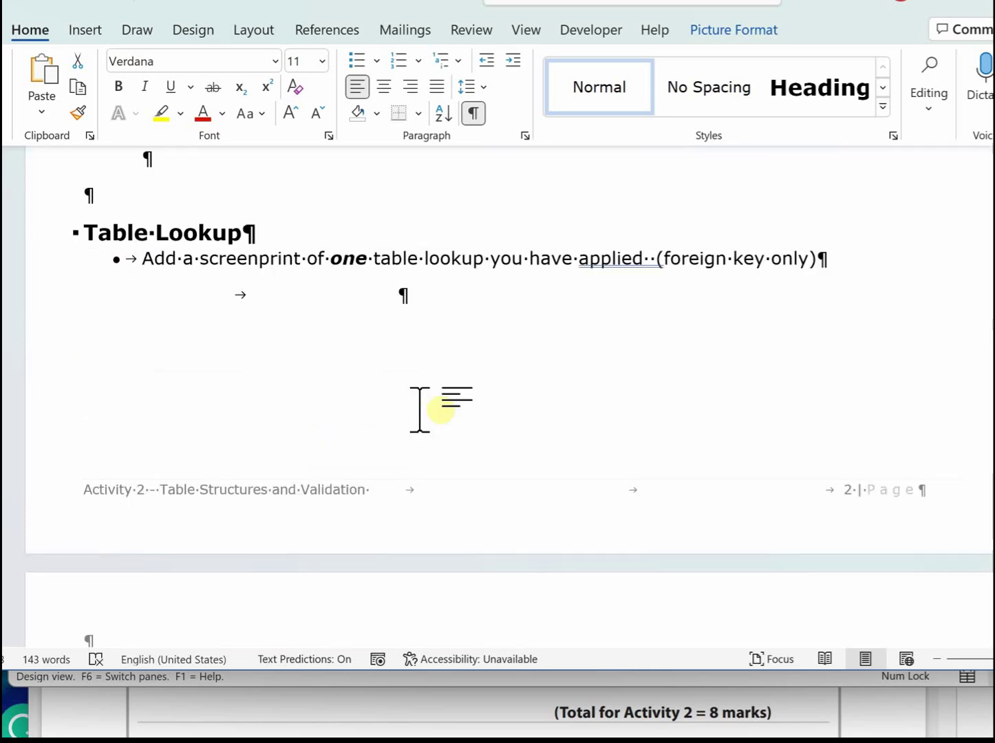
{"action": "scroll", "coordinate": [420, 410], "scroll_direction": "down", "scroll_amount": 7}
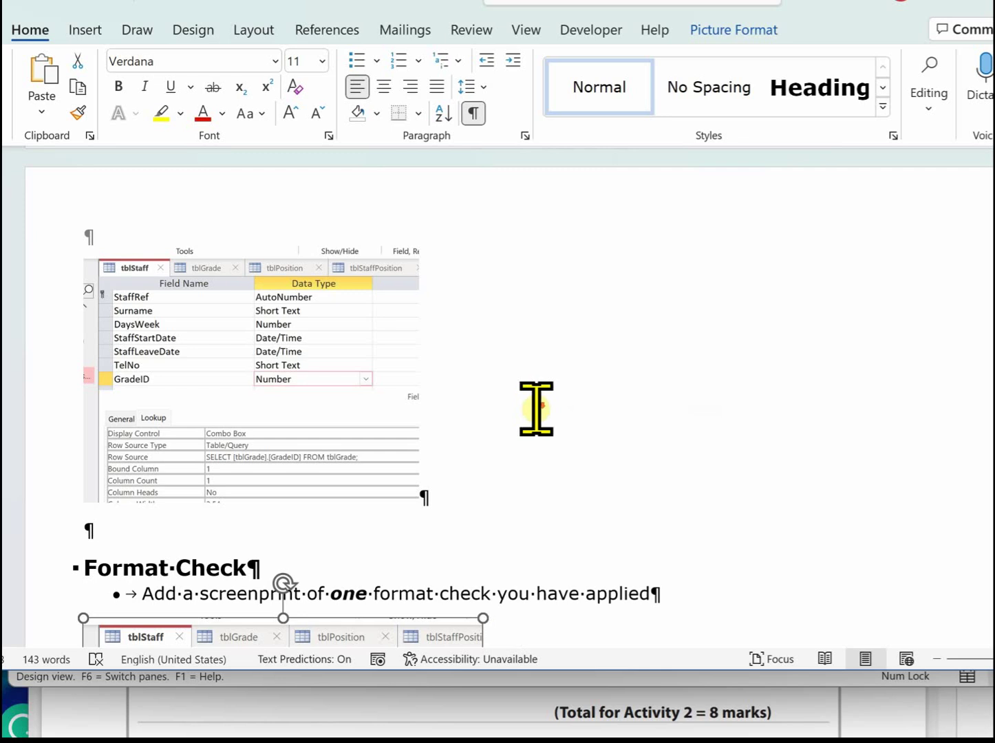
{"action": "scroll", "coordinate": [536, 408], "scroll_direction": "down", "scroll_amount": 5}
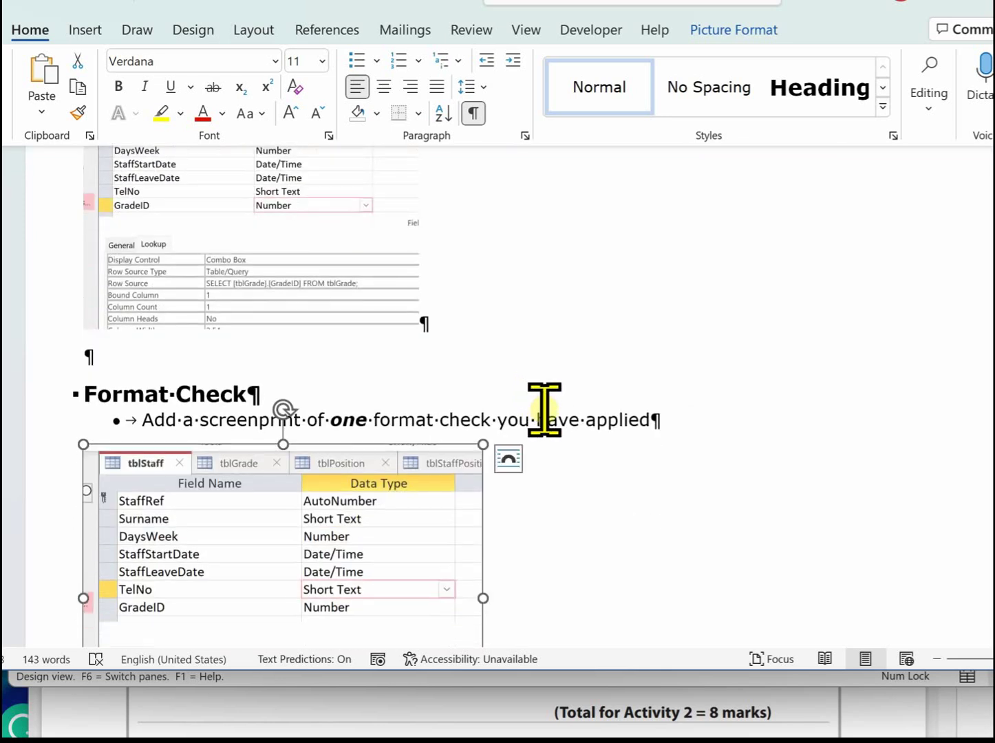
{"action": "scroll", "coordinate": [547, 408], "scroll_direction": "down", "scroll_amount": 1}
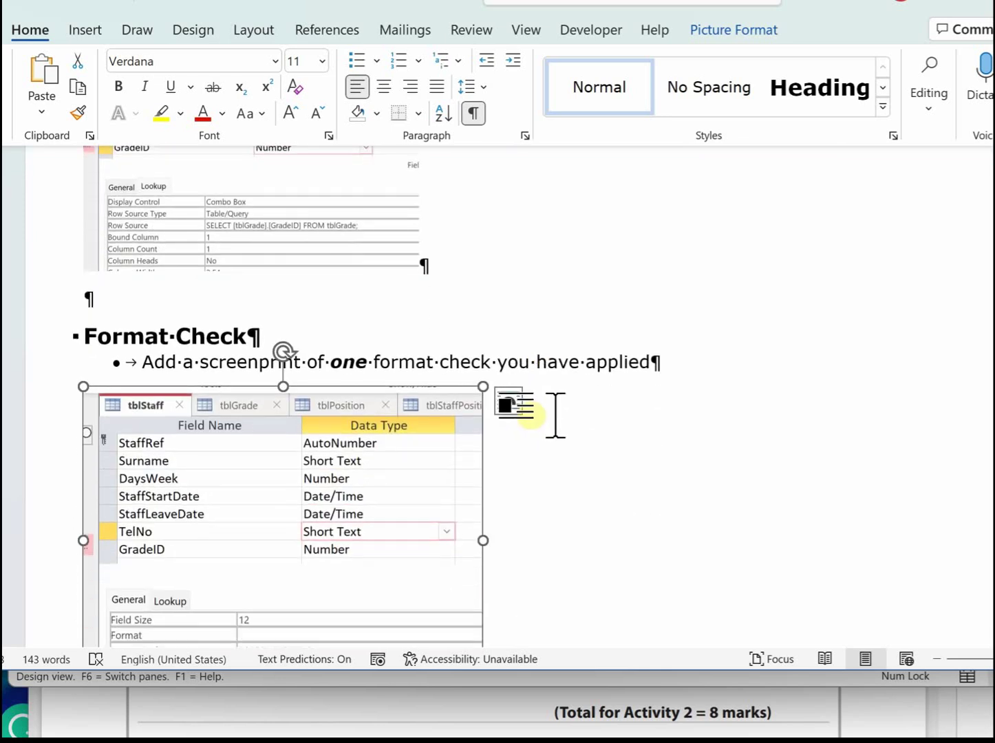
{"action": "scroll", "coordinate": [533, 414], "scroll_direction": "down", "scroll_amount": 3}
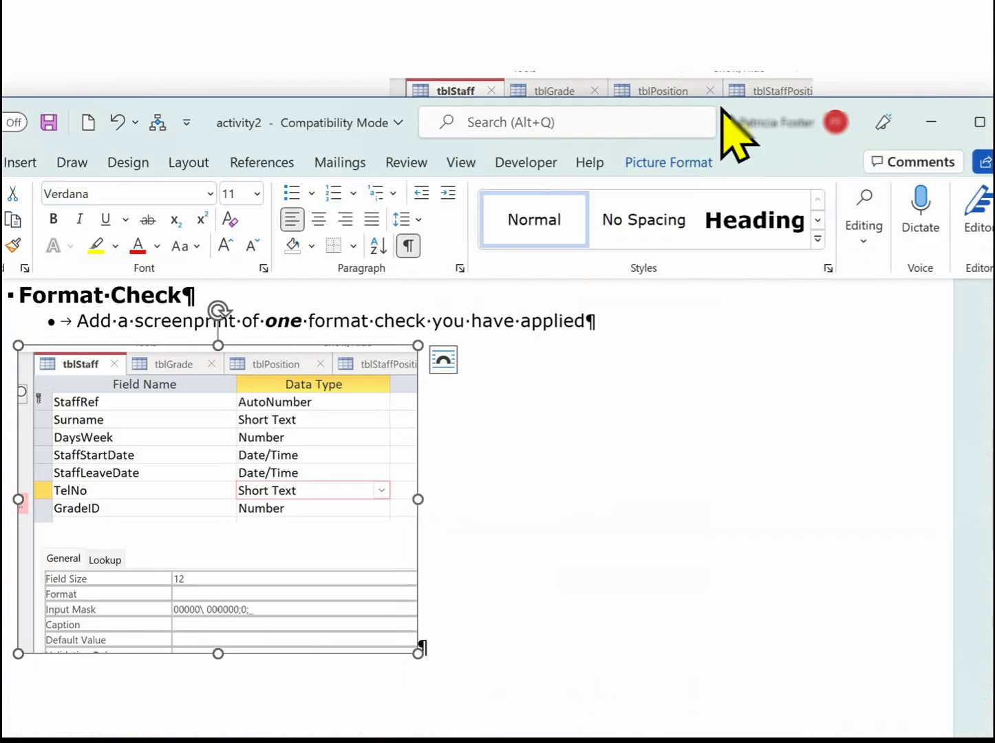
{"action": "key", "text": "alt+Tab"}
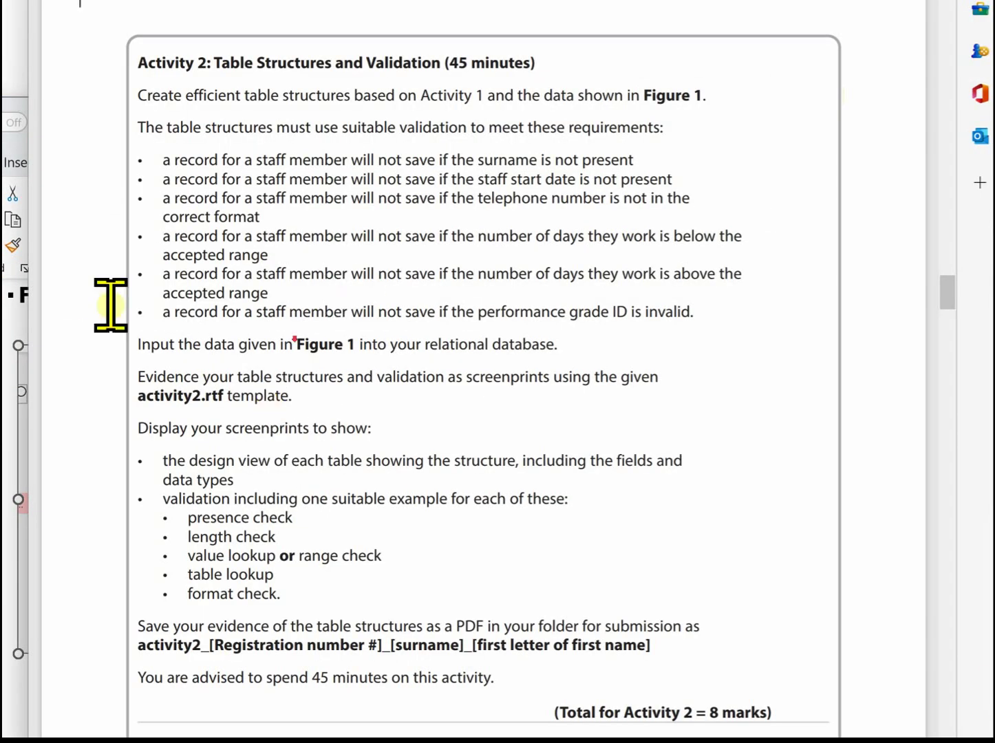
Return from the Activity 2 instructions to the Figure 1 staff data table and scan across its columns.
{"action": "scroll", "coordinate": [288, 344], "scroll_direction": "down", "scroll_amount": 5}
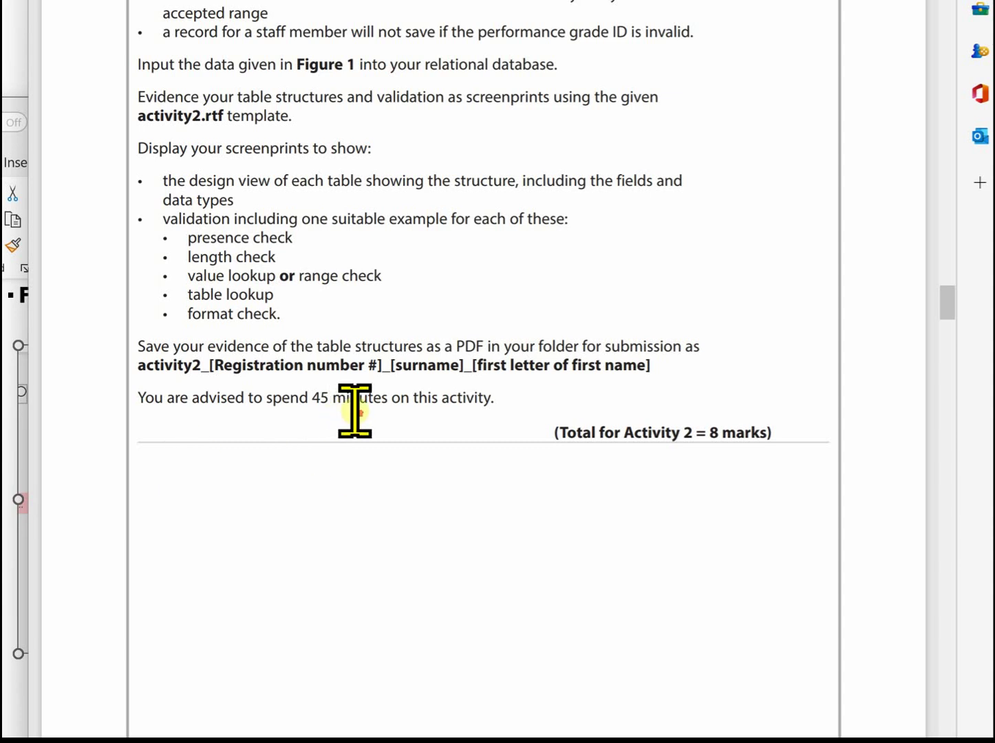
{"action": "scroll", "coordinate": [355, 411], "scroll_direction": "up", "scroll_amount": 3}
{"action": "scroll", "coordinate": [355, 411], "scroll_direction": "up", "scroll_amount": 3}
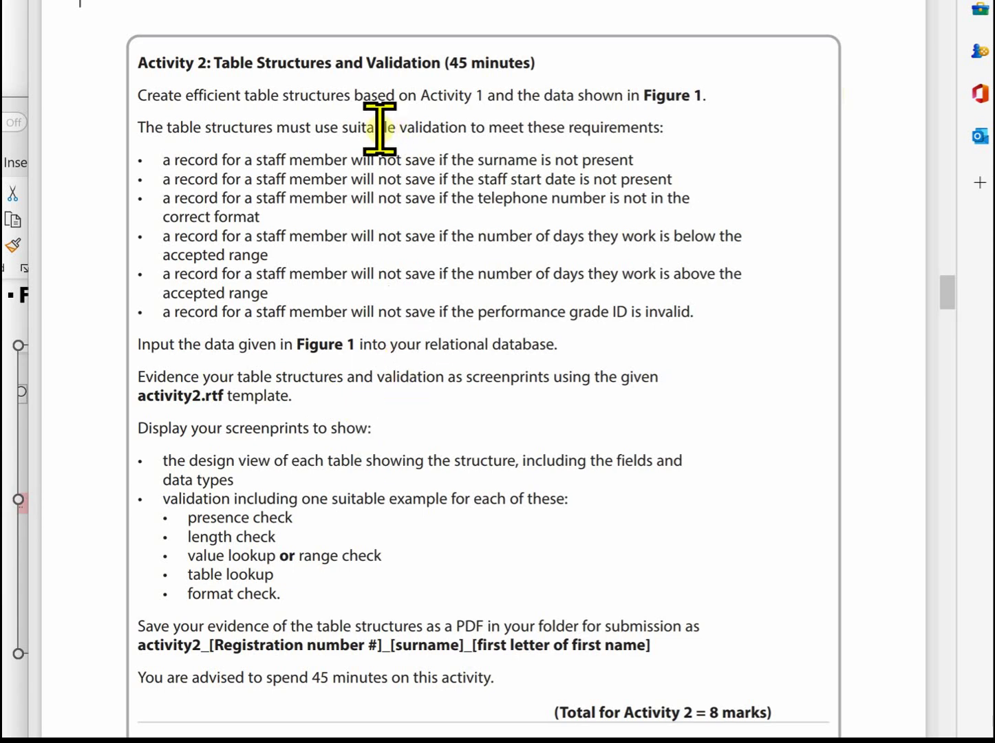
{"action": "key", "text": "Page_Up"}
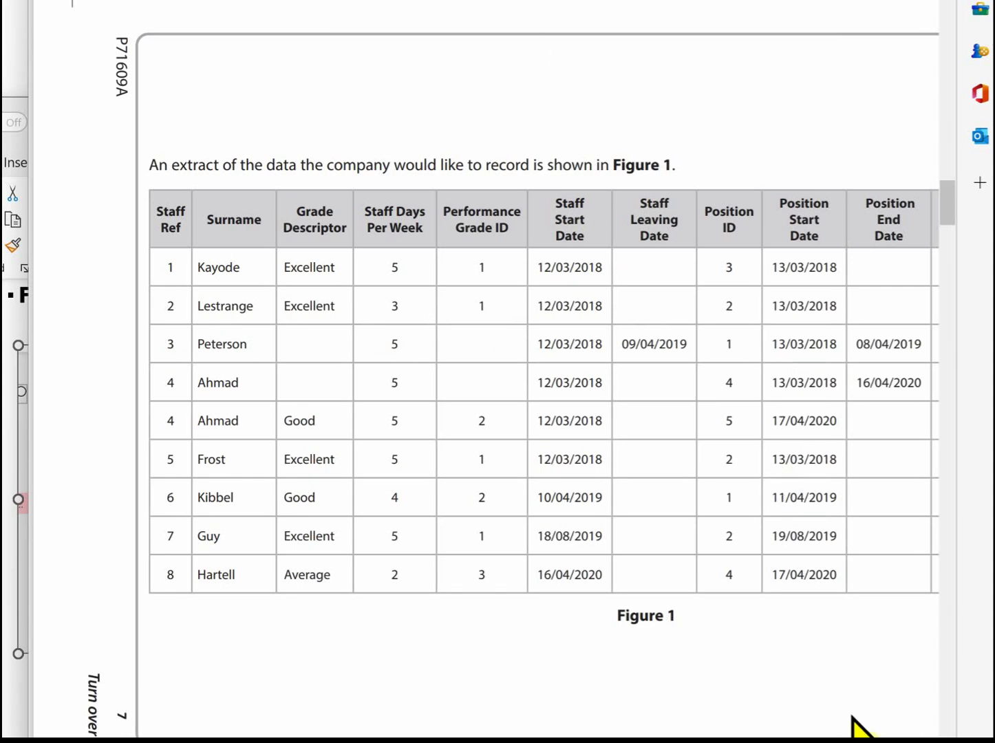
{"action": "scroll", "coordinate": [481, 385], "scroll_direction": "right", "scroll_amount": 5}
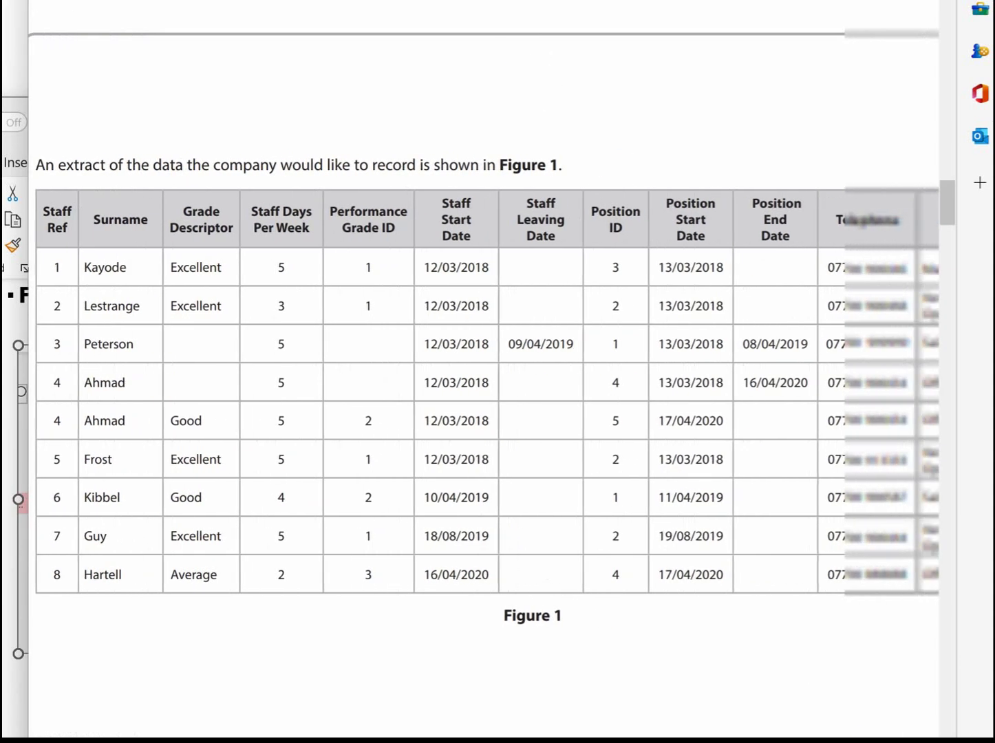
{"action": "scroll", "coordinate": [481, 385], "scroll_direction": "right", "scroll_amount": 2}
{"action": "scroll", "coordinate": [481, 385], "scroll_direction": "left", "scroll_amount": 4}
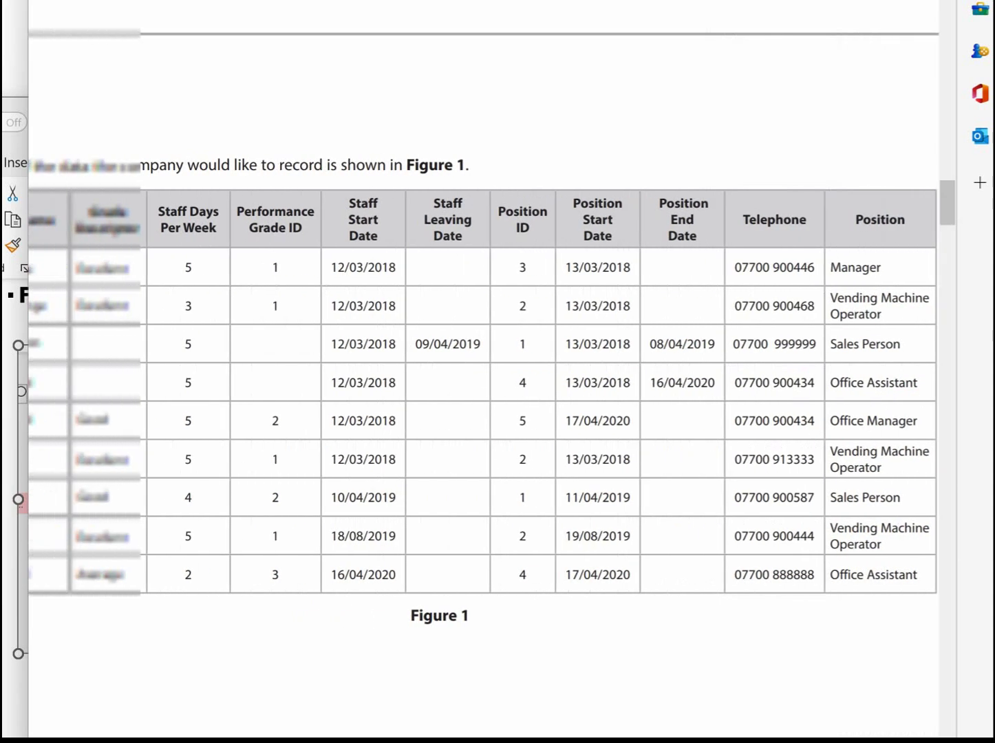
{"action": "scroll", "coordinate": [482, 385], "scroll_direction": "left", "scroll_amount": 1}
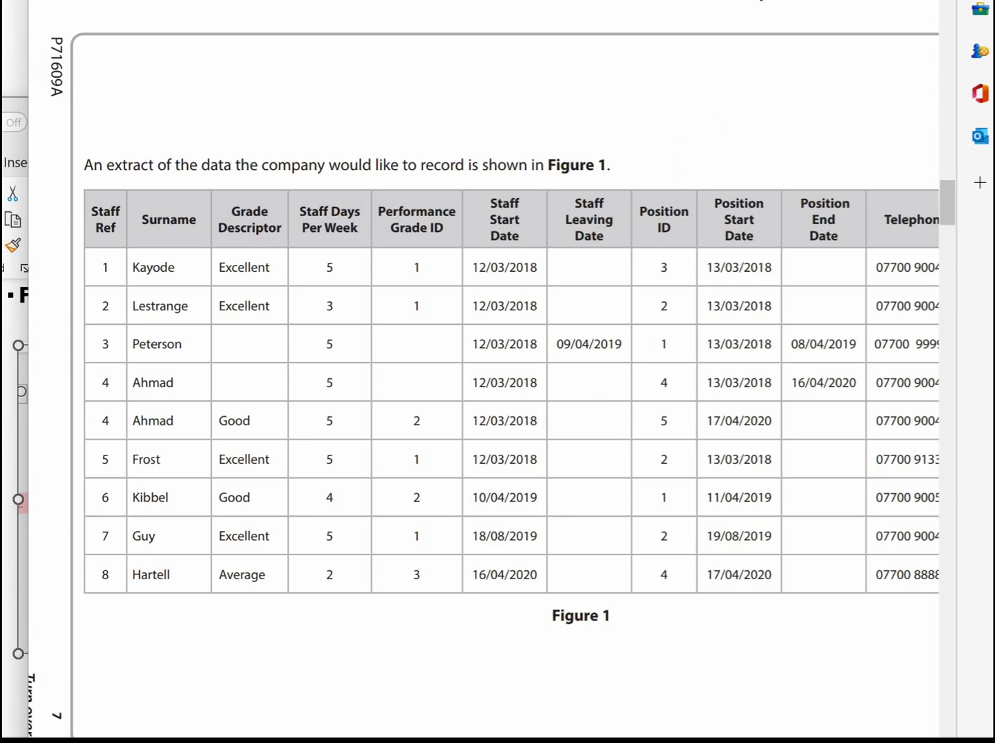
Highlight the Staff Ref, Staff Days Per Week, Staff Start Date and Staff Leaving Date headers in yellow.
{"action": "right_click", "coordinate": [738, 40]}
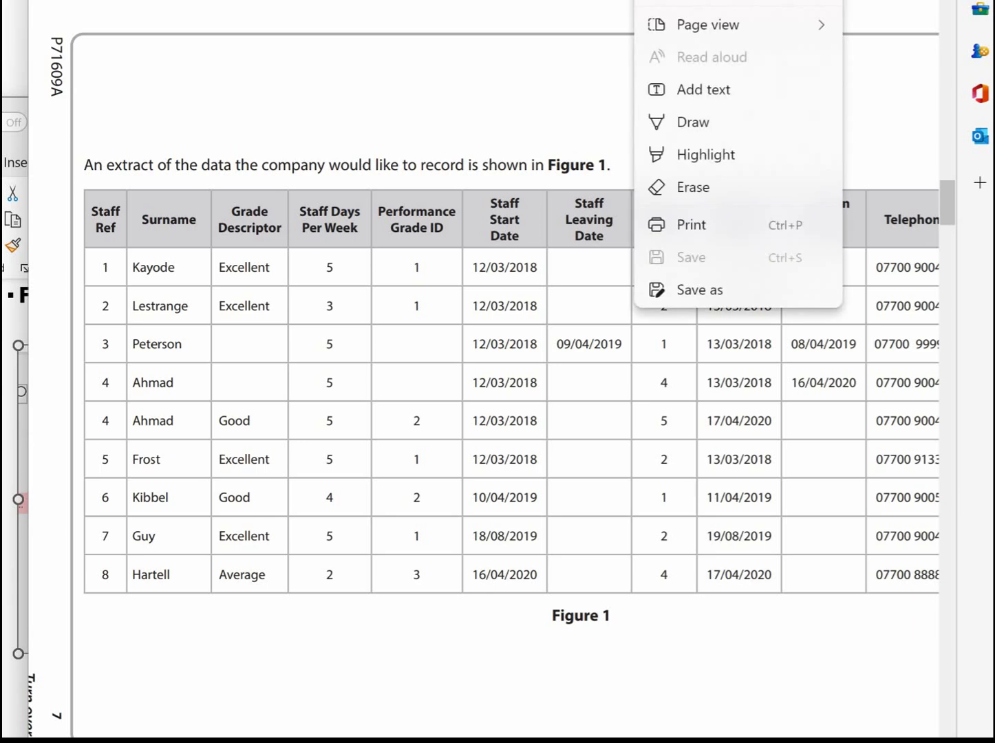
{"action": "left_click", "coordinate": [742, 153]}
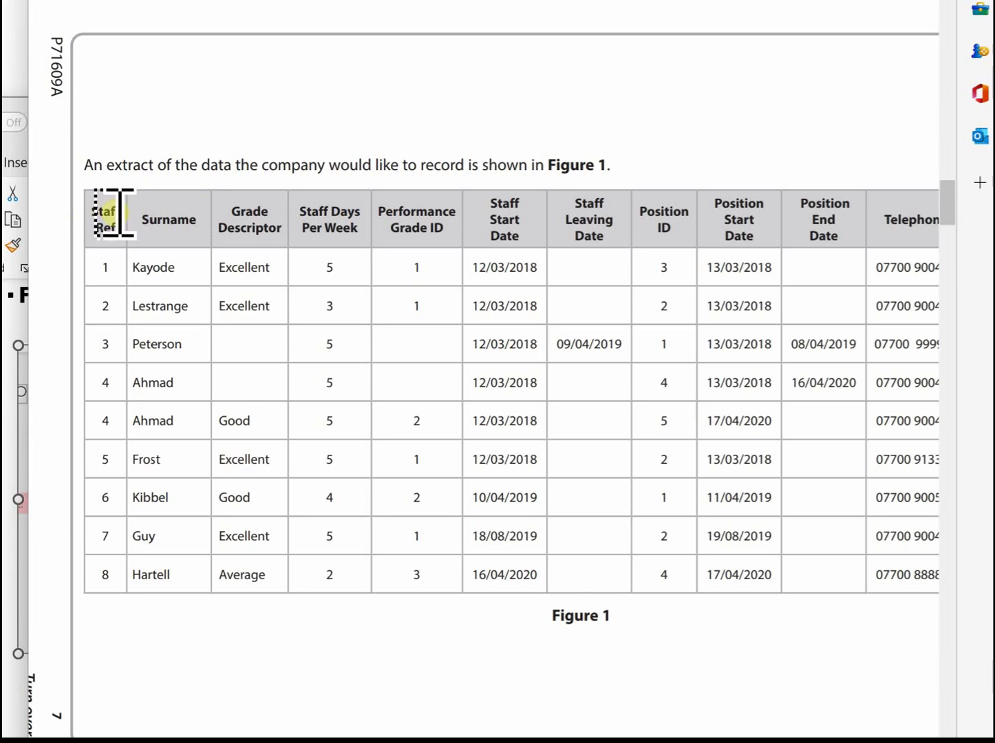
{"action": "left_click_drag", "start_coordinate": [103, 215], "coordinate": [196, 219]}
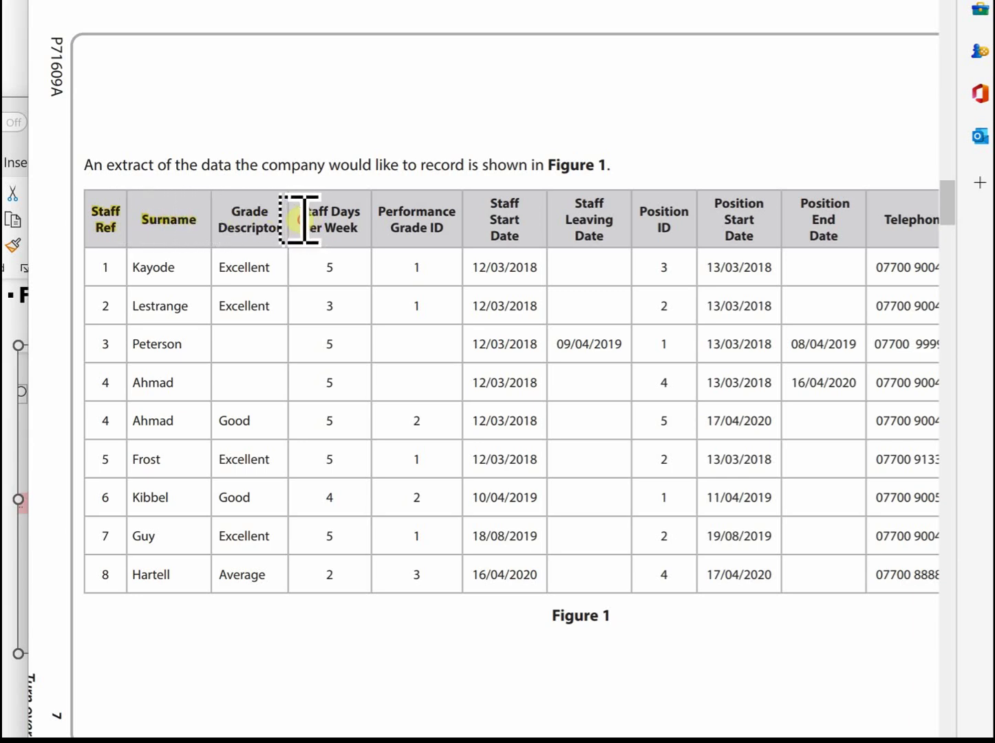
{"action": "left_click_drag", "start_coordinate": [361, 222], "coordinate": [324, 227]}
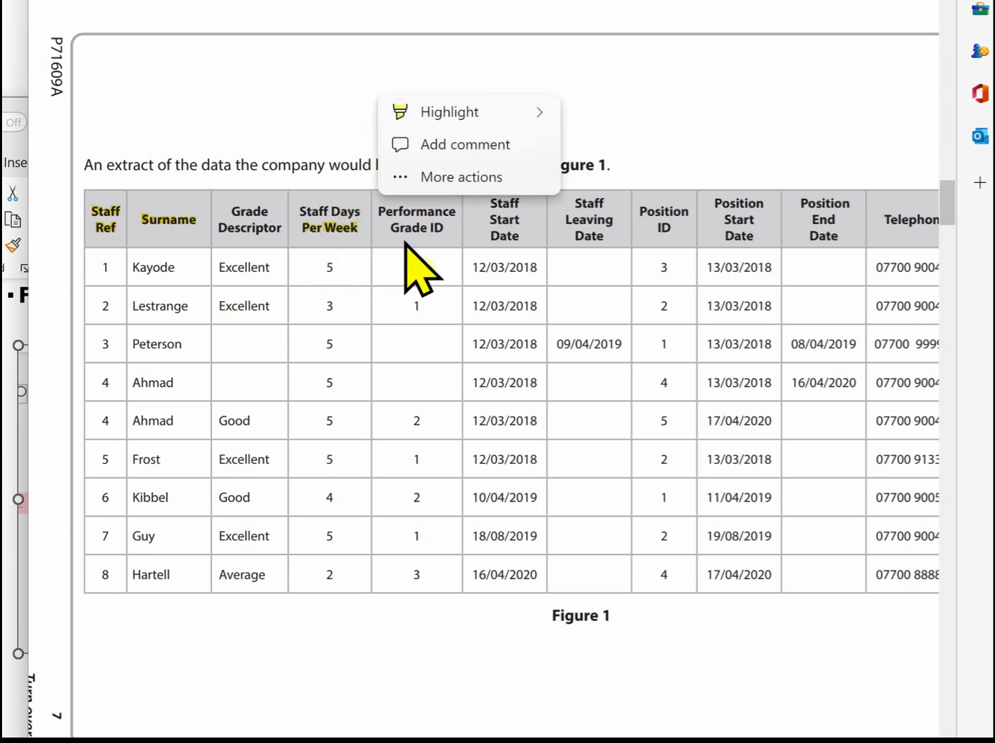
{"action": "left_click", "coordinate": [493, 215]}
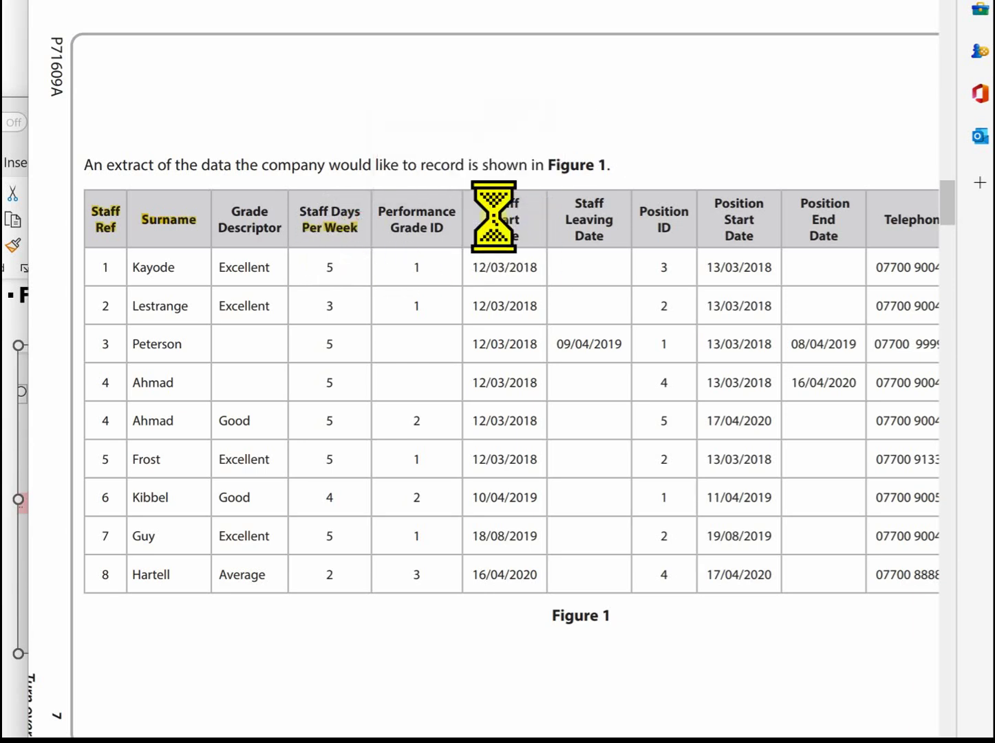
{"action": "left_click_drag", "start_coordinate": [476, 217], "coordinate": [542, 218]}
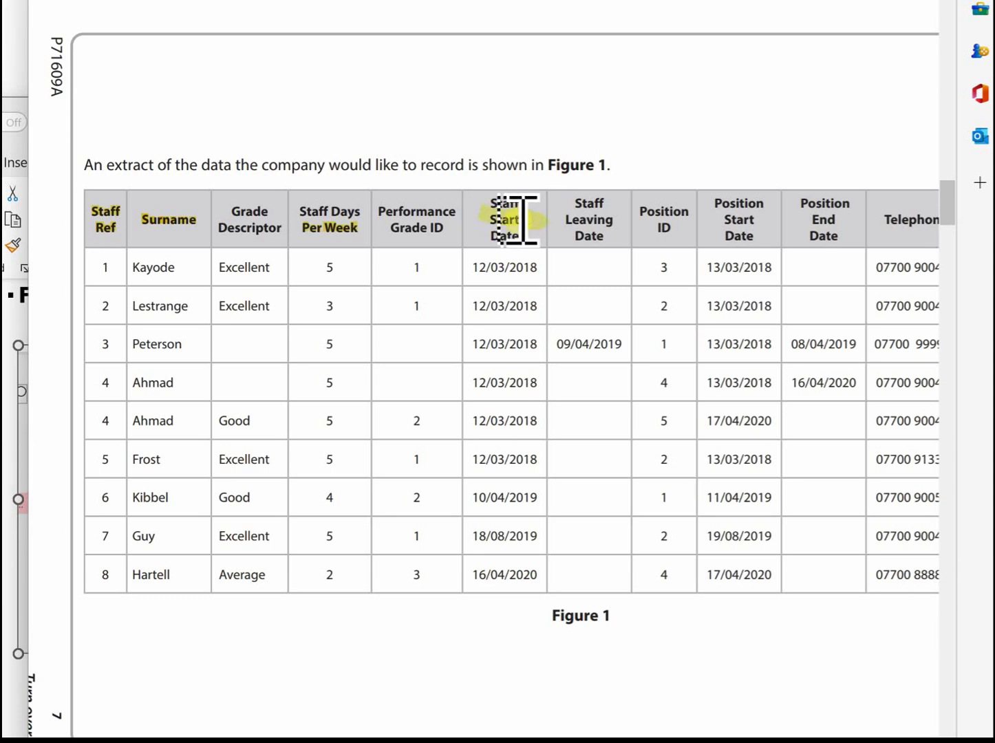
{"action": "left_click_drag", "start_coordinate": [567, 220], "coordinate": [626, 216]}
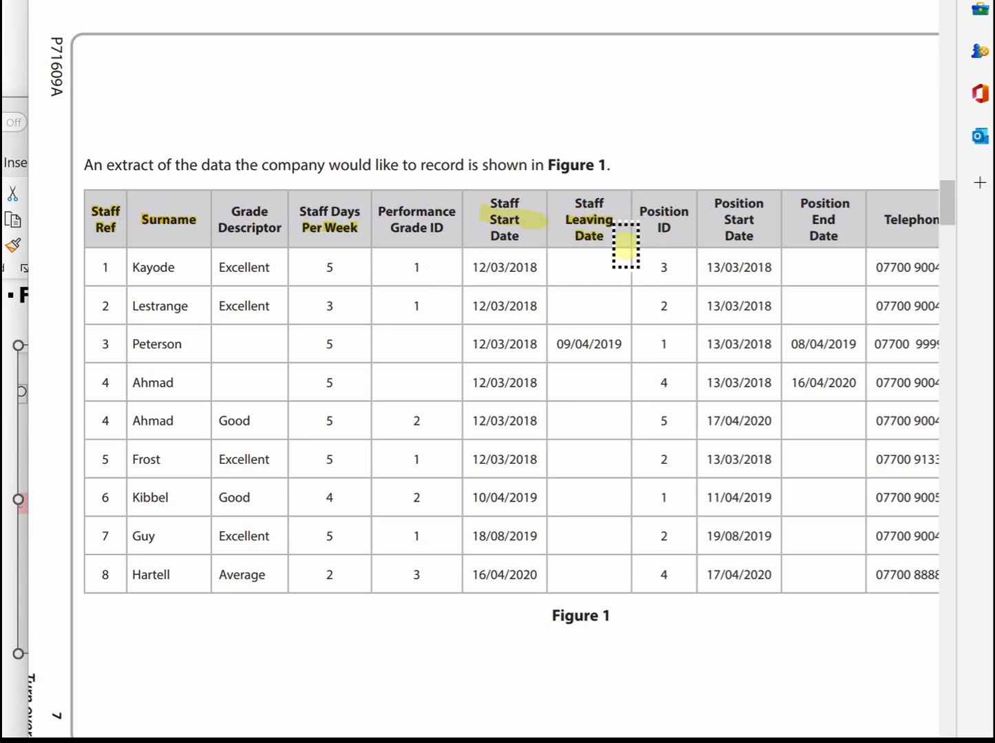
Highlight the Telephone and Performance Grade ID column headers in yellow.
{"action": "mouse_move", "coordinate": [557, 739]}
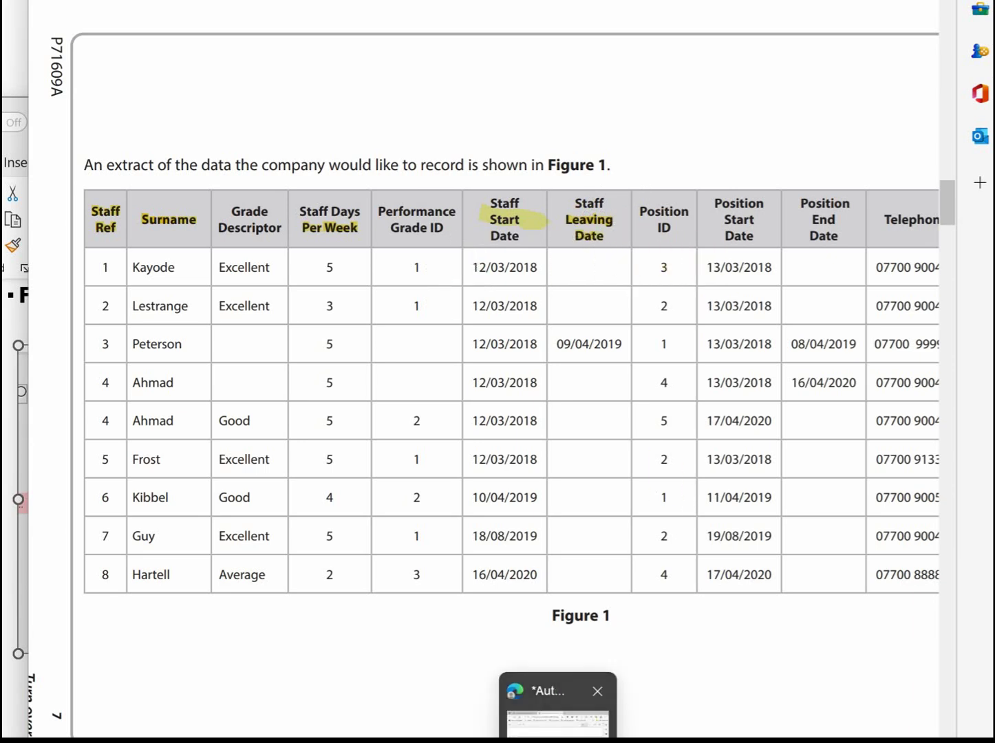
{"action": "scroll", "coordinate": [481, 392], "scroll_direction": "right", "scroll_amount": 5}
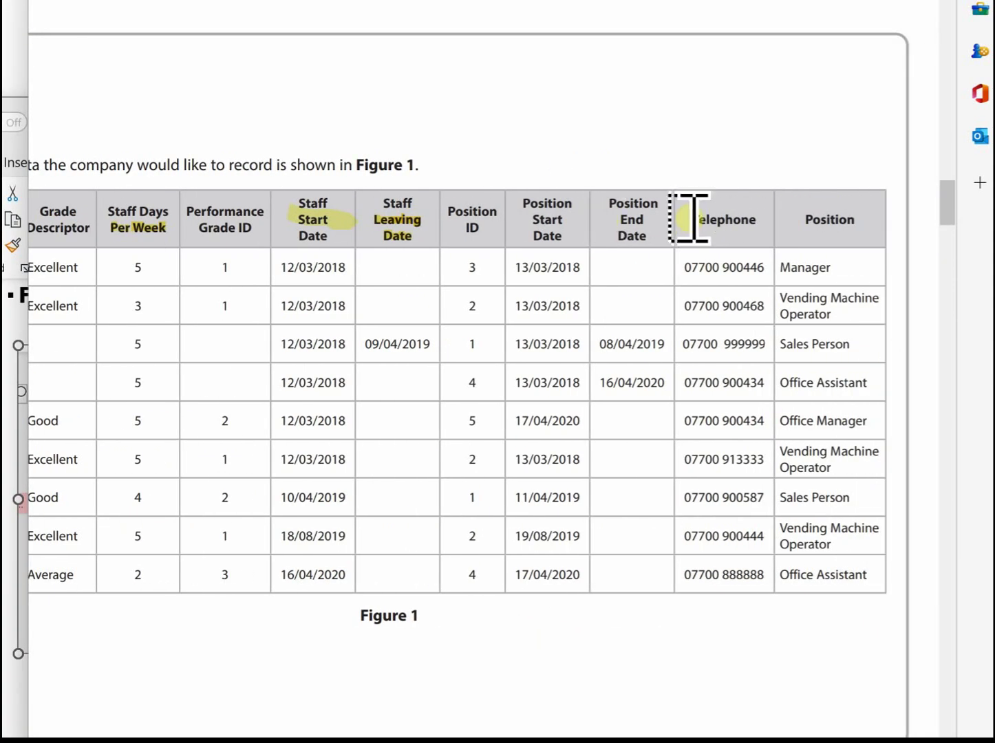
{"action": "left_click_drag", "start_coordinate": [683, 219], "coordinate": [703, 219]}
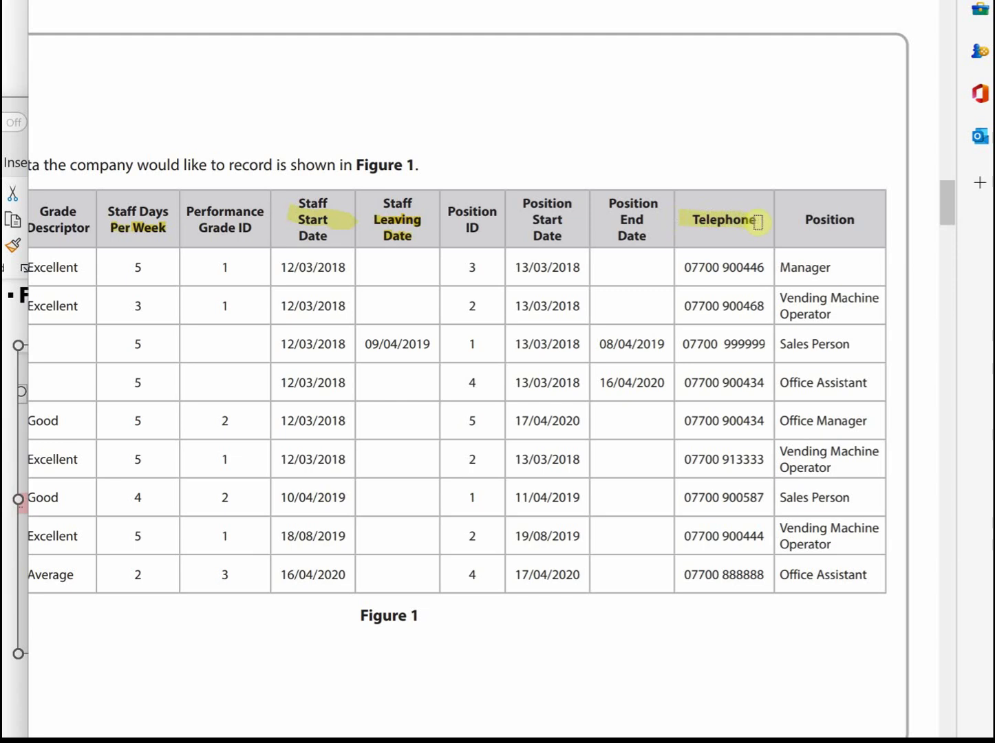
{"action": "left_click_drag", "start_coordinate": [763, 221], "coordinate": [763, 222]}
{"action": "scroll", "coordinate": [472, 268], "scroll_direction": "left", "scroll_amount": 1}
{"action": "scroll", "coordinate": [481, 393], "scroll_direction": "left", "scroll_amount": 5}
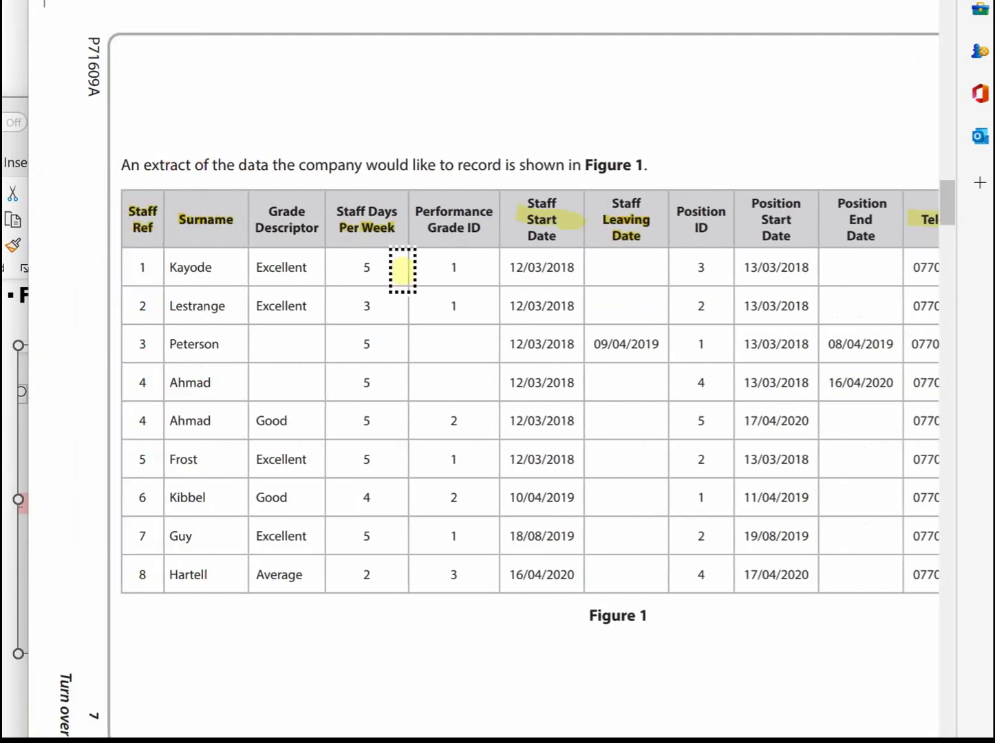
{"action": "left_click_drag", "start_coordinate": [453, 238], "coordinate": [461, 242]}
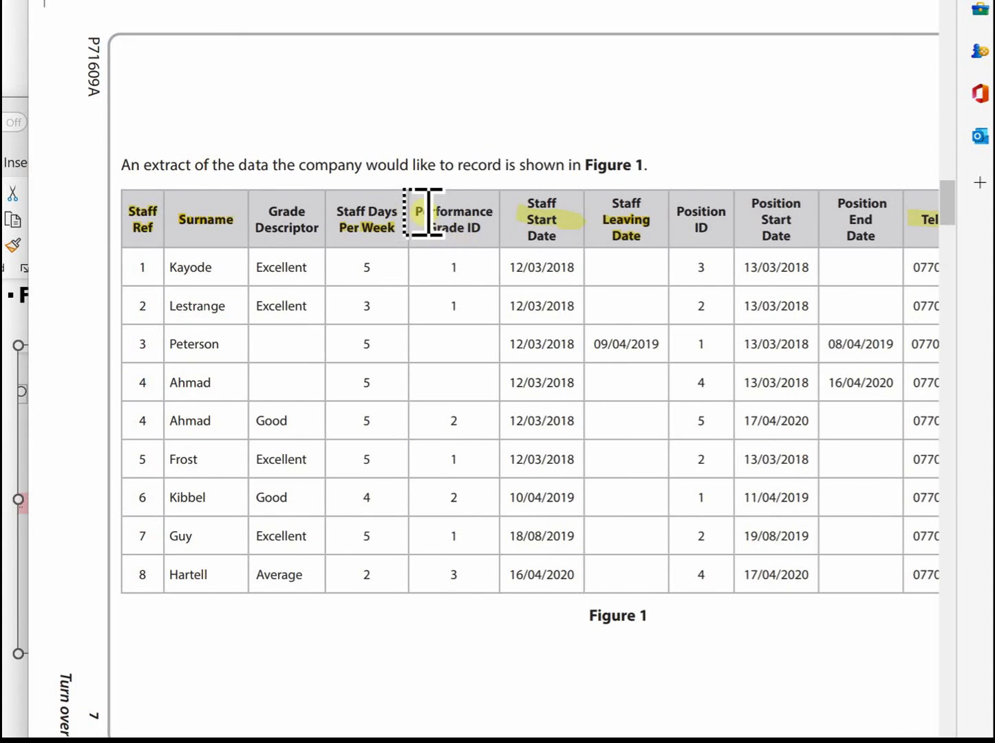
{"action": "left_click", "coordinate": [412, 199]}
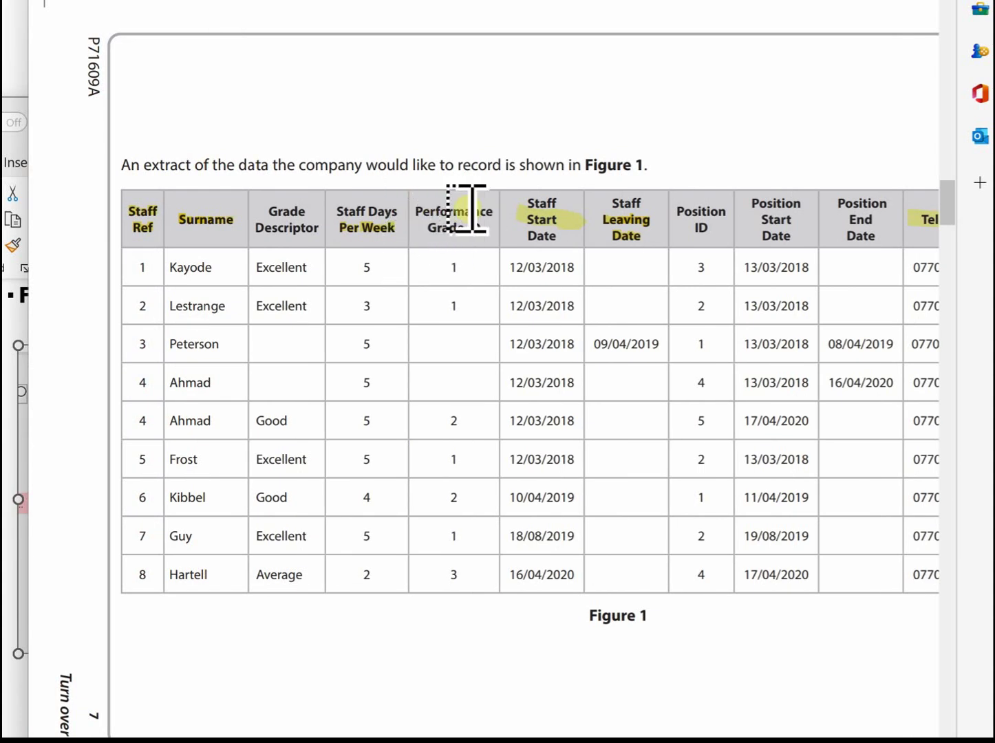
{"action": "mouse_move", "coordinate": [478, 237]}
{"action": "left_mouse_down"}
{"action": "mouse_move", "coordinate": [417, 215]}
{"action": "mouse_move", "coordinate": [492, 222]}
{"action": "left_mouse_up"}
{"action": "left_click", "coordinate": [510, 405]}
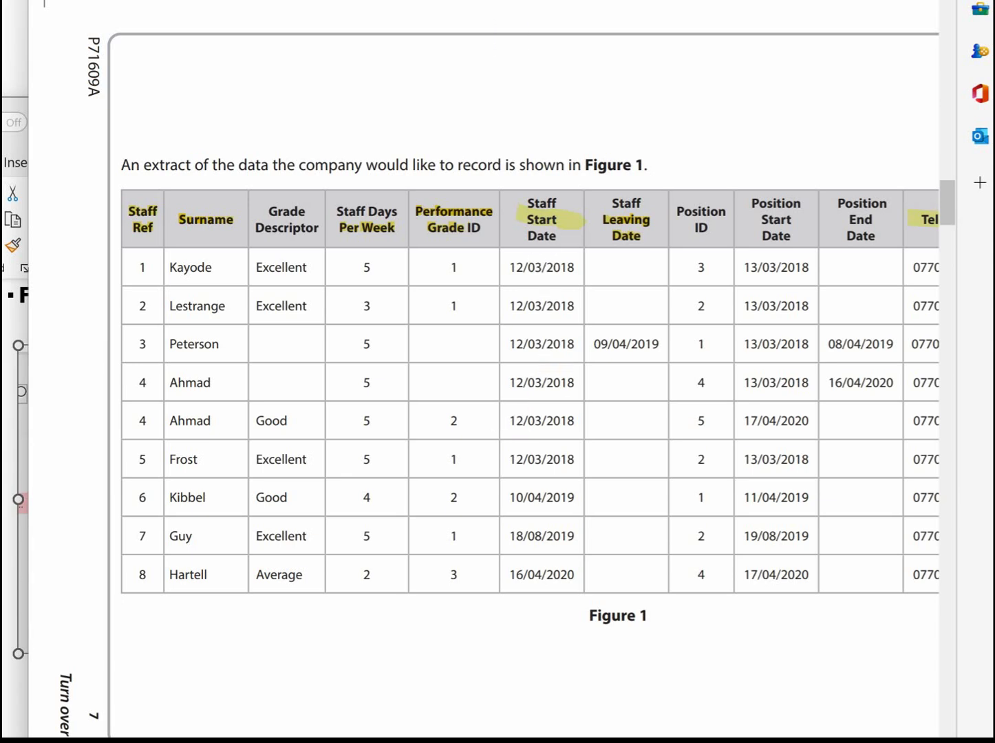
Switch the highlighter to pink and mark the Position ID and Position headers.
{"action": "left_click", "coordinate": [715, 3]}
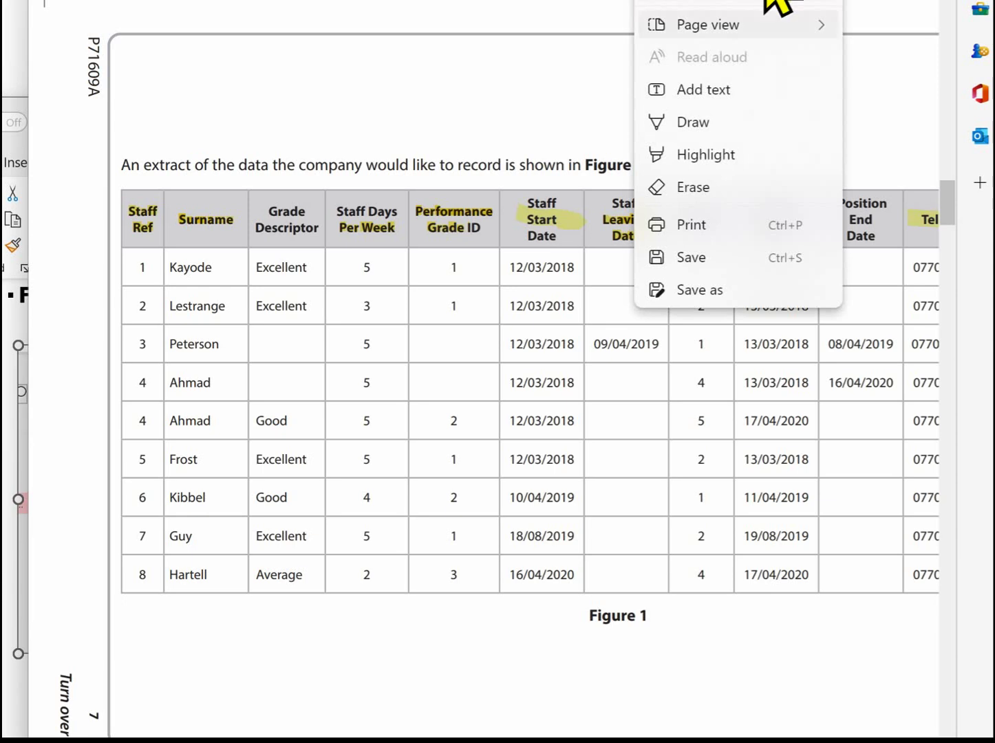
{"action": "left_click", "coordinate": [710, 148]}
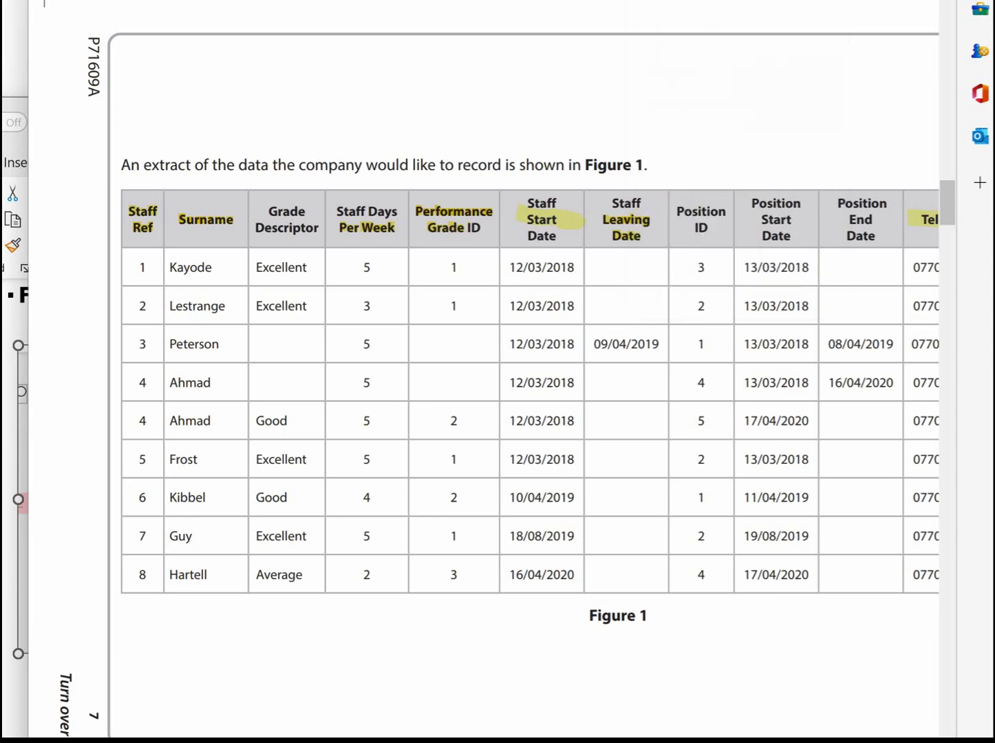
{"action": "left_click", "coordinate": [715, 3]}
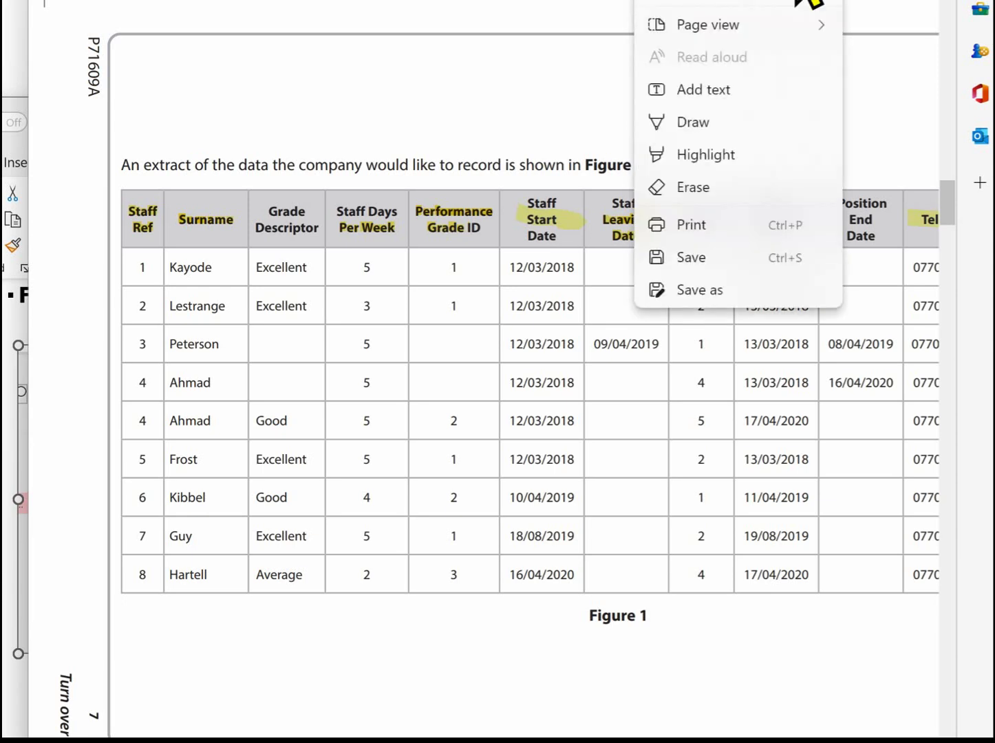
{"action": "left_click", "coordinate": [712, 146]}
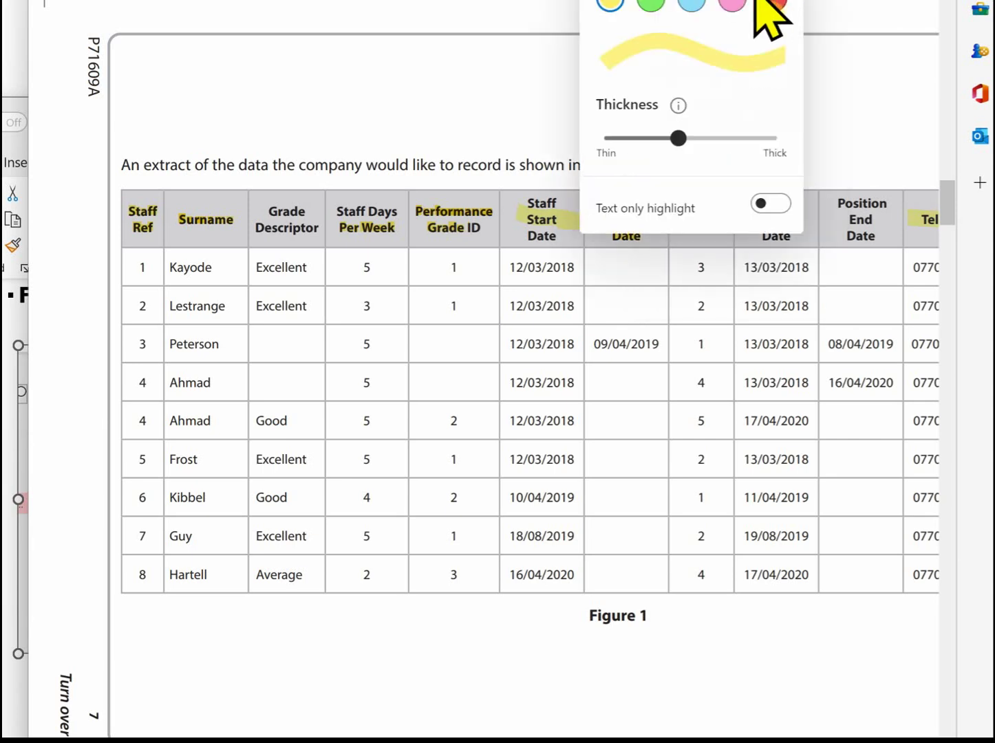
{"action": "left_click", "coordinate": [731, 6]}
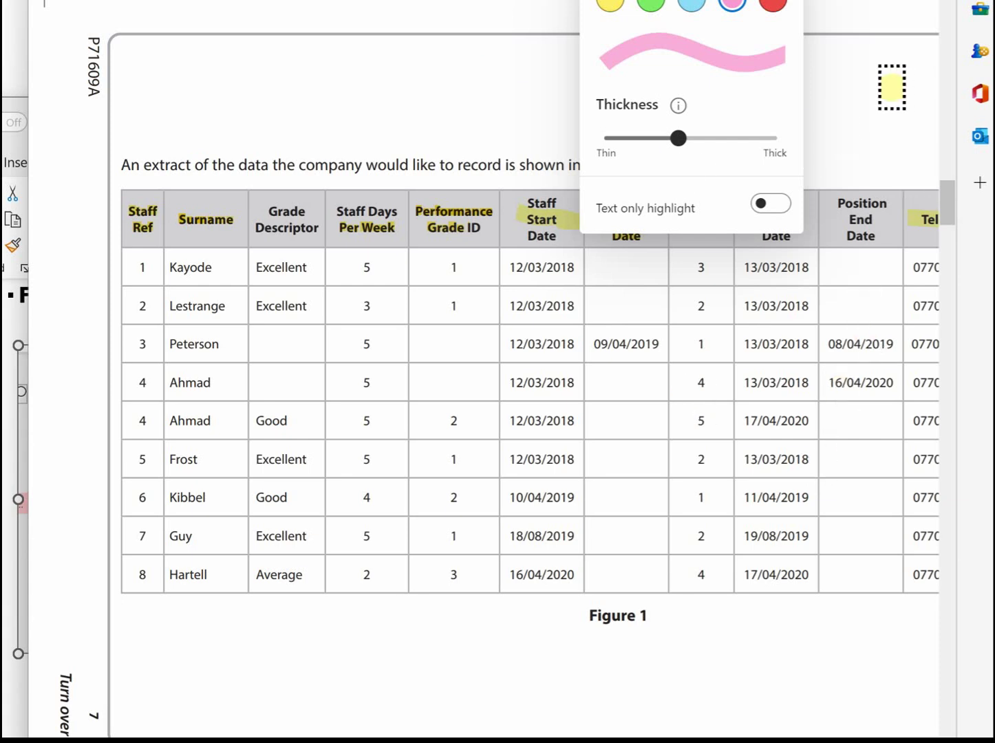
{"action": "left_click", "coordinate": [891, 86]}
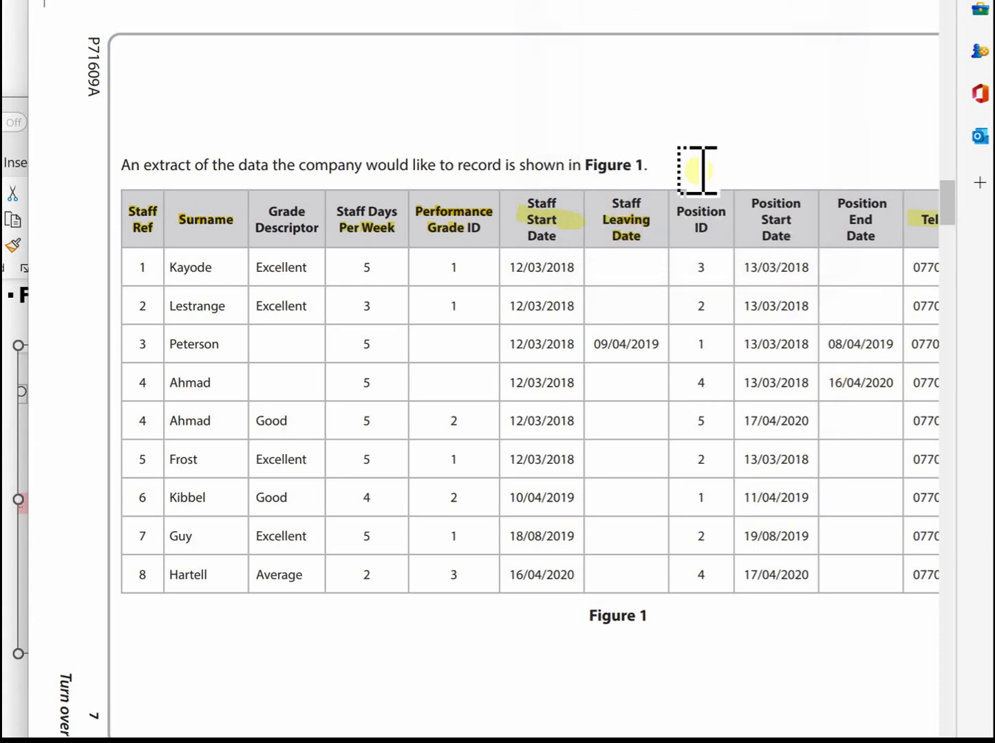
{"action": "mouse_move", "coordinate": [666, 211]}
{"action": "left_mouse_down"}
{"action": "mouse_move", "coordinate": [719, 210]}
{"action": "mouse_move", "coordinate": [686, 210]}
{"action": "left_mouse_up"}
{"action": "scroll", "coordinate": [657, 461], "scroll_direction": "right", "scroll_amount": 5}
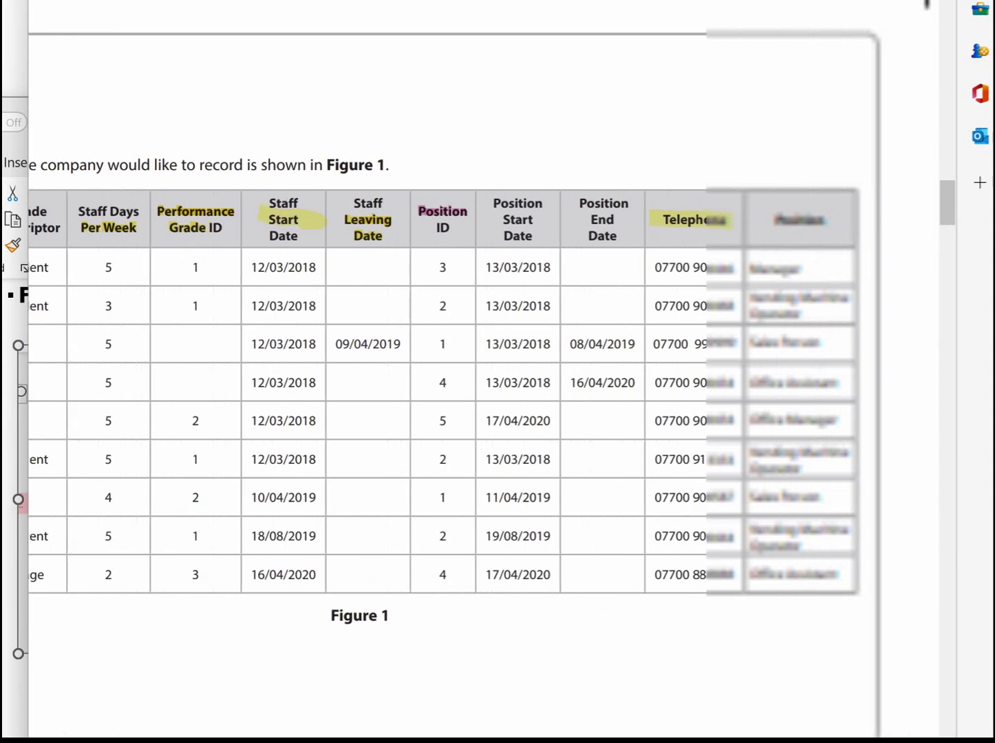
{"action": "left_click_drag", "start_coordinate": [715, 218], "coordinate": [812, 220]}
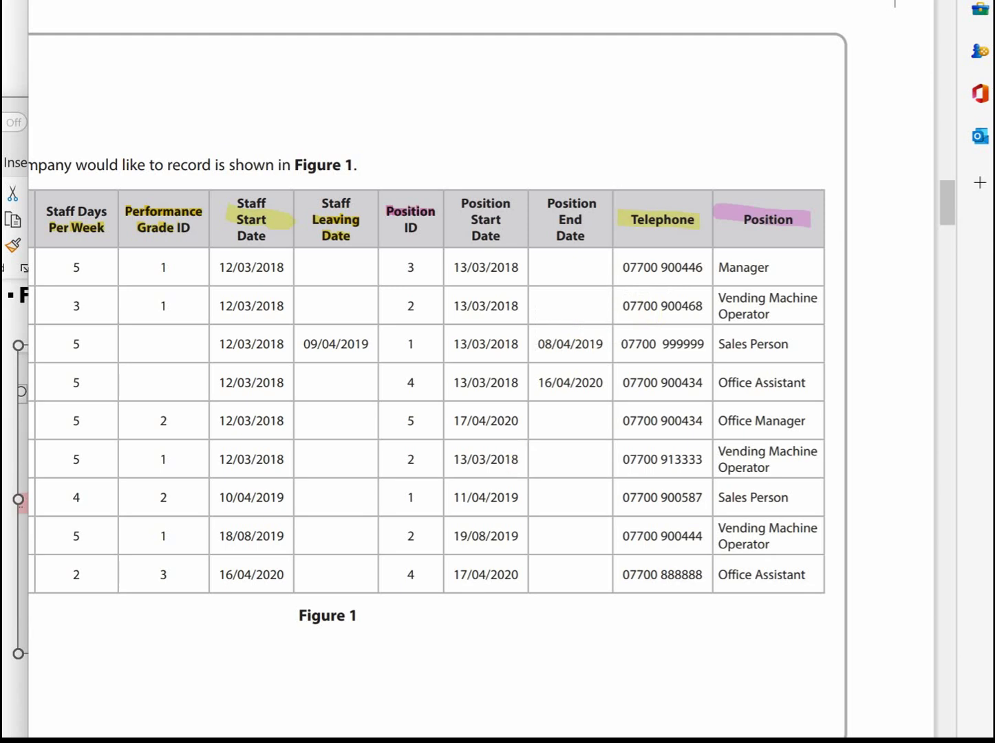
{"action": "scroll", "coordinate": [481, 385], "scroll_direction": "left", "scroll_amount": 5}
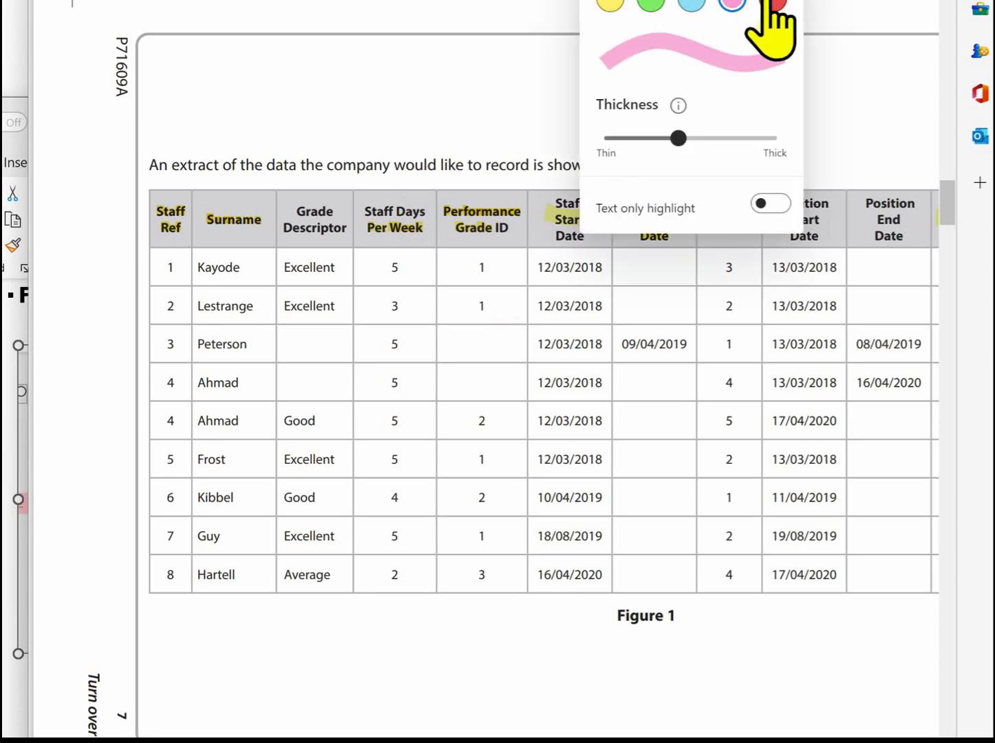
Switch to green and highlight row 1's Performance Grade ID and Excellent grade.
{"action": "left_click", "coordinate": [652, 4]}
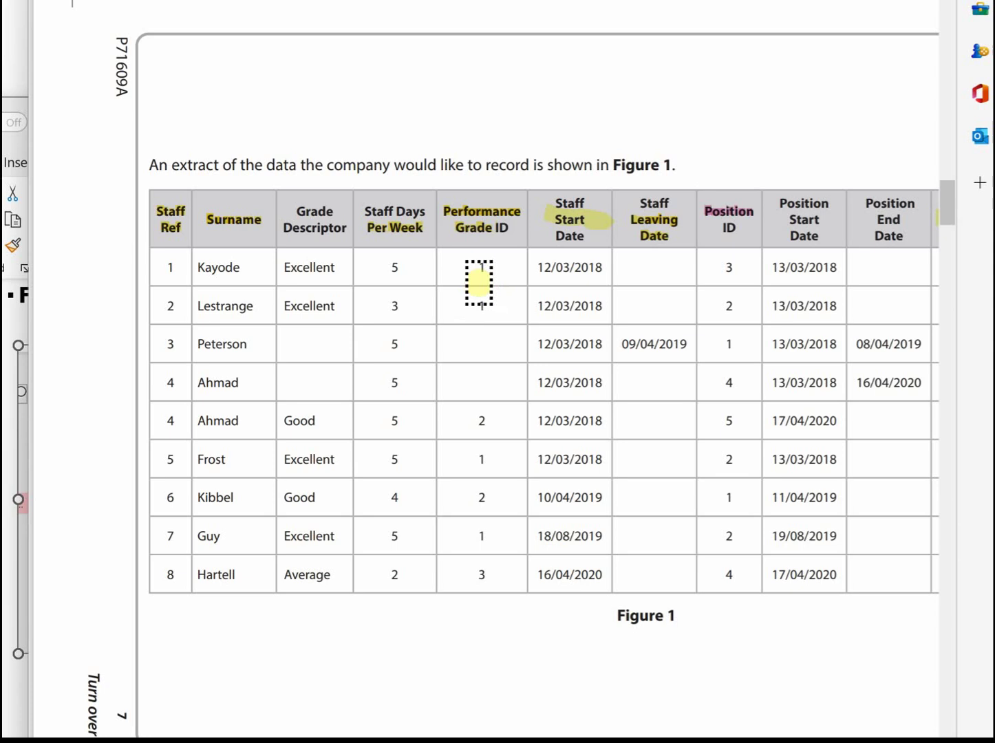
{"action": "left_click_drag", "start_coordinate": [441, 258], "coordinate": [519, 267]}
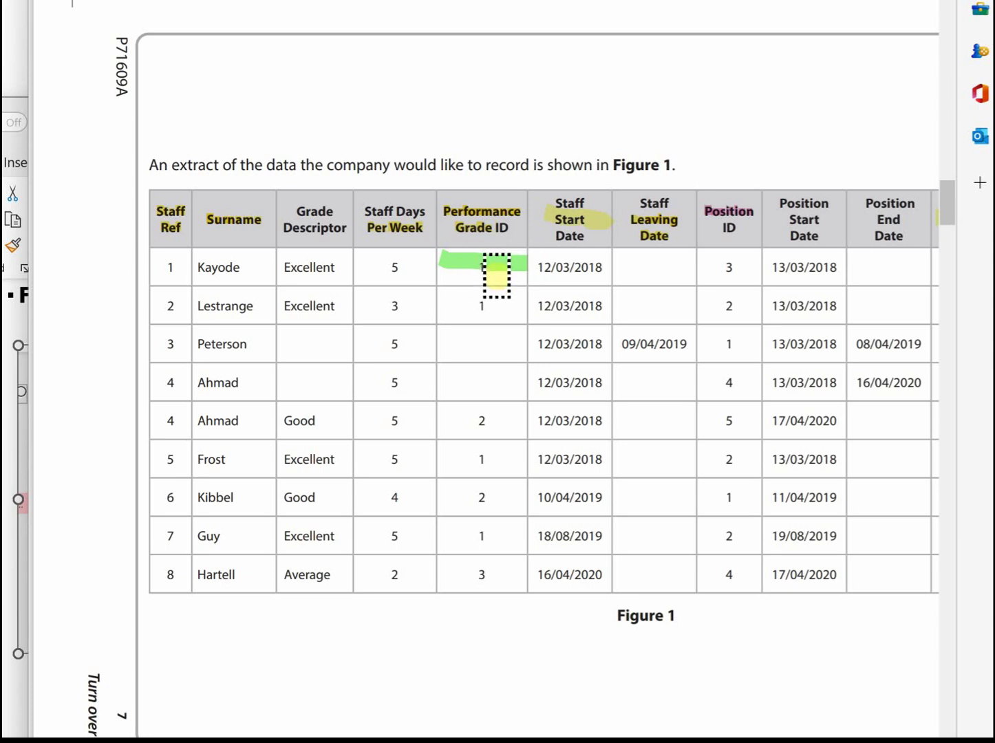
{"action": "left_click_drag", "start_coordinate": [293, 267], "coordinate": [368, 273]}
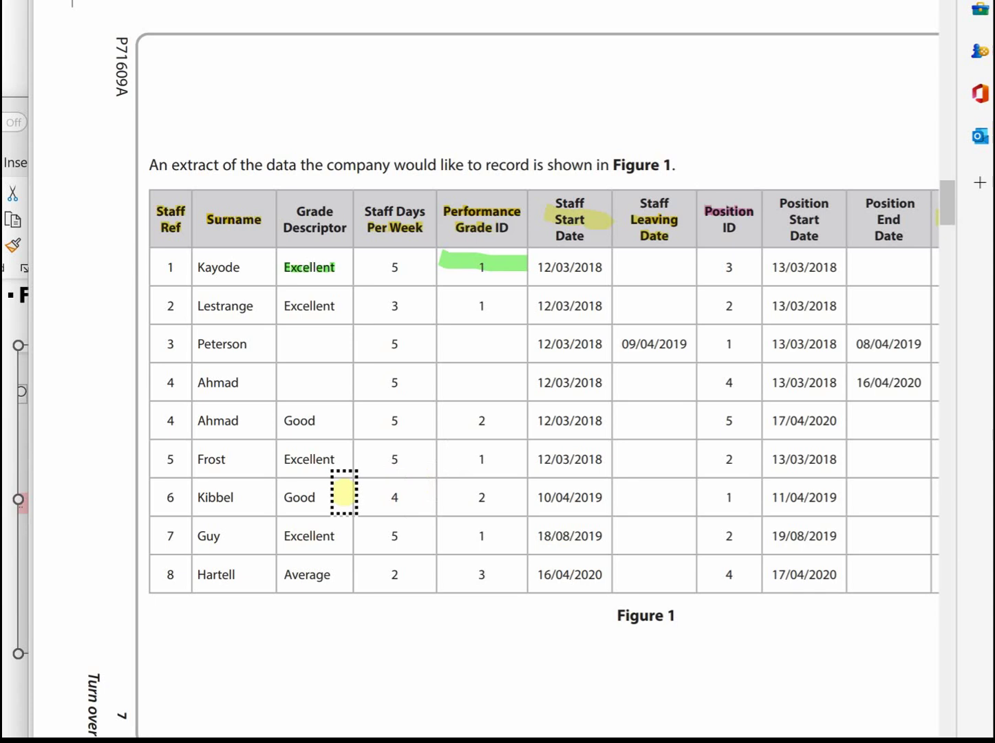
Delete the stray yellow ink mark from the Figure 1 table.
{"action": "key", "text": "Delete"}
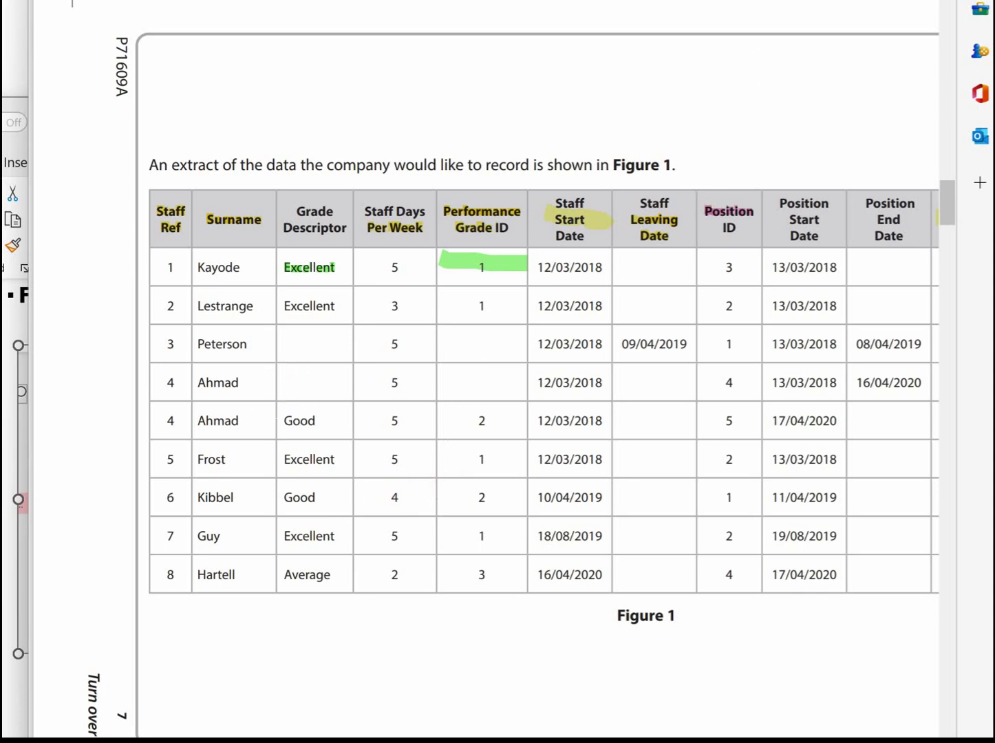
{"action": "key", "text": "ctrl+z"}
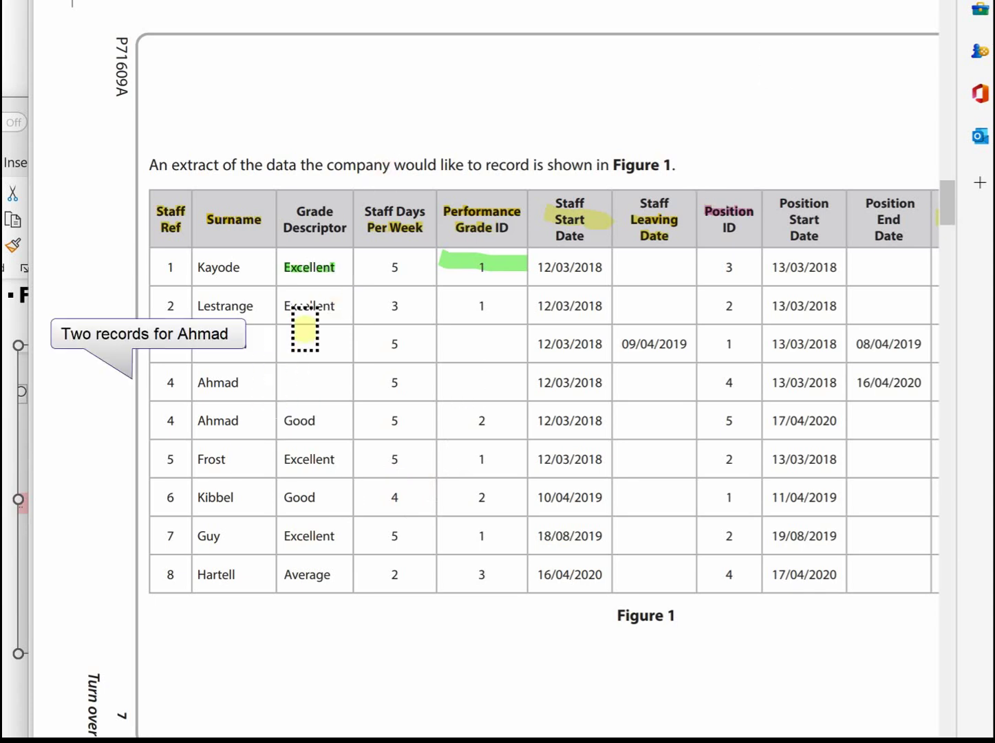
{"action": "mouse_move", "coordinate": [294, 438]}
{"action": "left_mouse_down"}
{"action": "mouse_move", "coordinate": [258, 442]}
{"action": "mouse_move", "coordinate": [695, 466]}
{"action": "mouse_move", "coordinate": [859, 427]}
{"action": "left_mouse_up"}
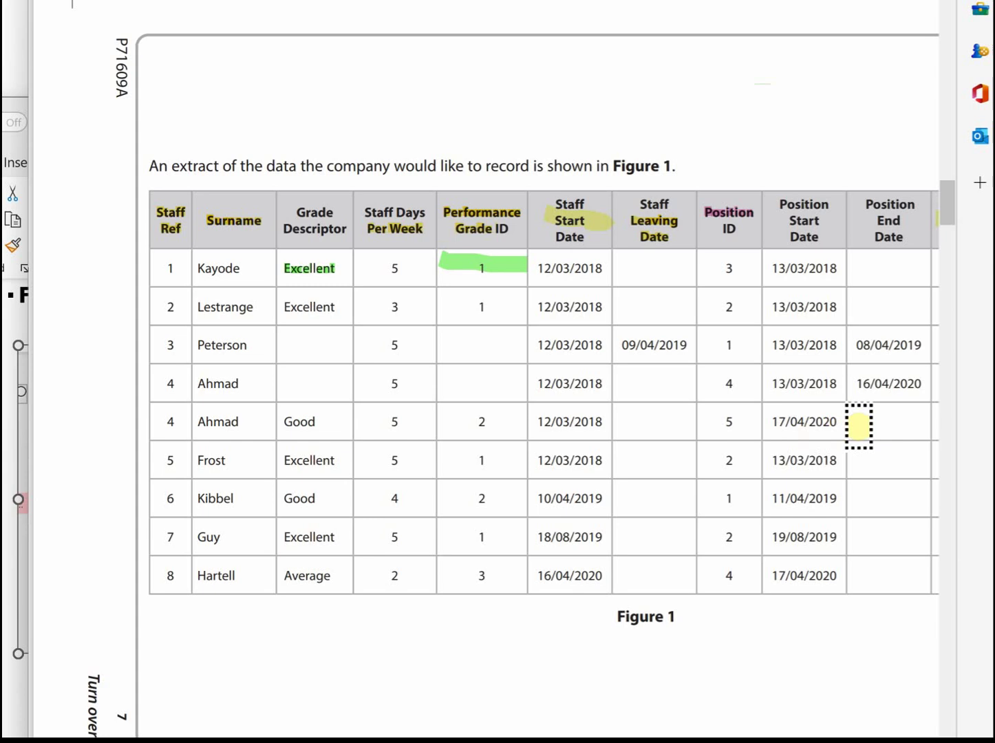
{"action": "left_click_drag", "start_coordinate": [858, 427], "coordinate": [798, 420]}
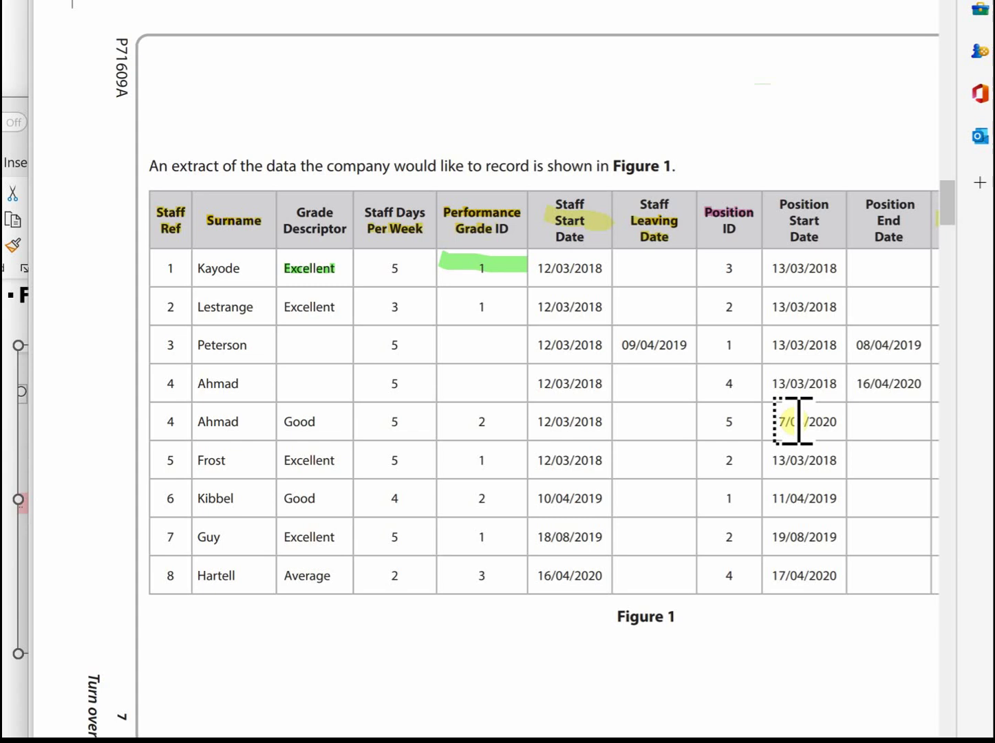
{"action": "left_click_drag", "start_coordinate": [798, 421], "coordinate": [817, 406]}
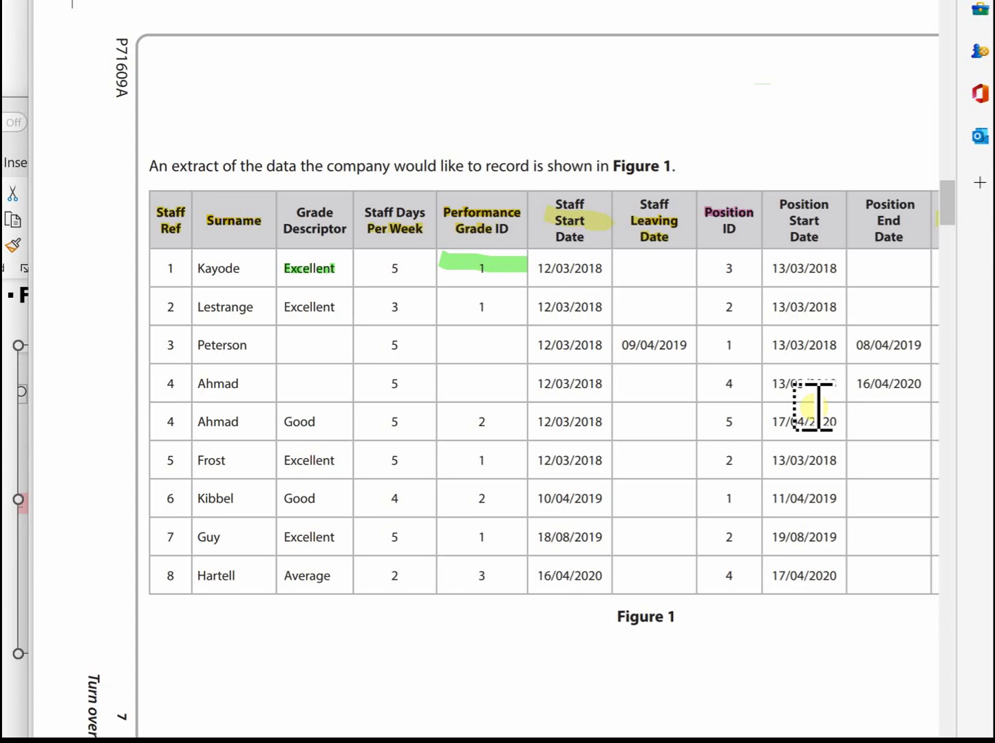
{"action": "left_click_drag", "start_coordinate": [813, 405], "coordinate": [674, 356]}
{"action": "key", "text": "Delete"}
Scroll down to the Activity 3: Queries and Report brief.
{"action": "scroll", "coordinate": [674, 355], "scroll_direction": "down", "scroll_amount": 10}
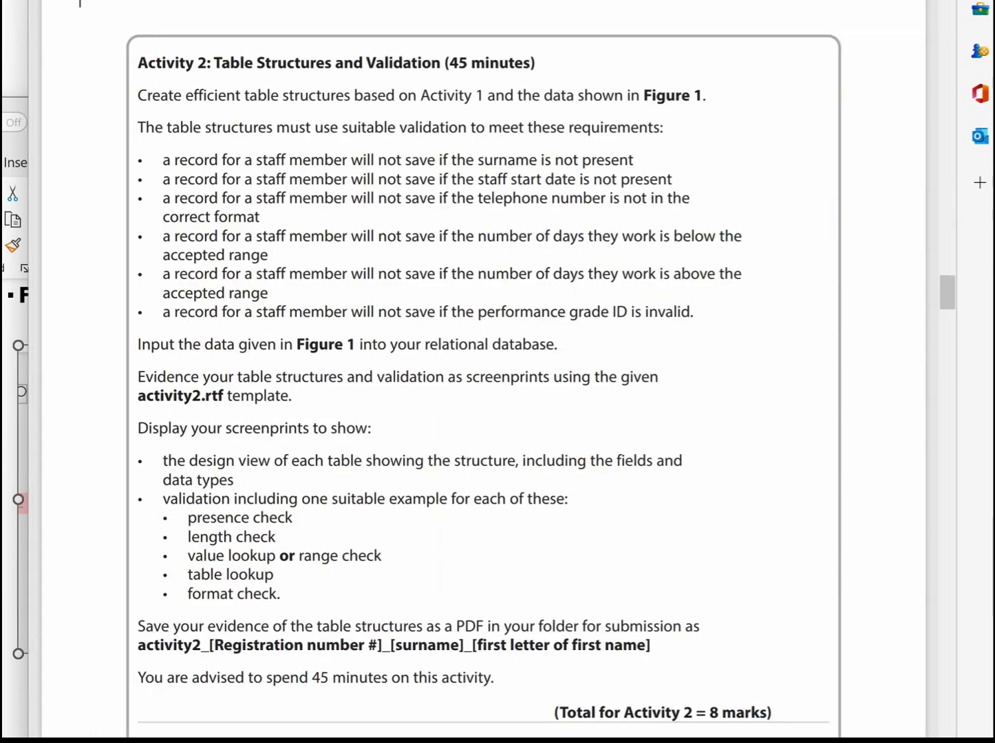
{"action": "scroll", "coordinate": [475, 282], "scroll_direction": "down", "scroll_amount": 15}
{"action": "scroll", "coordinate": [490, 285], "scroll_direction": "down", "scroll_amount": 5}
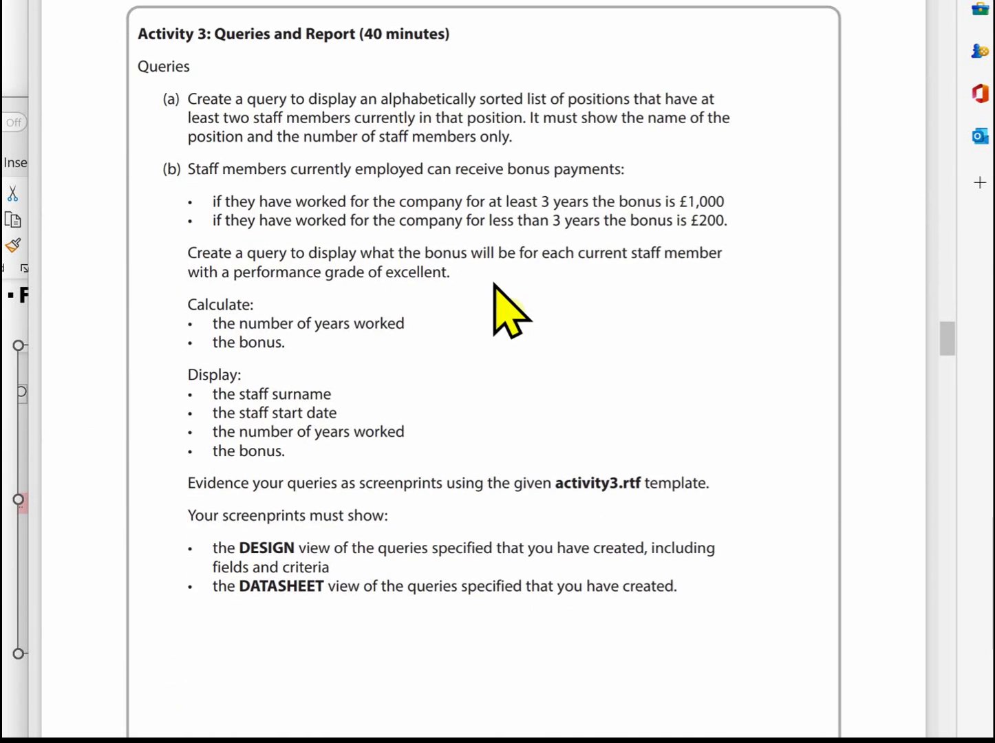